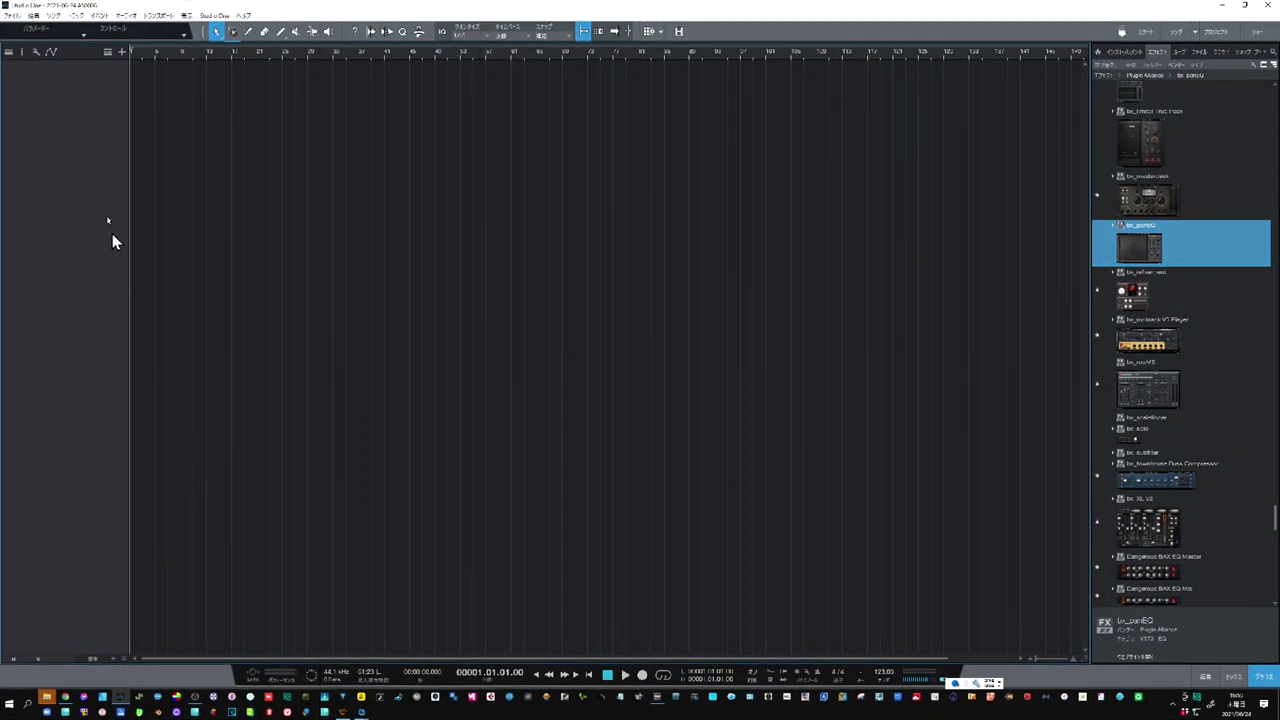
Open AS0007.mid from the Chordana folder in AudioStock and load its General MIDI sounds
{"action": "left_click", "coordinate": [18, 17]}
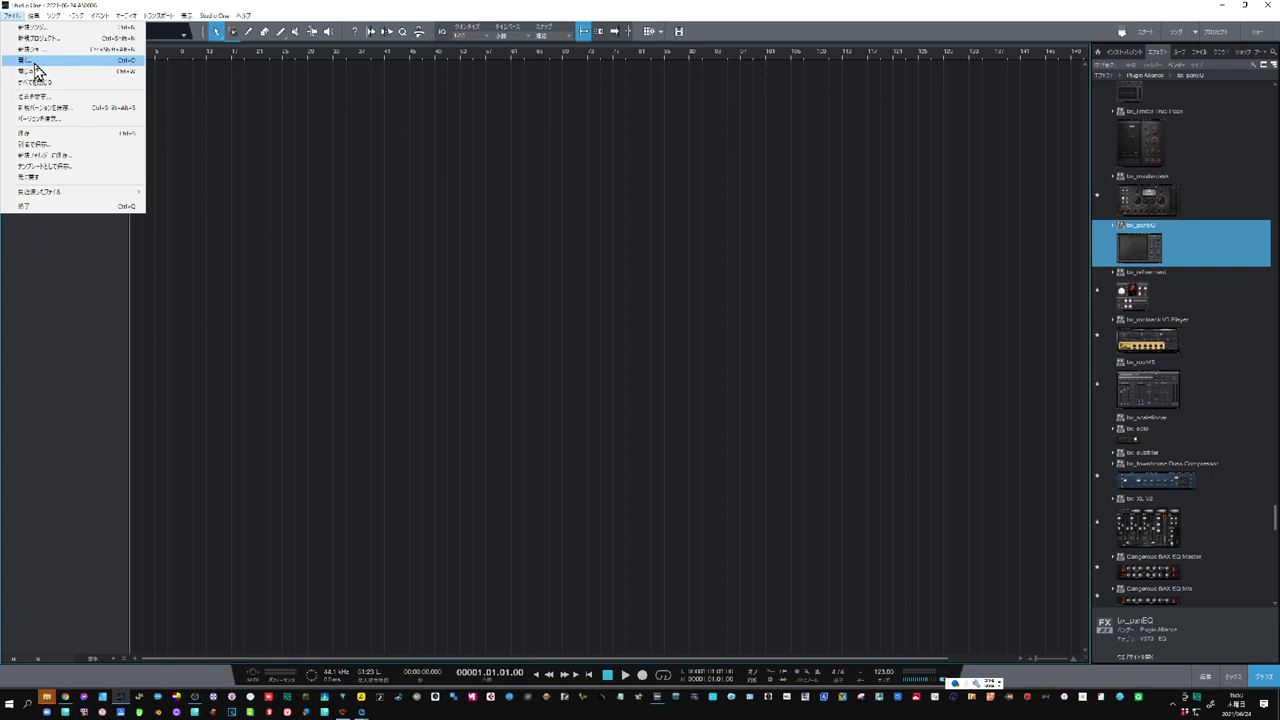
{"action": "left_click", "coordinate": [35, 62]}
{"action": "left_click", "coordinate": [106, 256]}
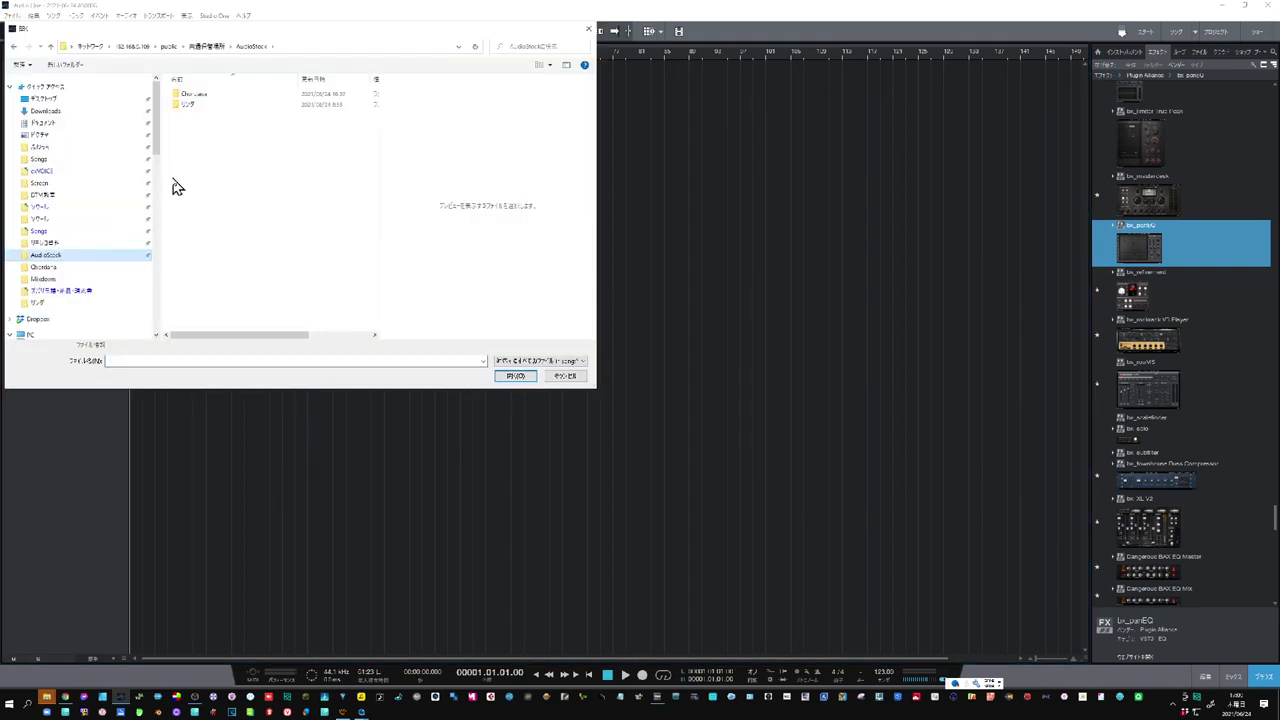
{"action": "double_click", "coordinate": [188, 94]}
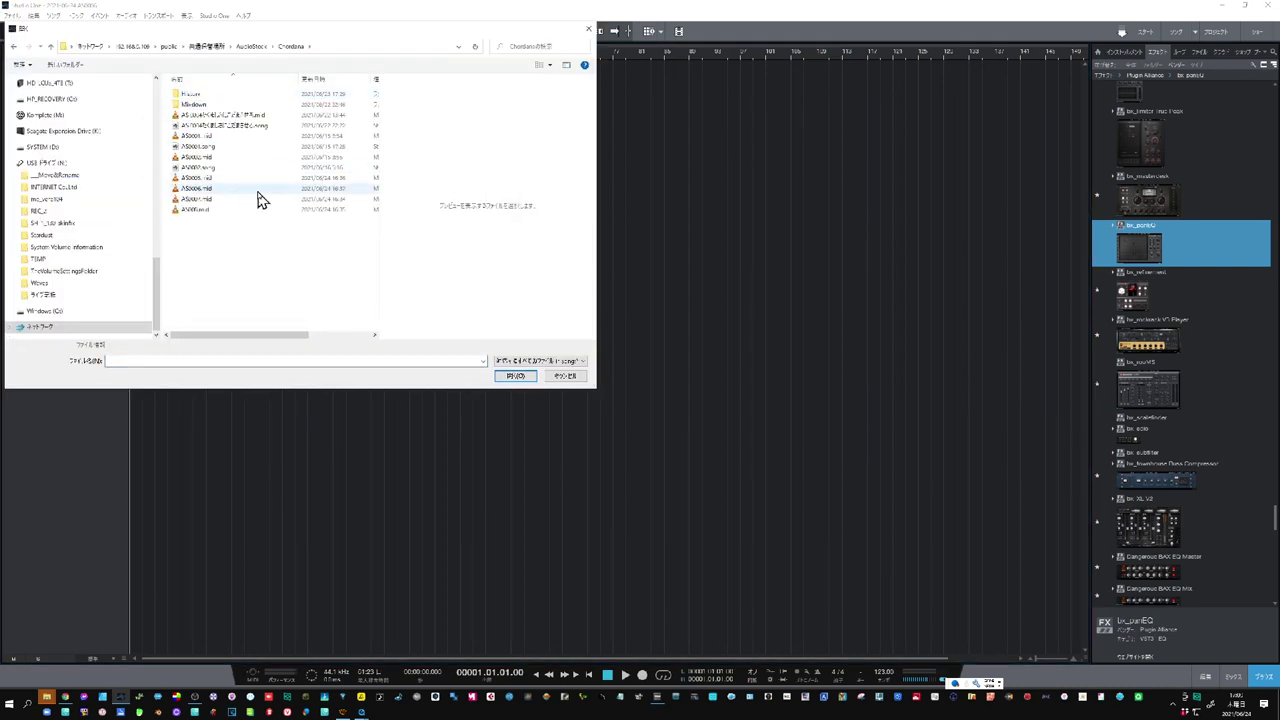
{"action": "left_click", "coordinate": [215, 199]}
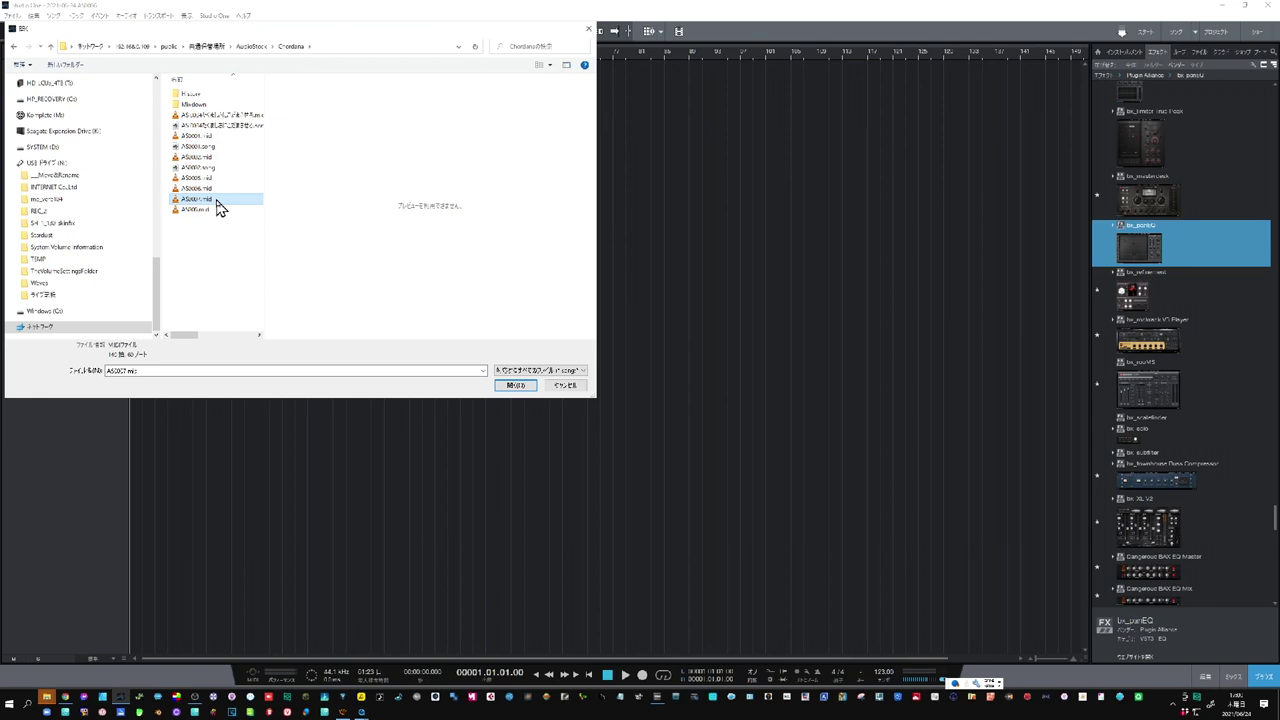
{"action": "left_click", "coordinate": [515, 386]}
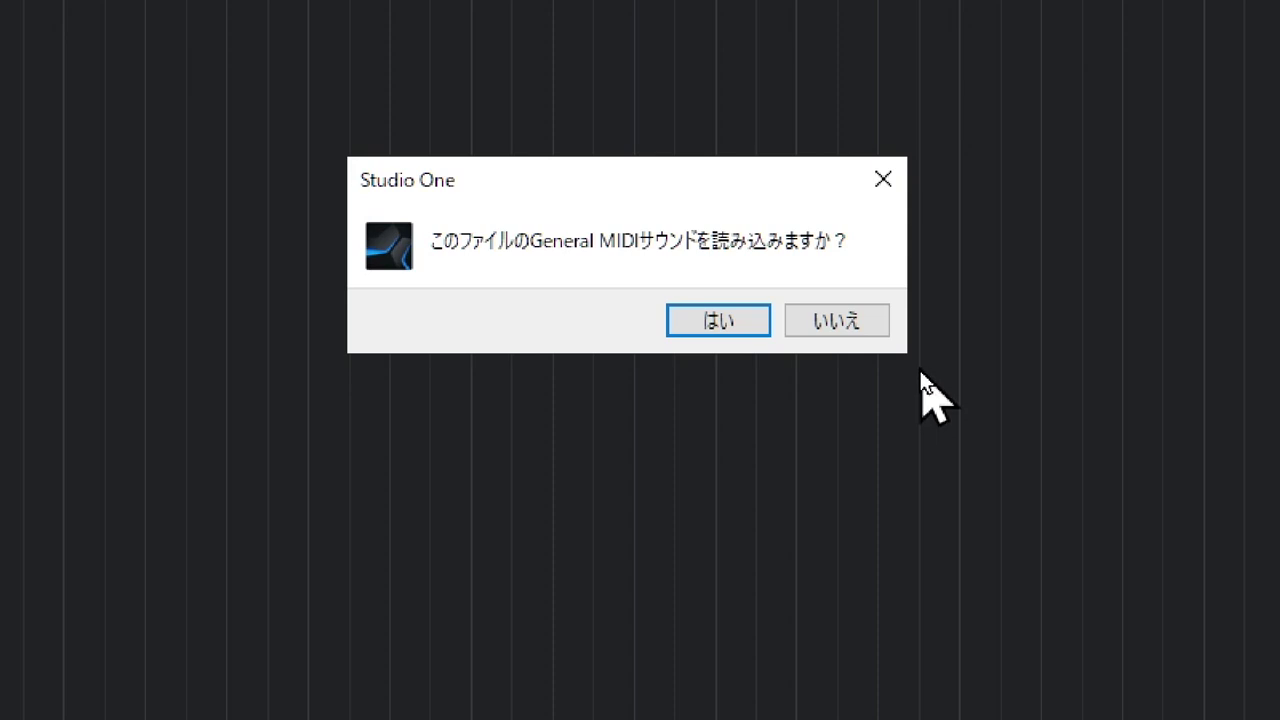
{"action": "left_click", "coordinate": [700, 328]}
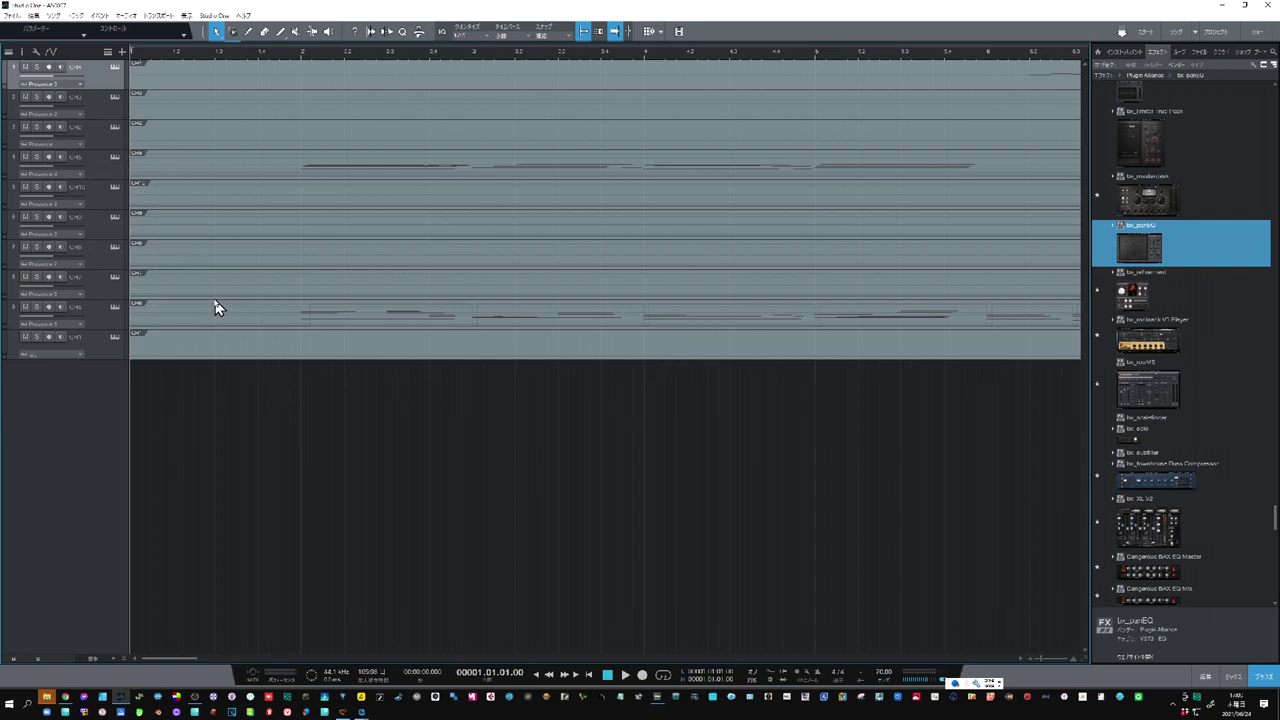
Fit the whole song in the arrangement, show the mixer console, and play the song from the start and from bar 27
{"action": "key", "text": "shift+f"}
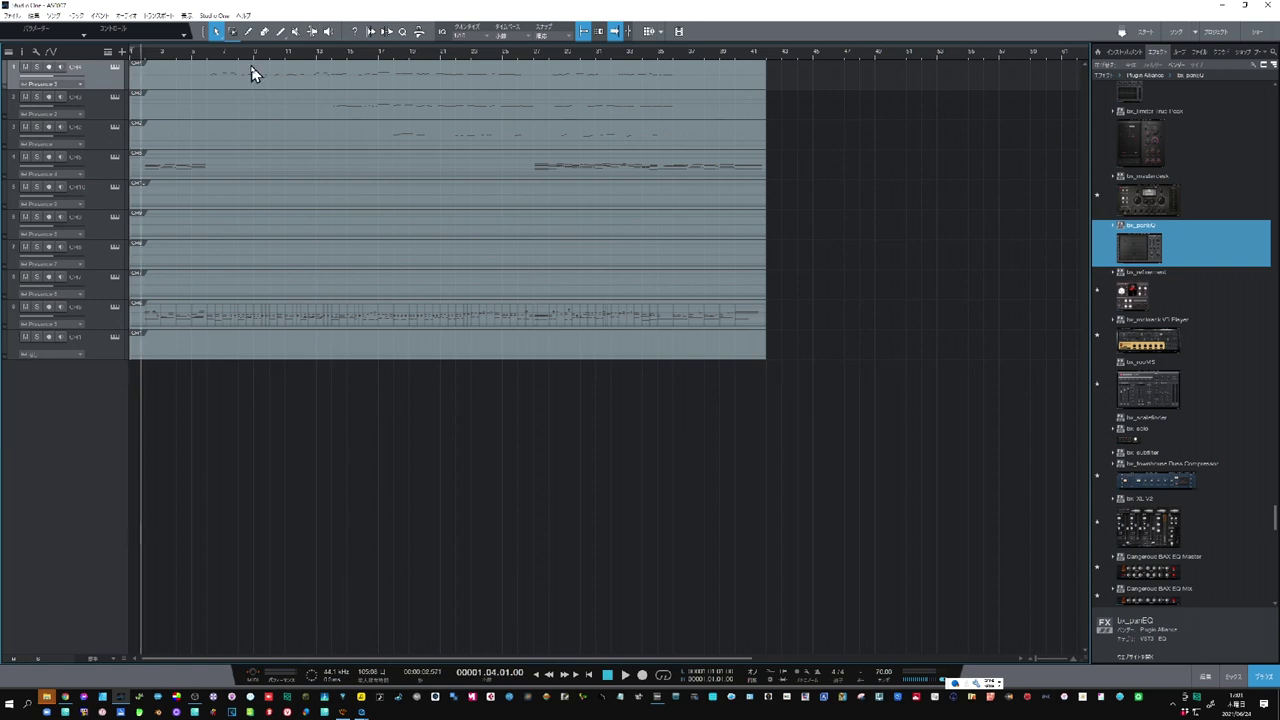
{"action": "left_click", "coordinate": [625, 675]}
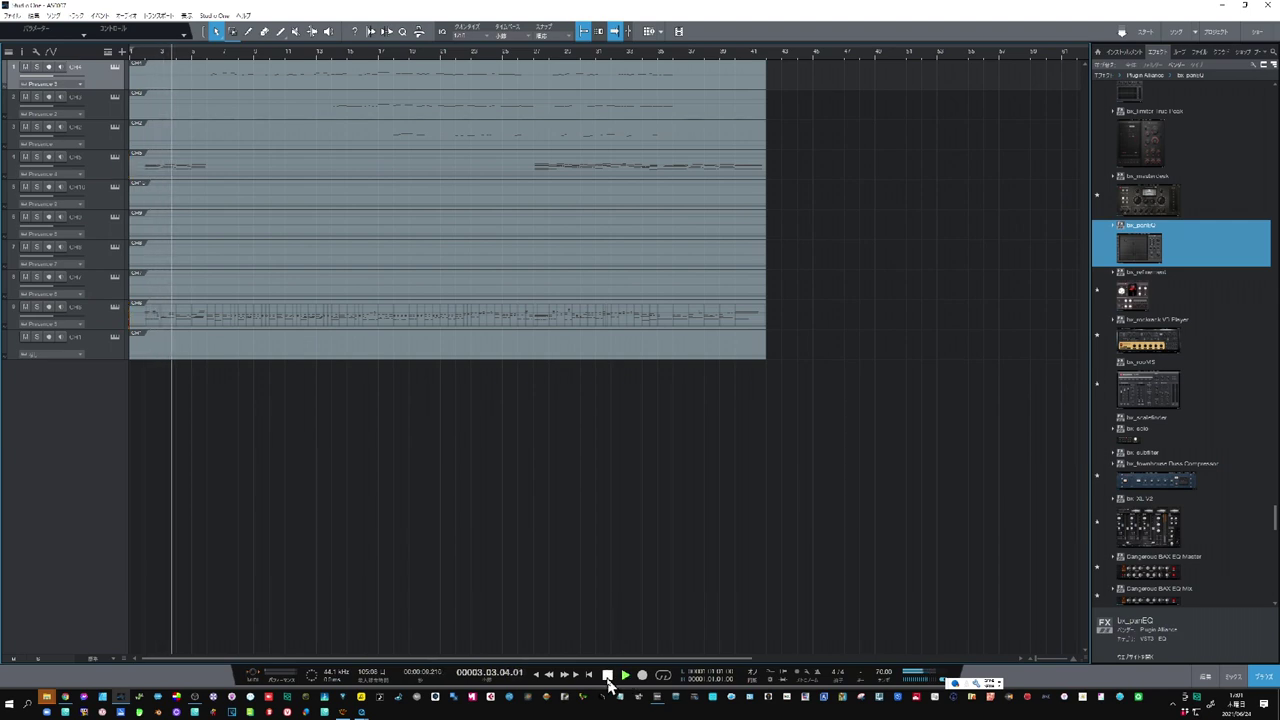
{"action": "key", "text": "F3"}
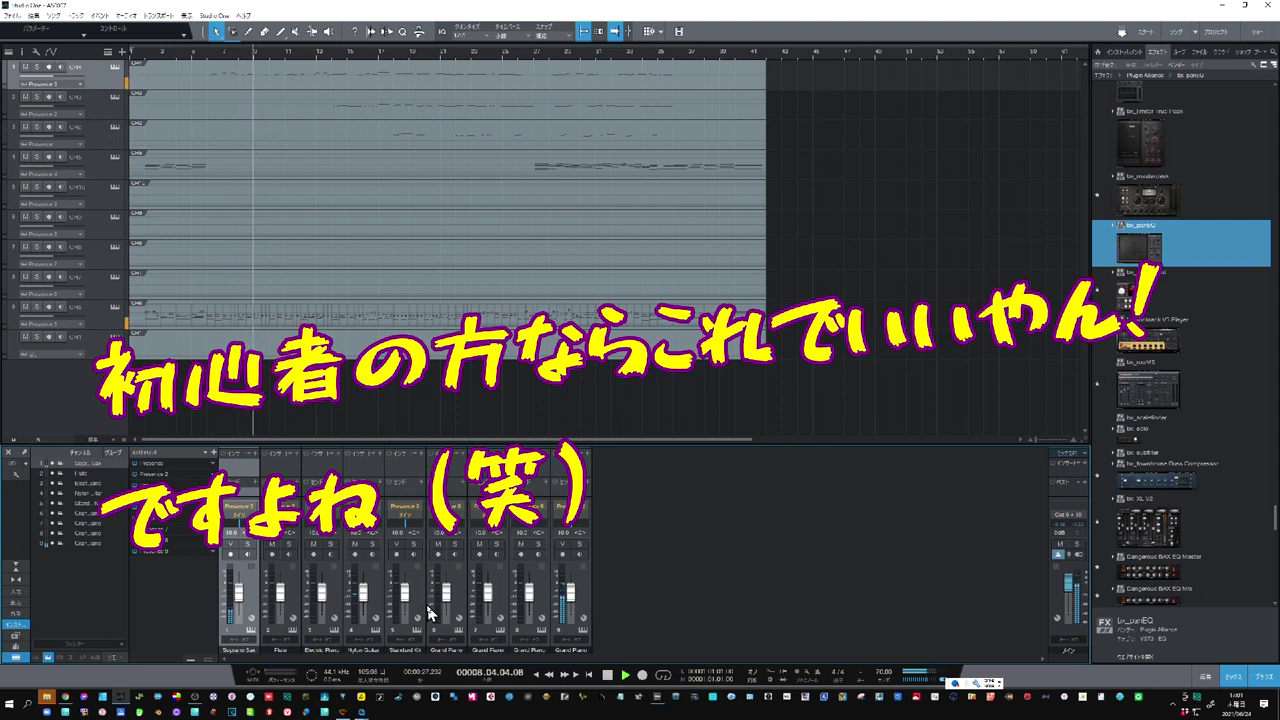
{"action": "left_click", "coordinate": [538, 58]}
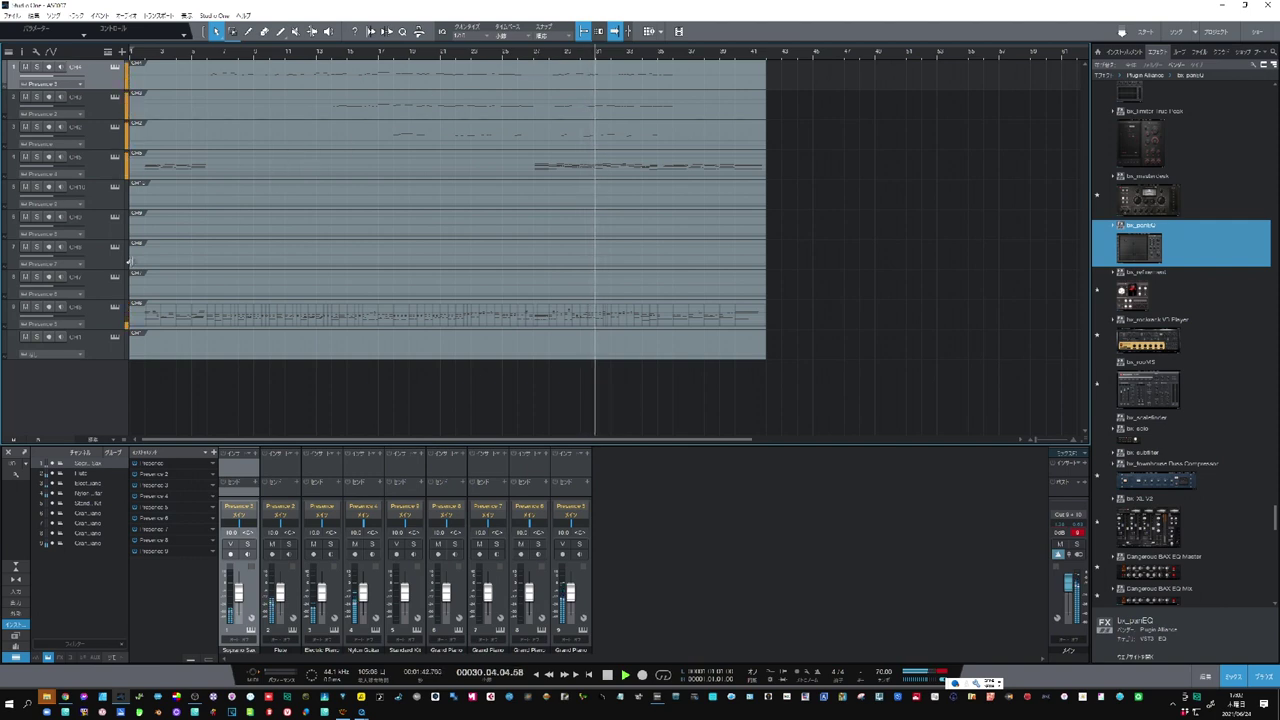
{"action": "key", "text": "space"}
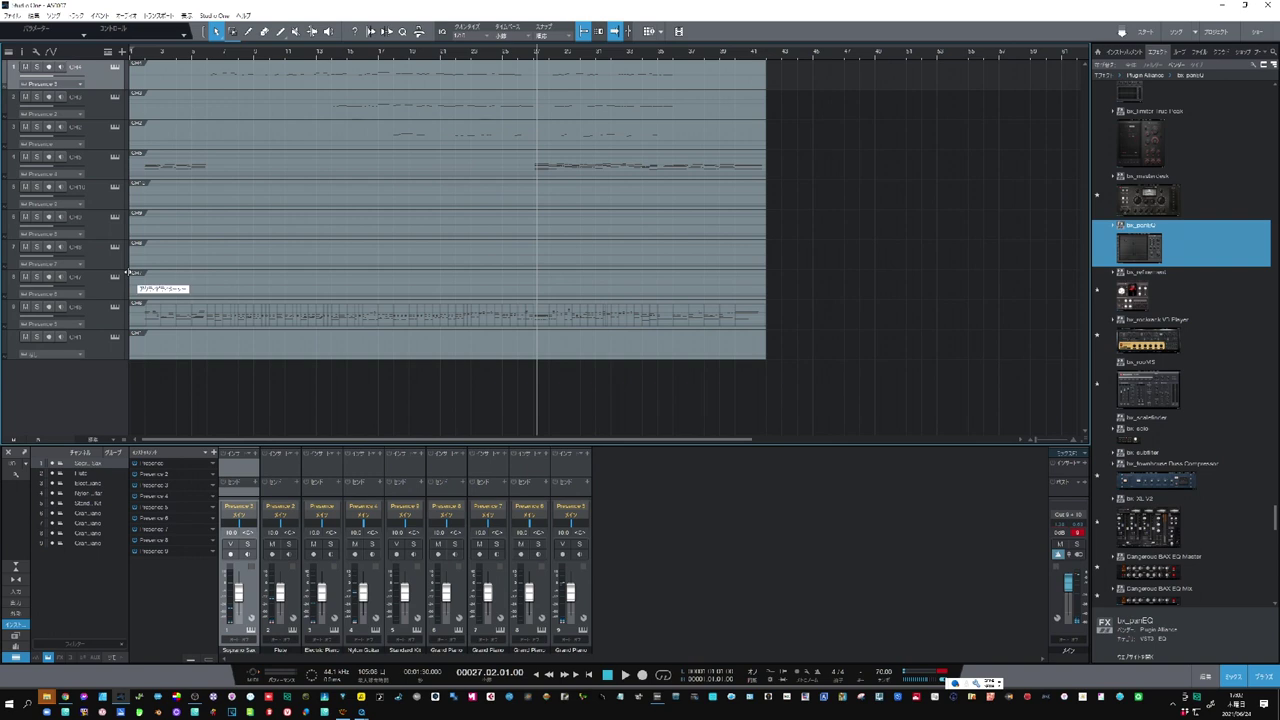
Widen the track list, then solo the CH4 track and listen to it from bar 6
{"action": "left_click_drag", "start_coordinate": [130, 271], "coordinate": [240, 268]}
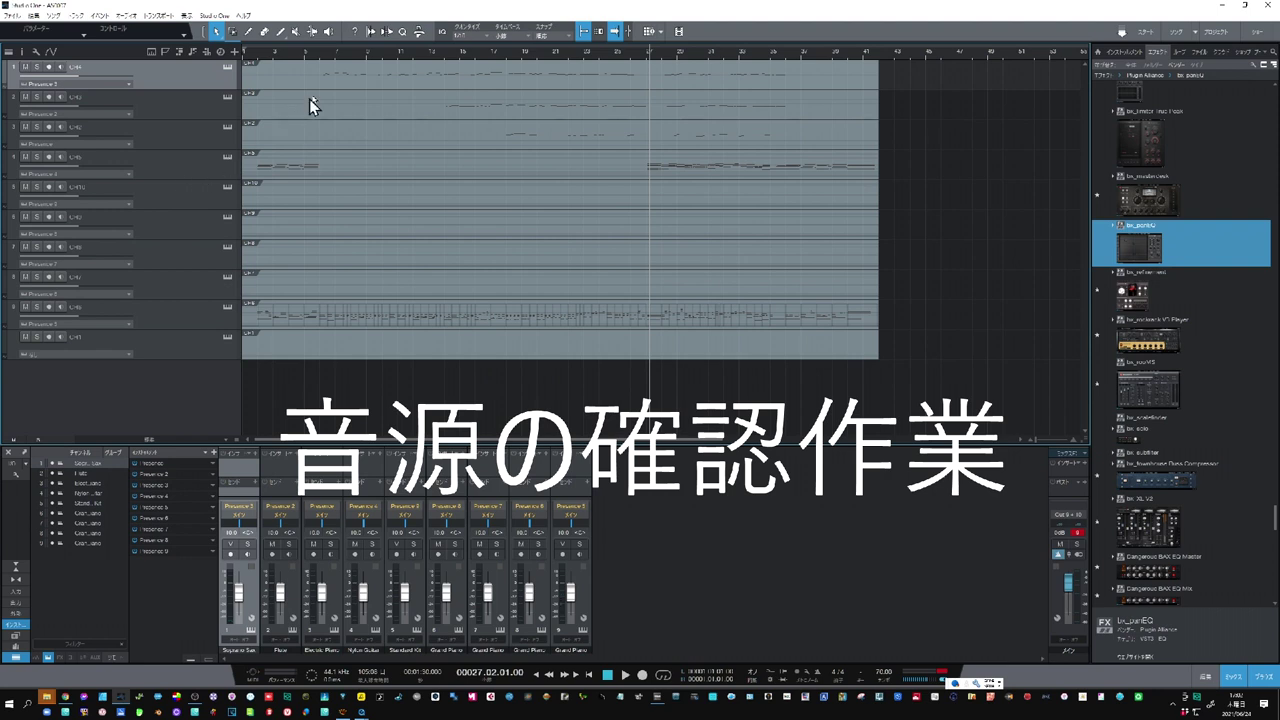
{"action": "left_click", "coordinate": [327, 55]}
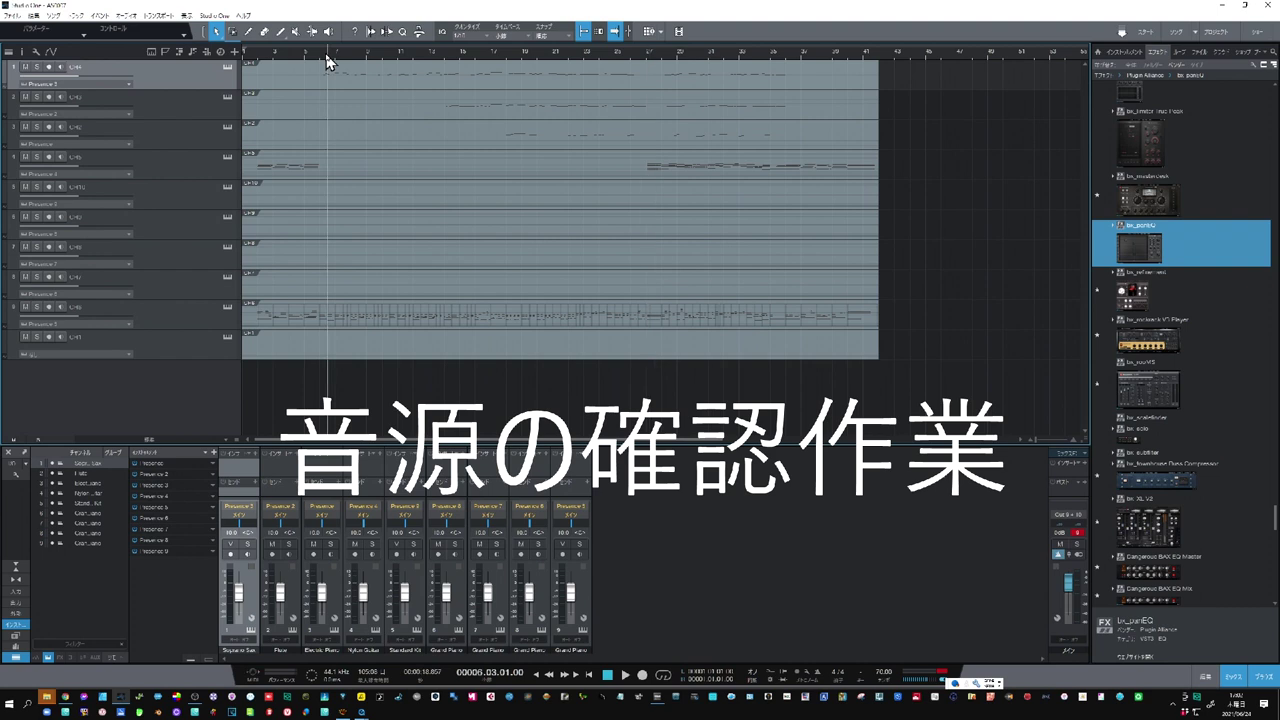
{"action": "left_click", "coordinate": [37, 67]}
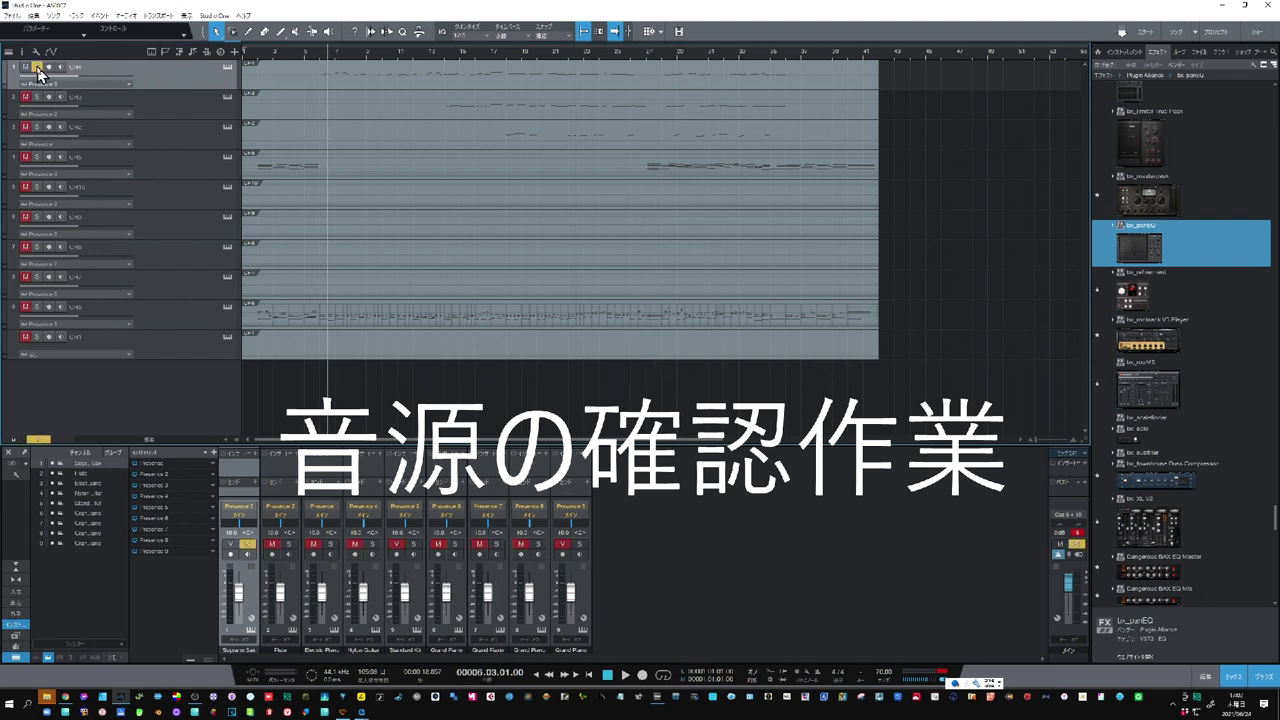
{"action": "key", "text": "space"}
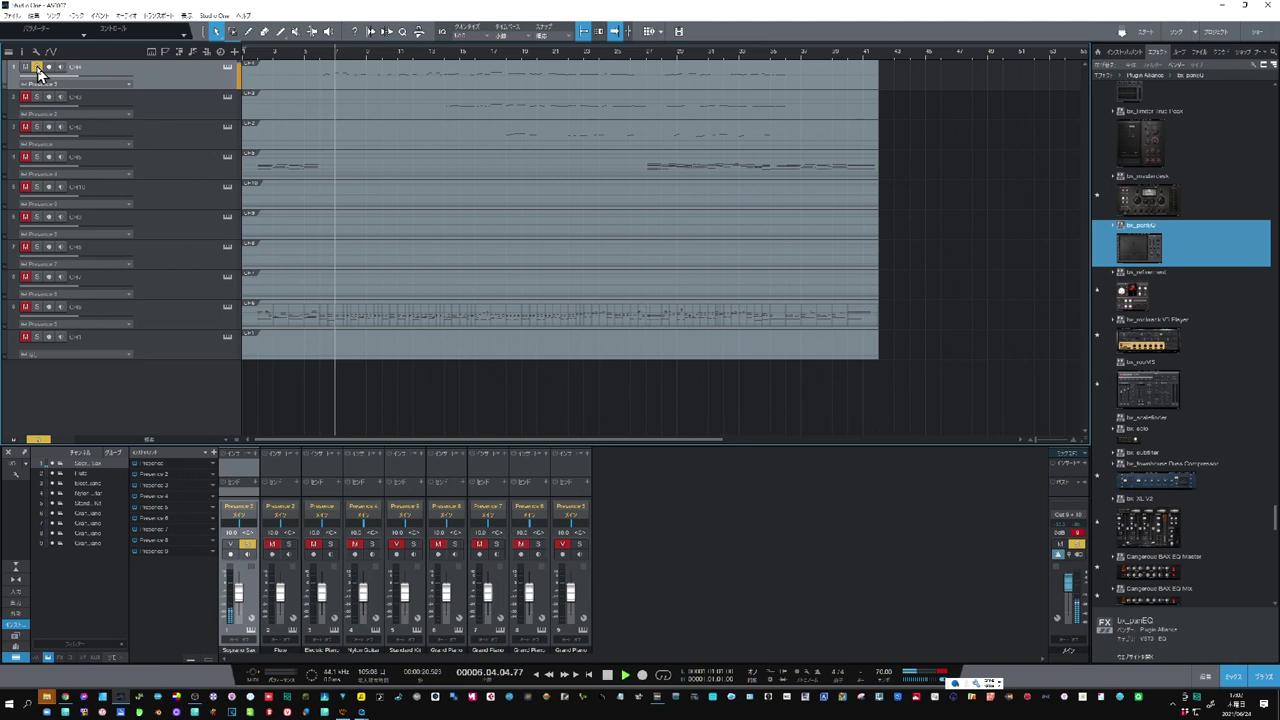
{"action": "key", "text": "space"}
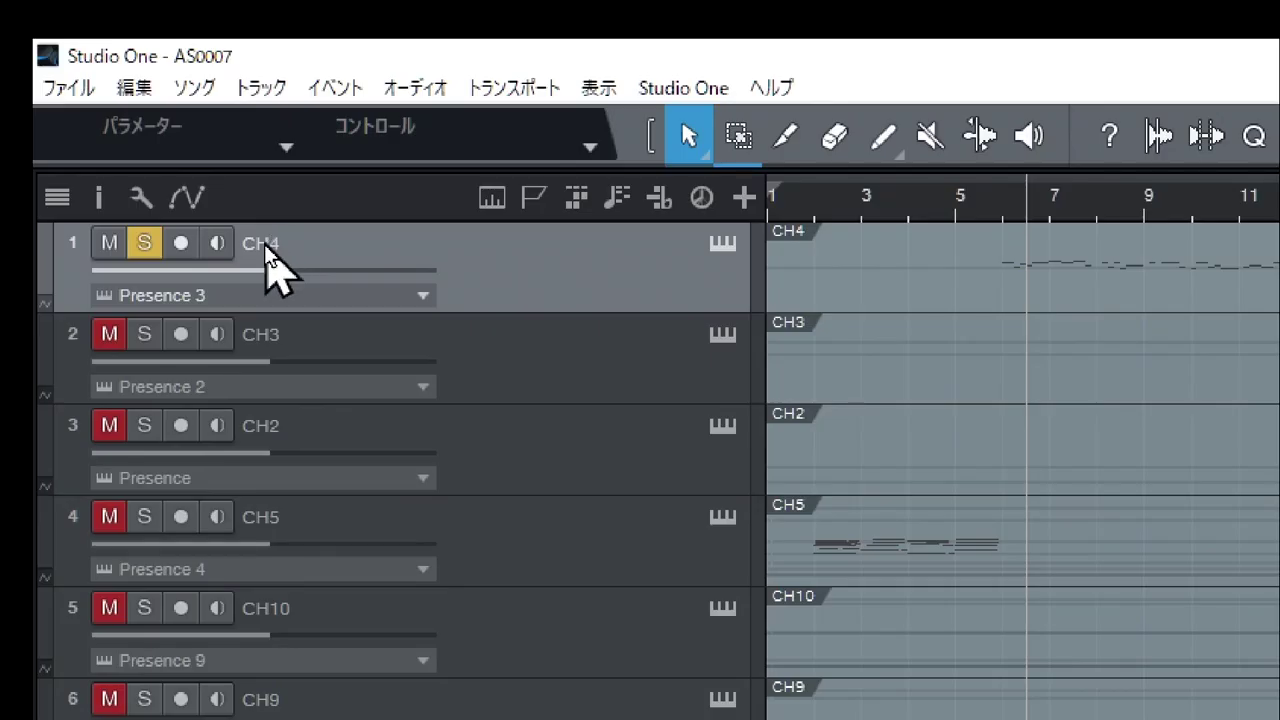
Rename the CH4 track as mero
{"action": "double_click", "coordinate": [77, 68]}
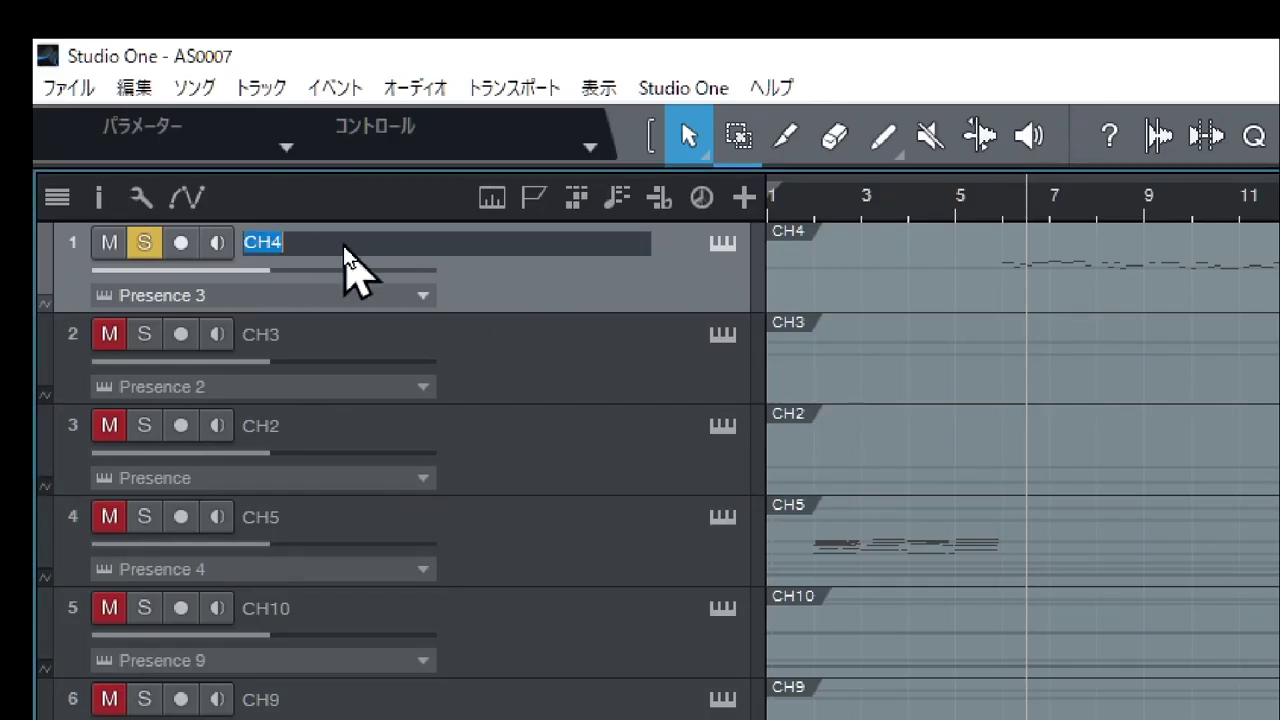
{"action": "type", "text": "mero"}
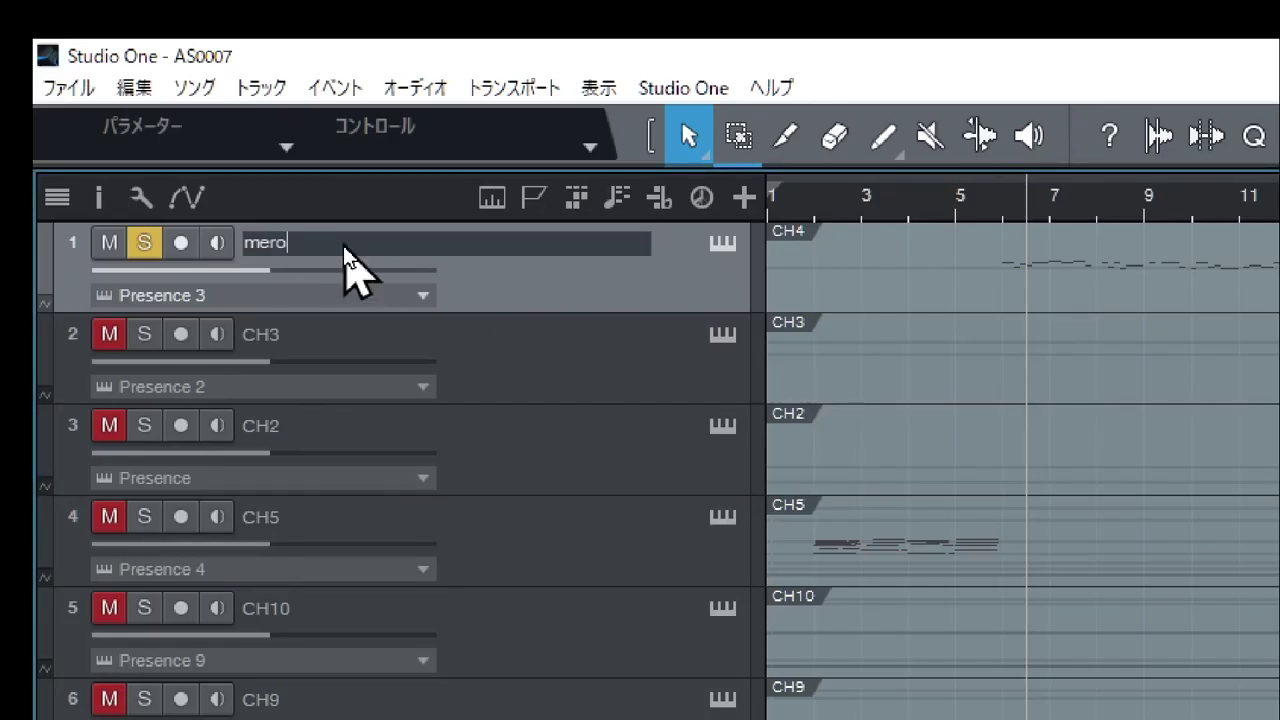
{"action": "key", "text": "Return"}
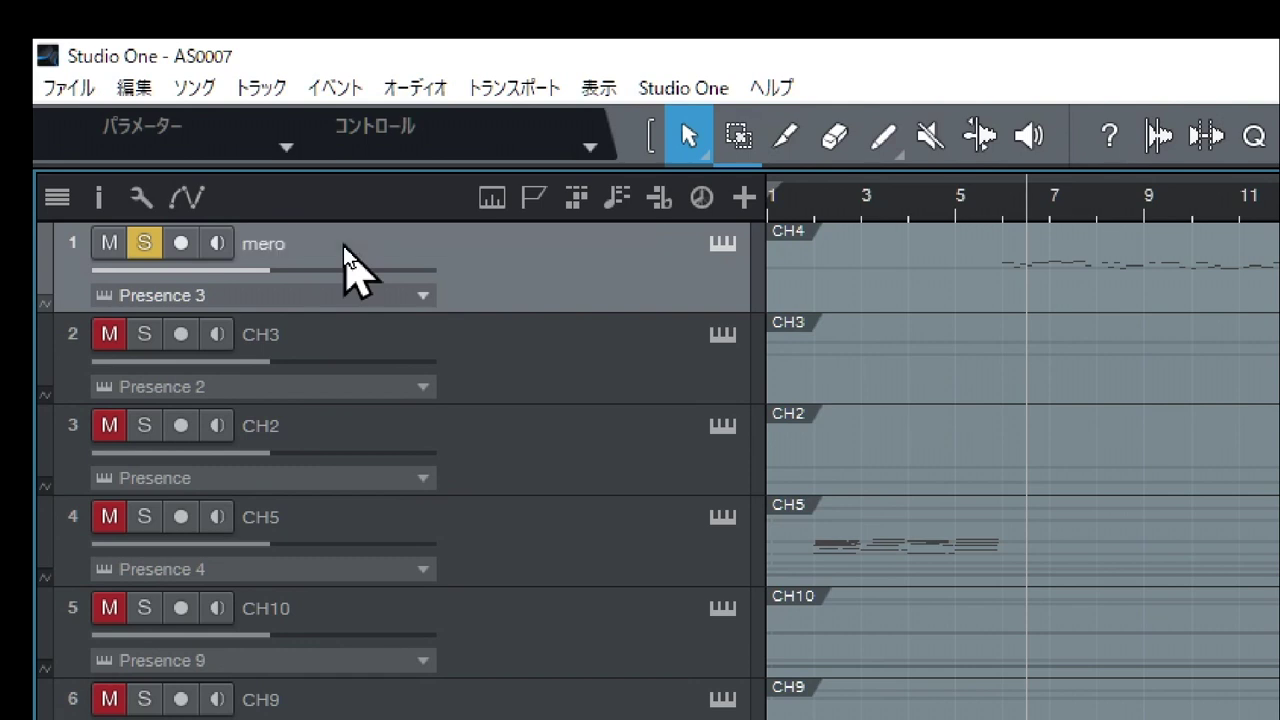
Solo the CH3 track and listen to it from bar 14
{"action": "left_click", "coordinate": [144, 334]}
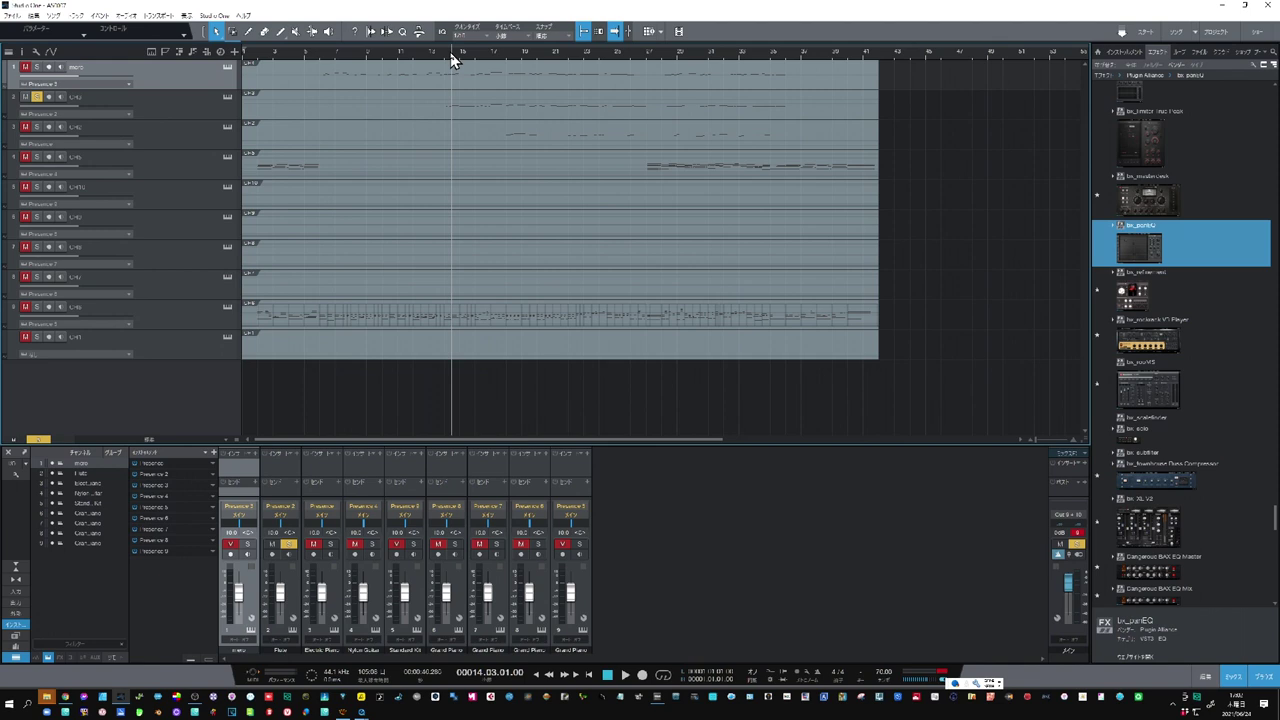
{"action": "key", "text": "space"}
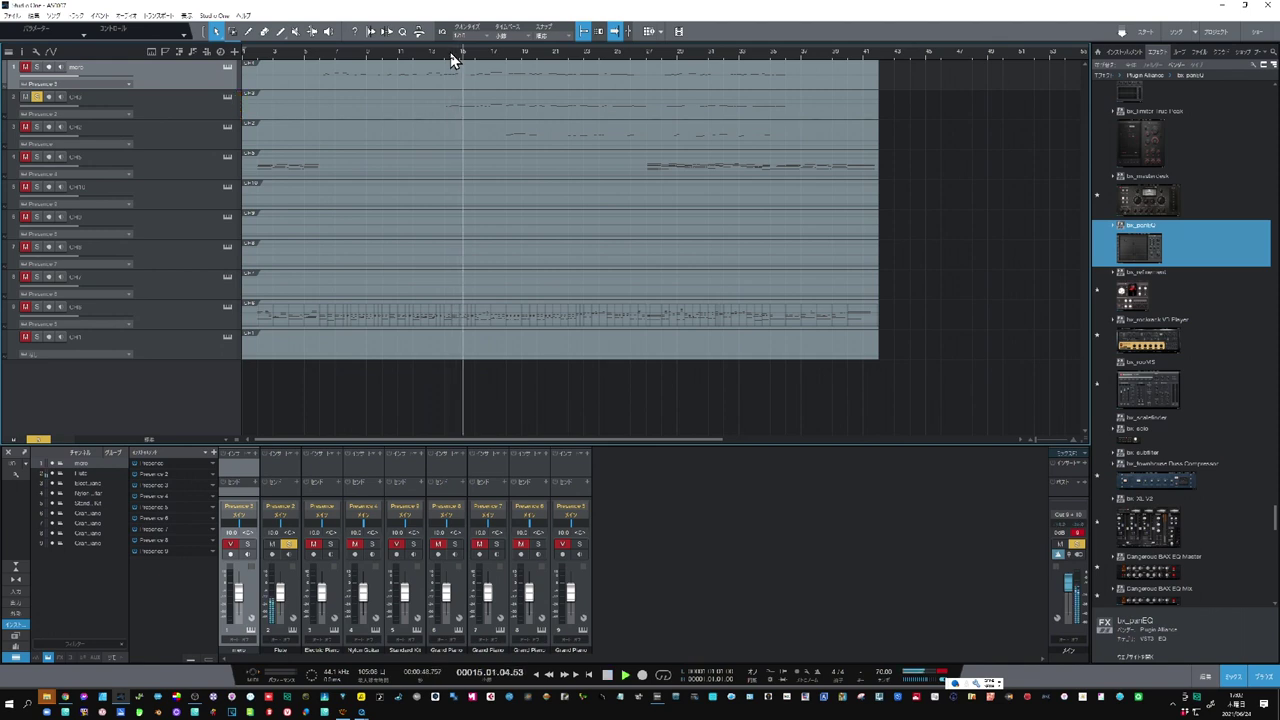
{"action": "key", "text": "space"}
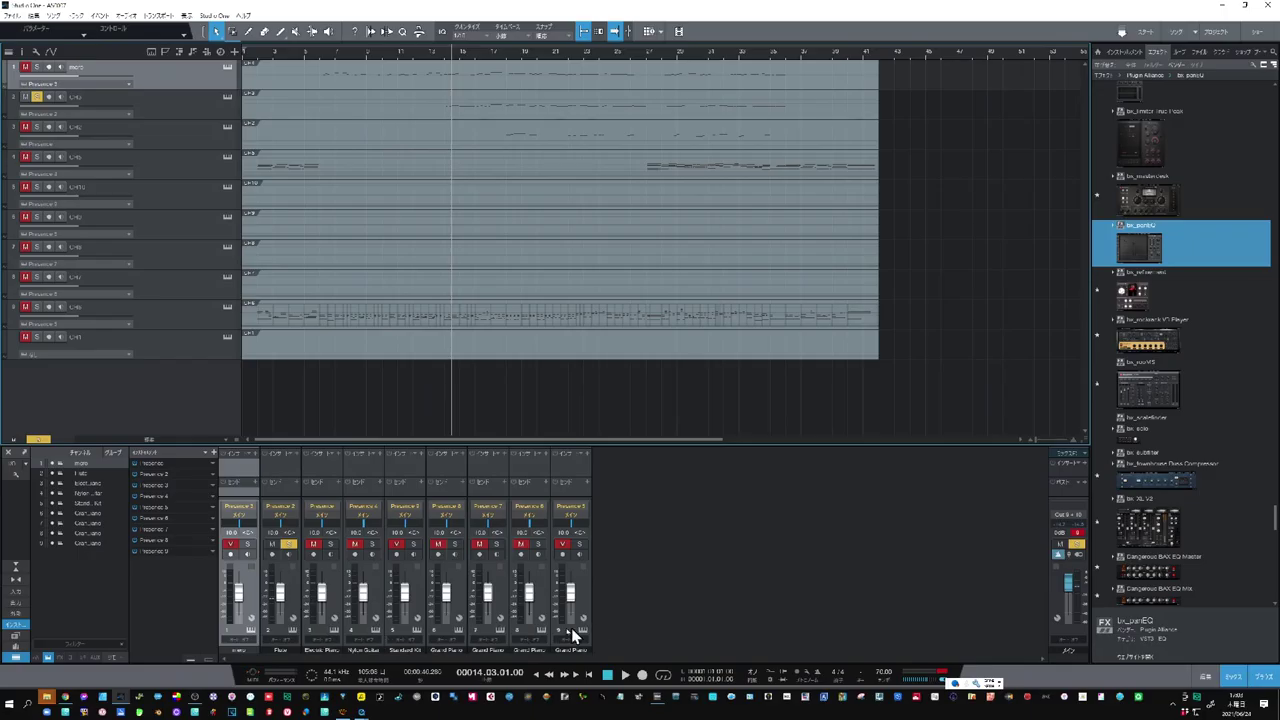
Rename the CH3 track as フルート
{"action": "double_click", "coordinate": [80, 100]}
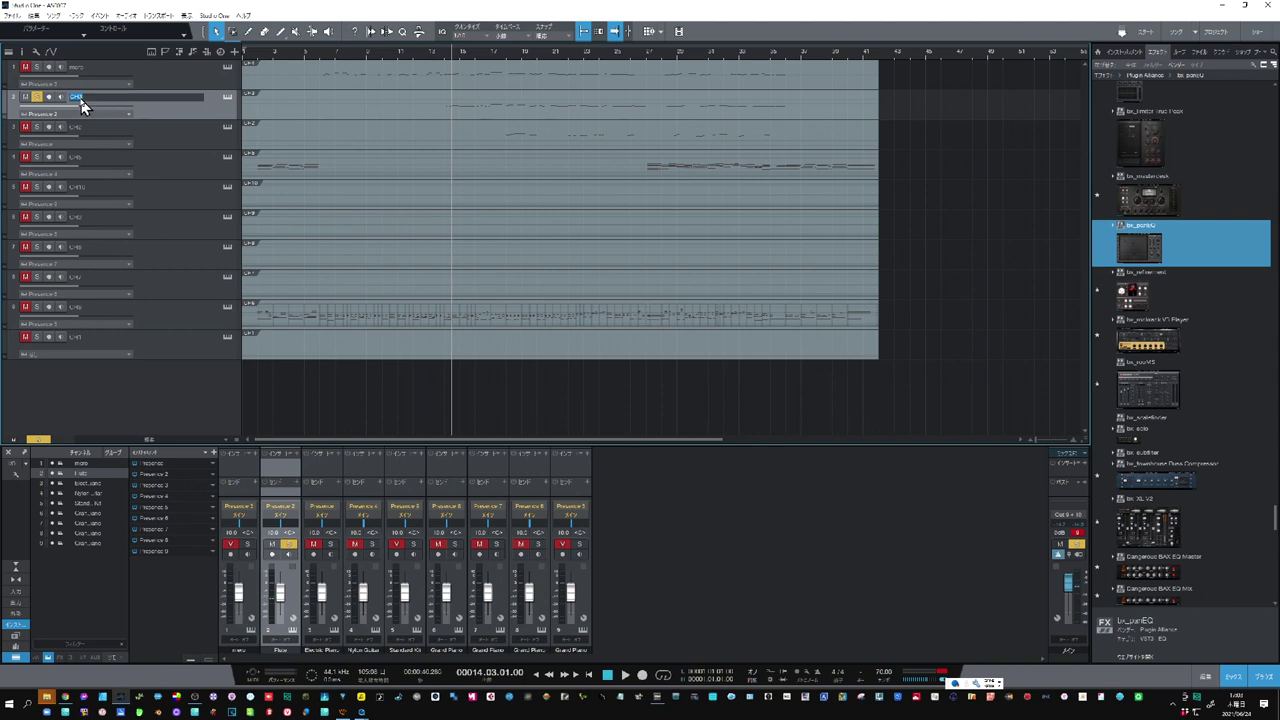
{"action": "type", "text": "f"}
{"action": "key", "text": "Zenkaku_Hankaku"}
{"action": "type", "text": "ふるーと"}
{"action": "key", "text": "space"}
{"action": "key", "text": "Return"}
{"action": "key", "text": "Return"}
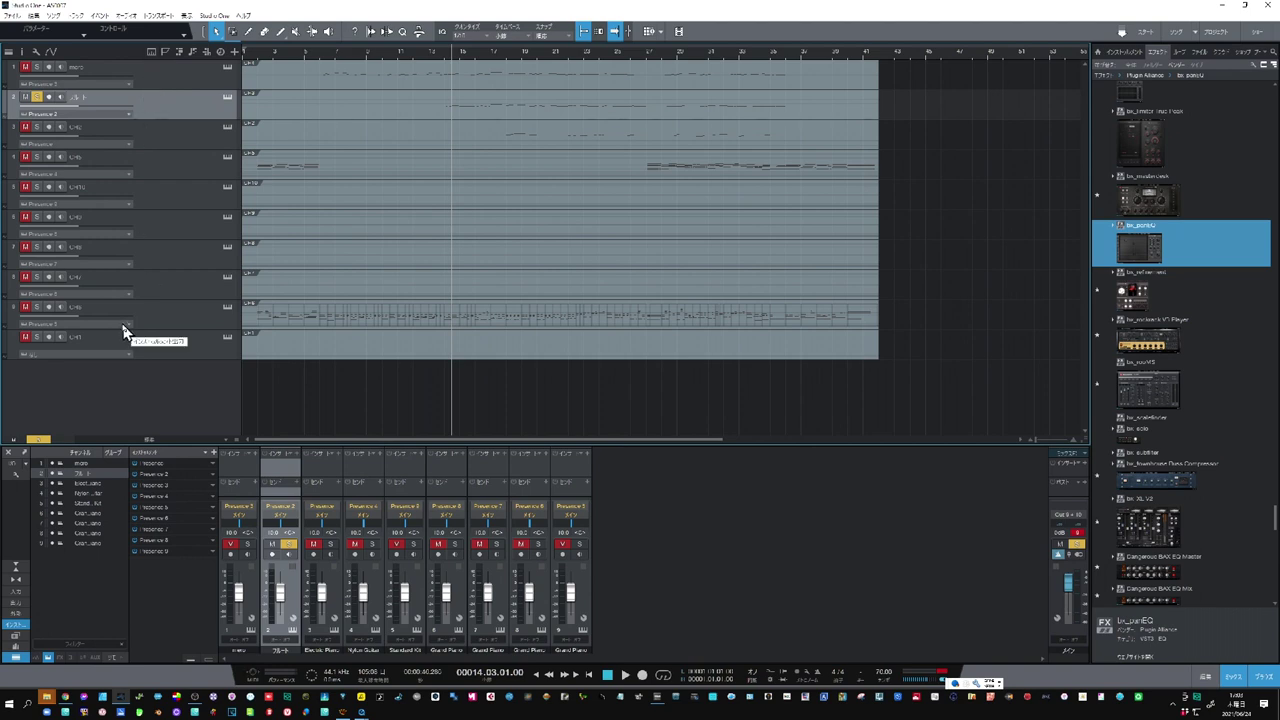
Solo only the CH2 track and listen to it from bar 18
{"action": "left_click", "coordinate": [37, 126]}
{"action": "left_click", "coordinate": [37, 97]}
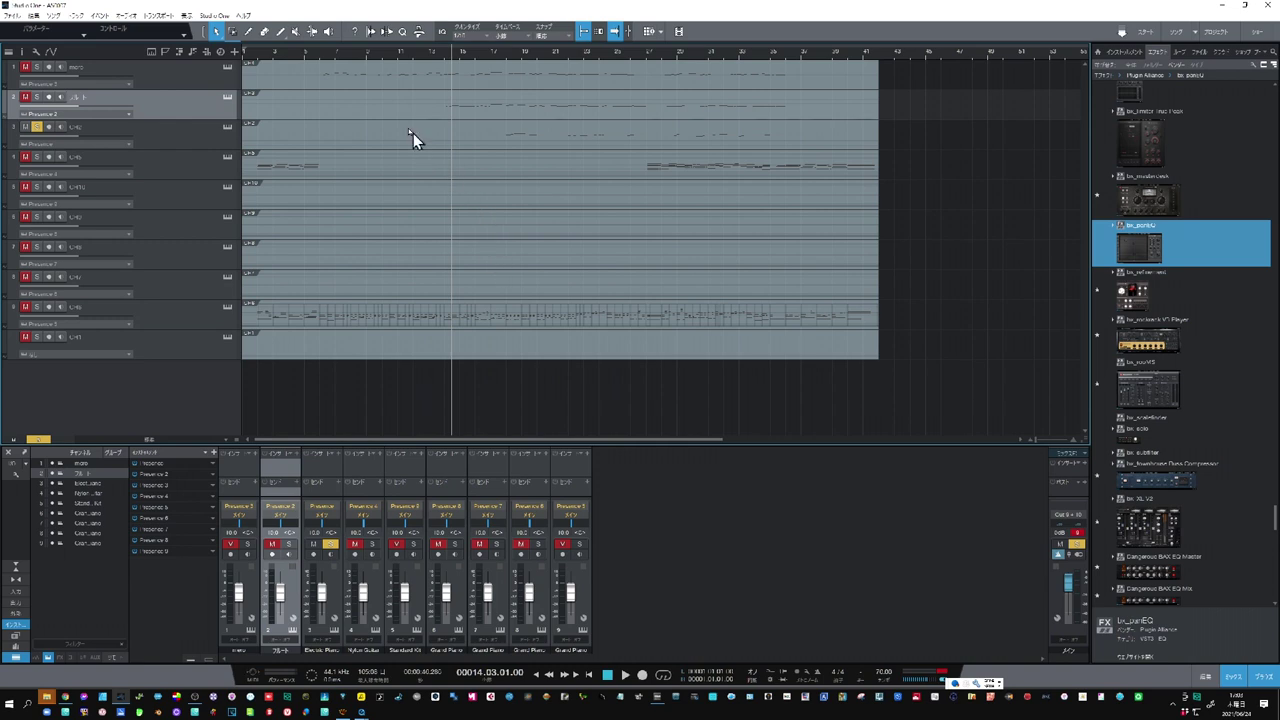
{"action": "left_click", "coordinate": [507, 54]}
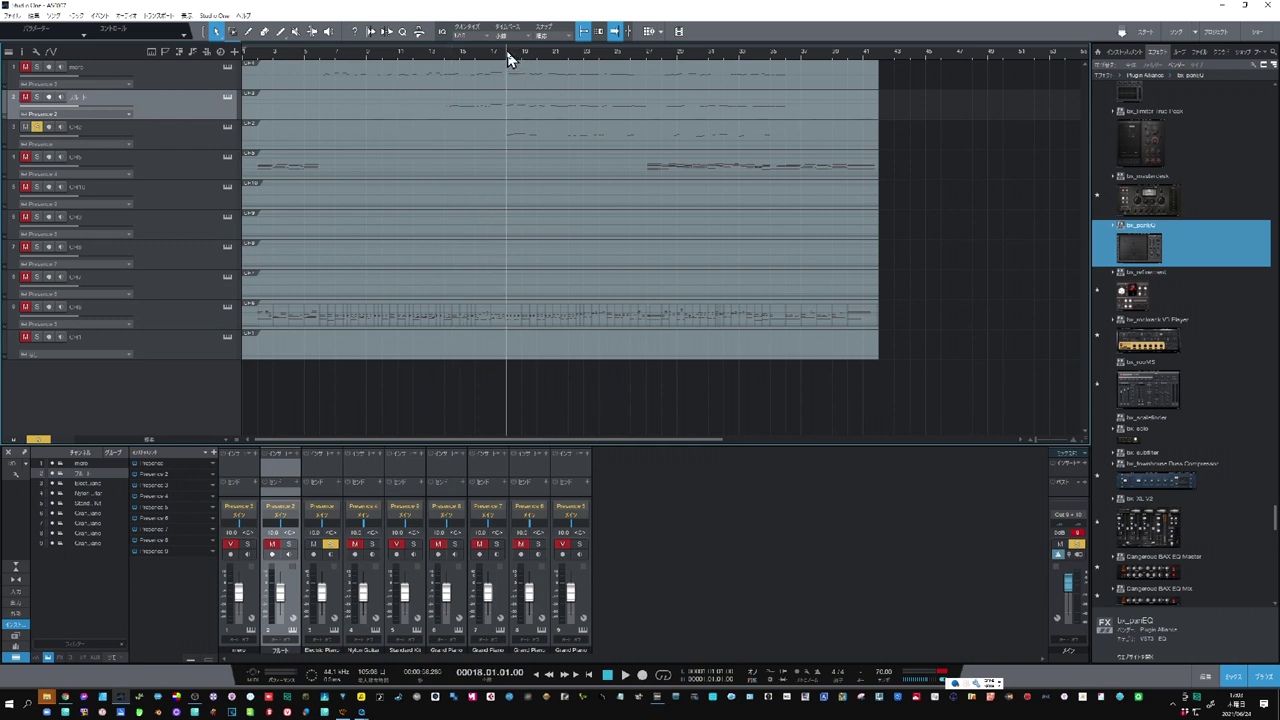
{"action": "key", "text": "space"}
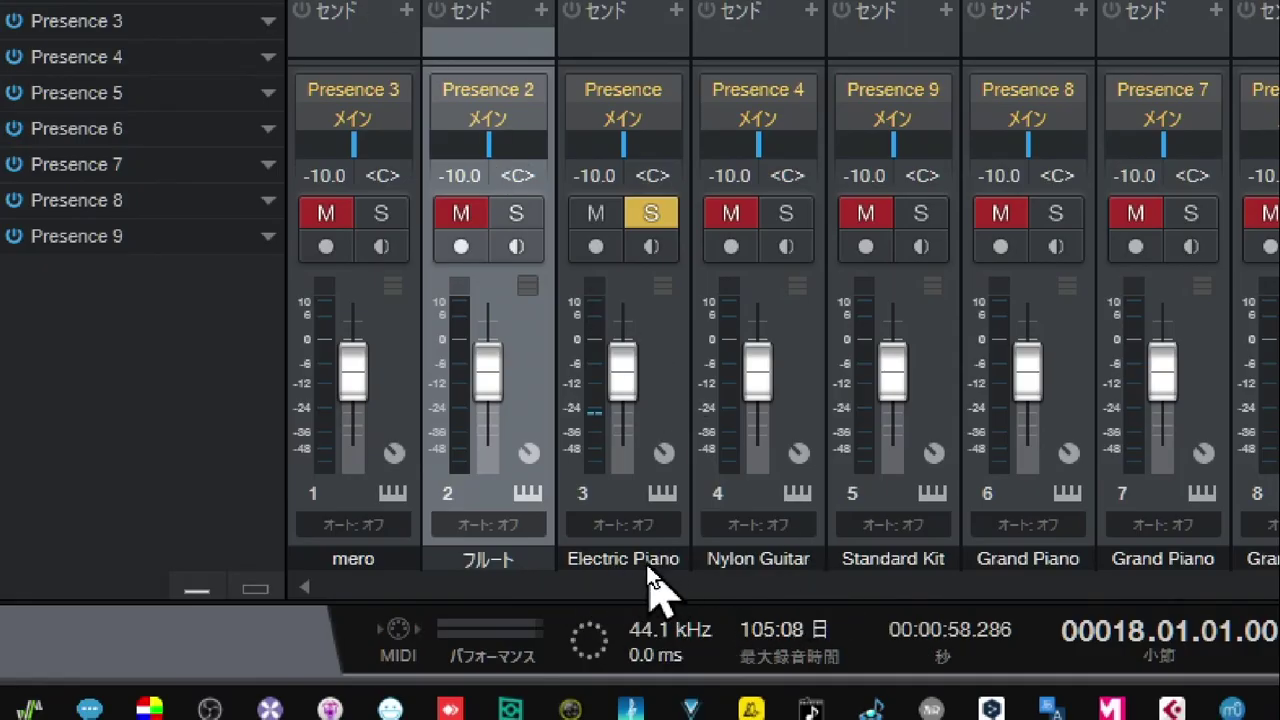
Apply the mixer channel names Electric Piano, Nylon Guitar and Standard Kit to the CH2, CH5 and CH10 tracks
{"action": "double_click", "coordinate": [648, 560]}
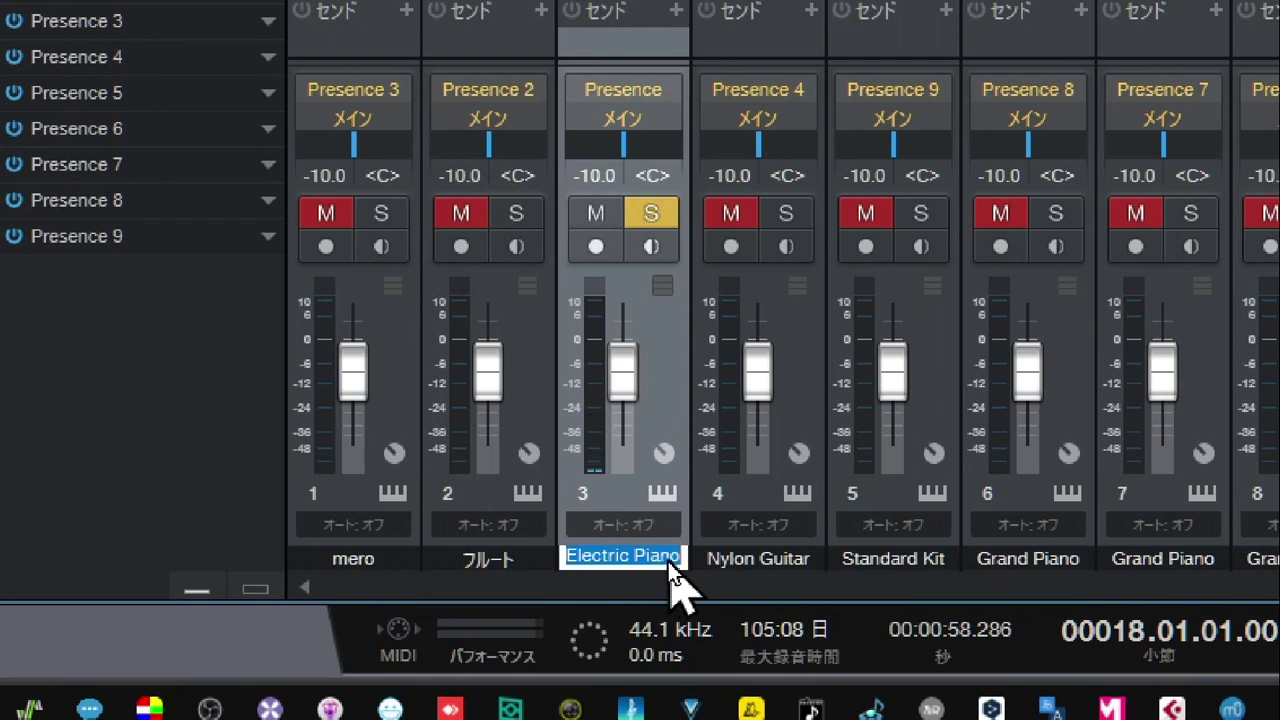
{"action": "left_click", "coordinate": [675, 558]}
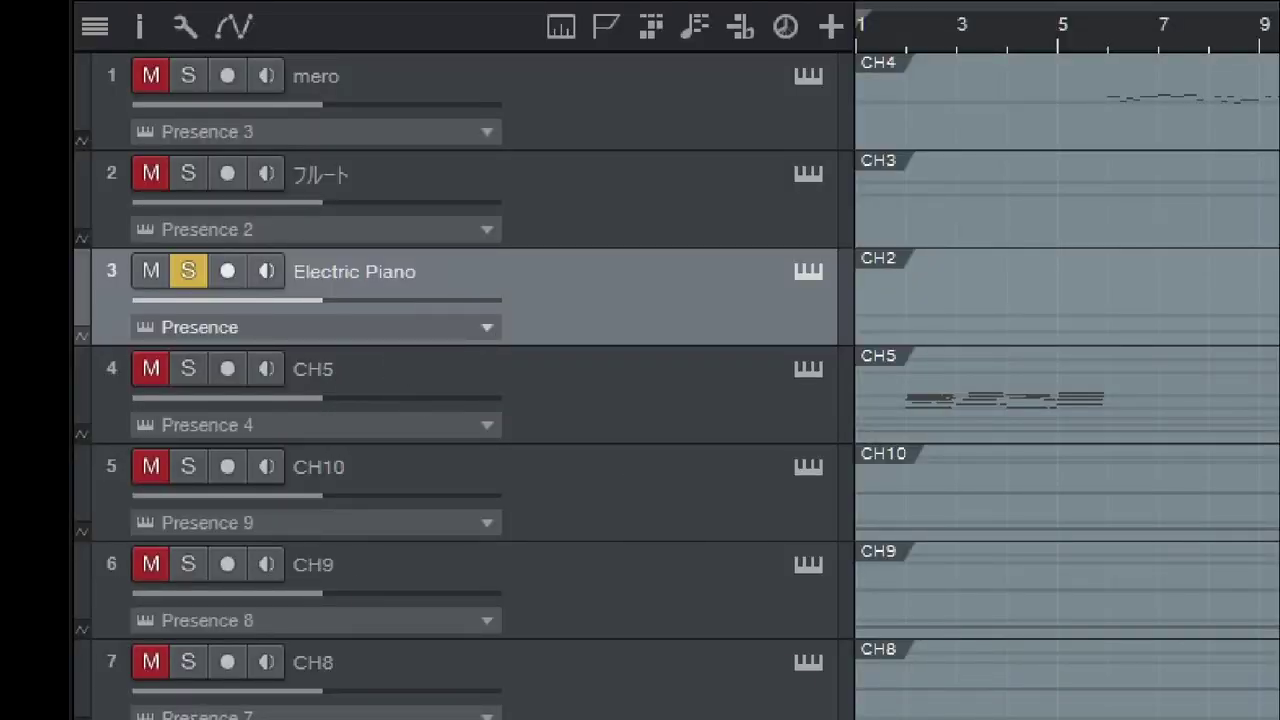
{"action": "left_click", "coordinate": [314, 370]}
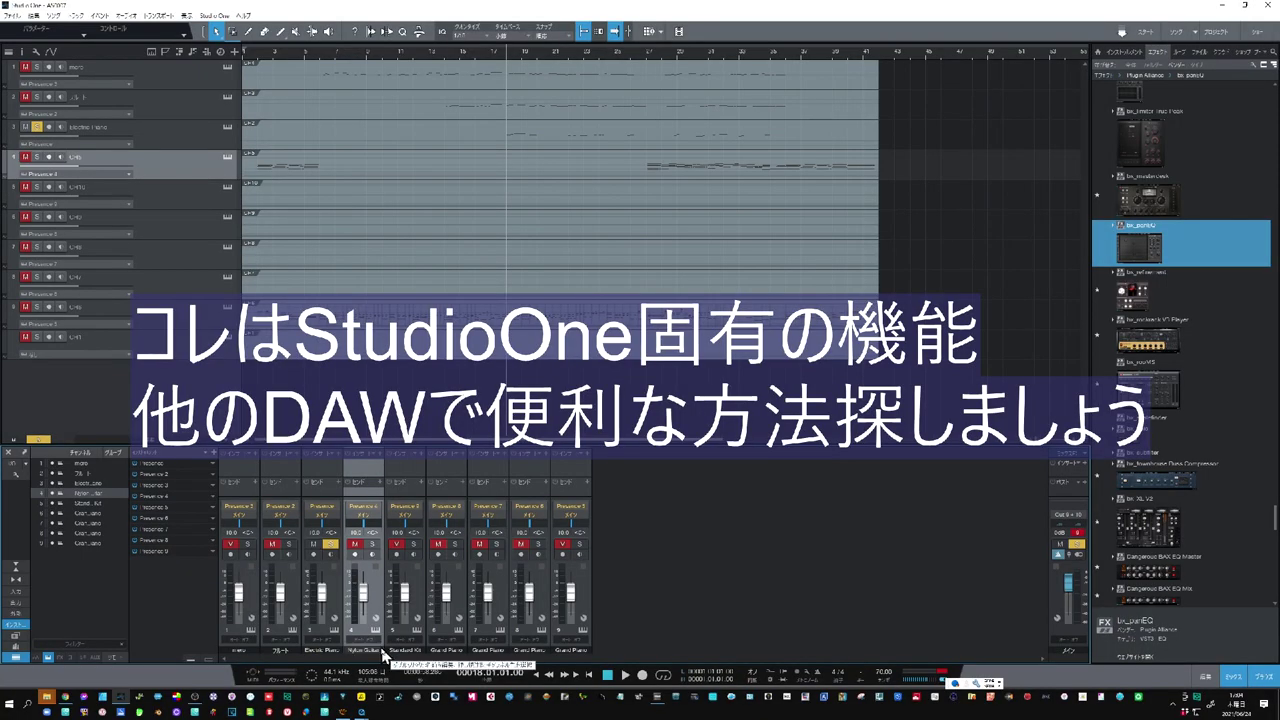
{"action": "double_click", "coordinate": [373, 651]}
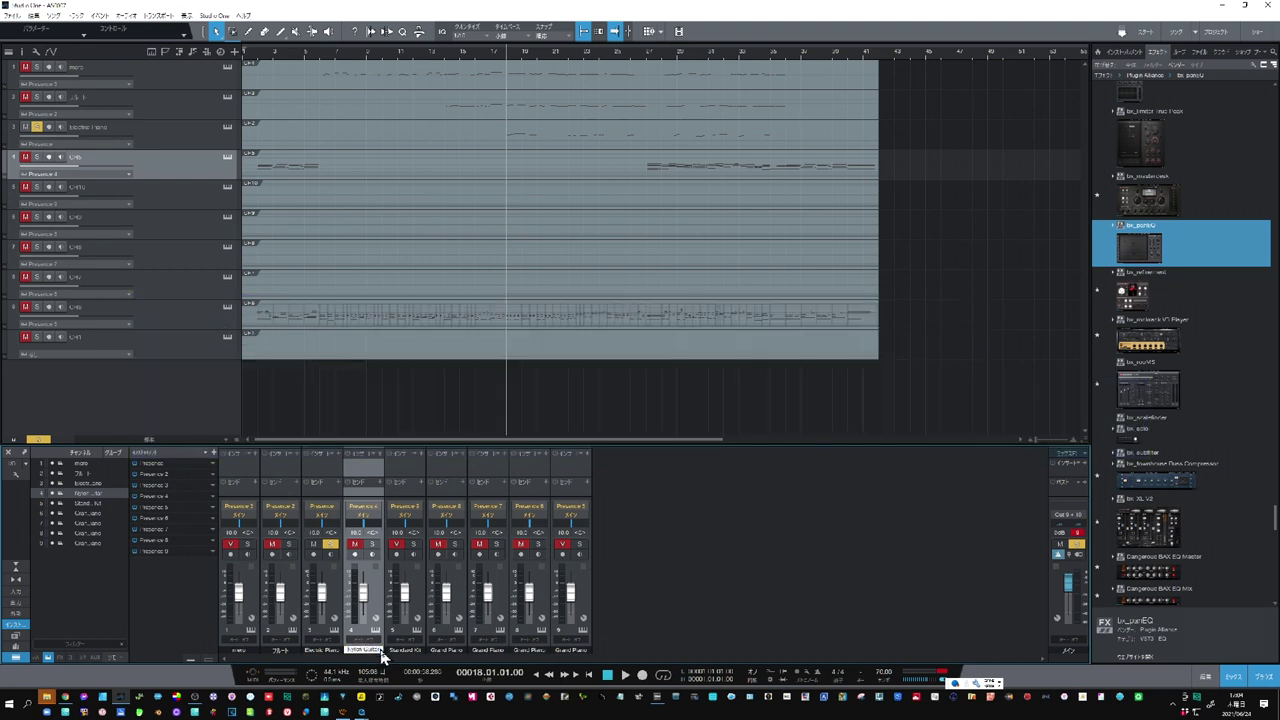
{"action": "key", "text": "Return"}
{"action": "left_click", "coordinate": [404, 651]}
{"action": "double_click", "coordinate": [404, 651]}
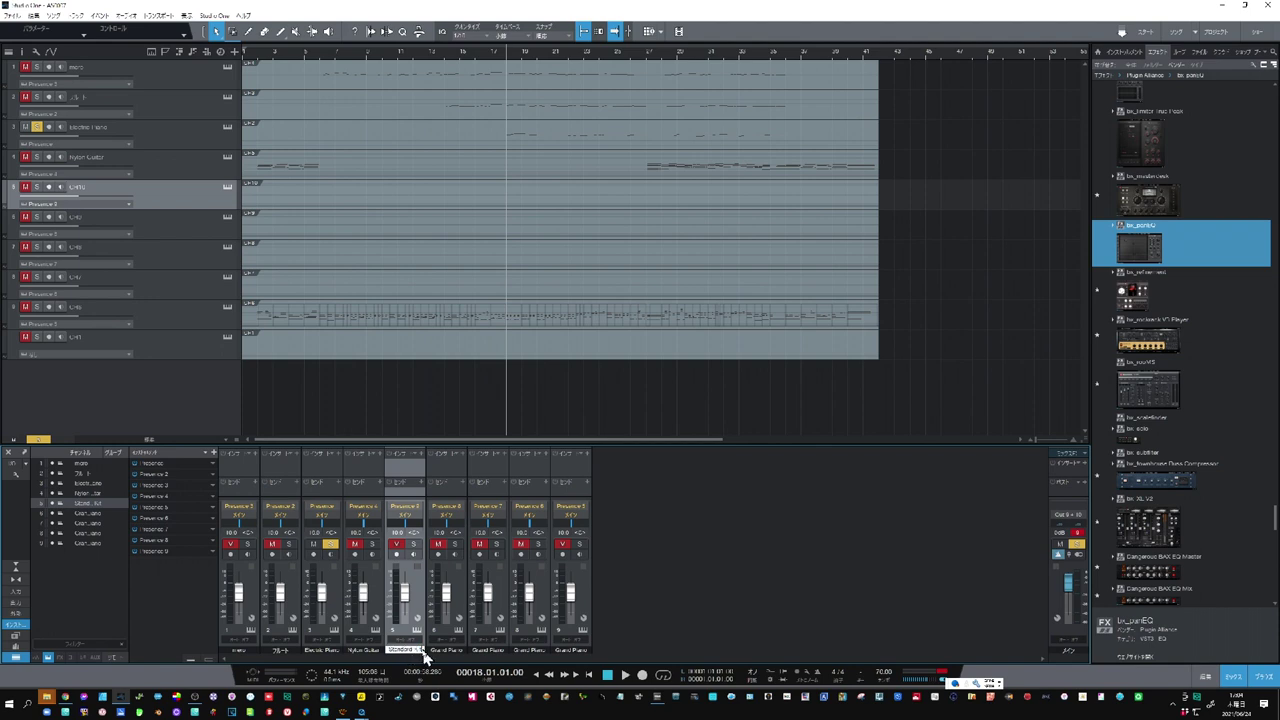
{"action": "key", "text": "Return"}
Apply the mixer channel name Grand Piano to the CH9, CH8, CH7 and CH6 tracks
{"action": "left_click", "coordinate": [453, 656]}
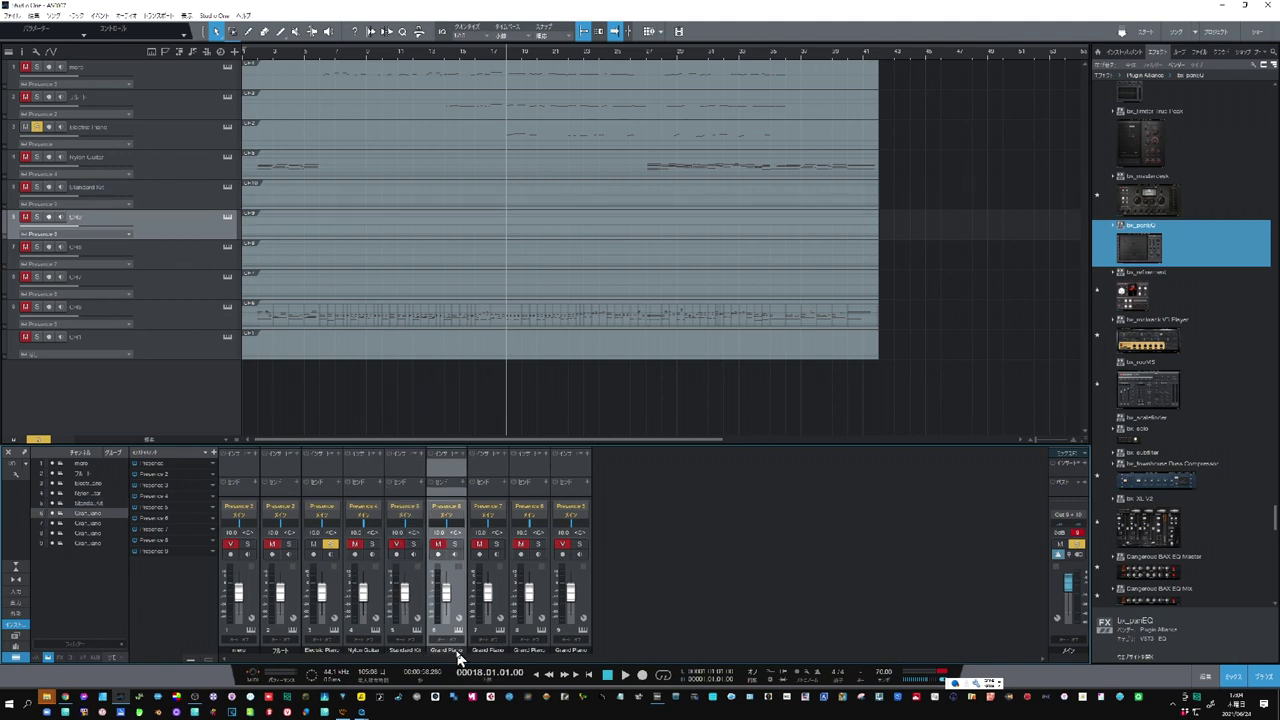
{"action": "left_click", "coordinate": [458, 657]}
{"action": "left_click", "coordinate": [464, 656]}
{"action": "double_click", "coordinate": [462, 652]}
{"action": "double_click", "coordinate": [464, 652]}
{"action": "key", "text": "Return"}
Open the CH1 track's event in the note editor to check it for notes
{"action": "left_click", "coordinate": [189, 355]}
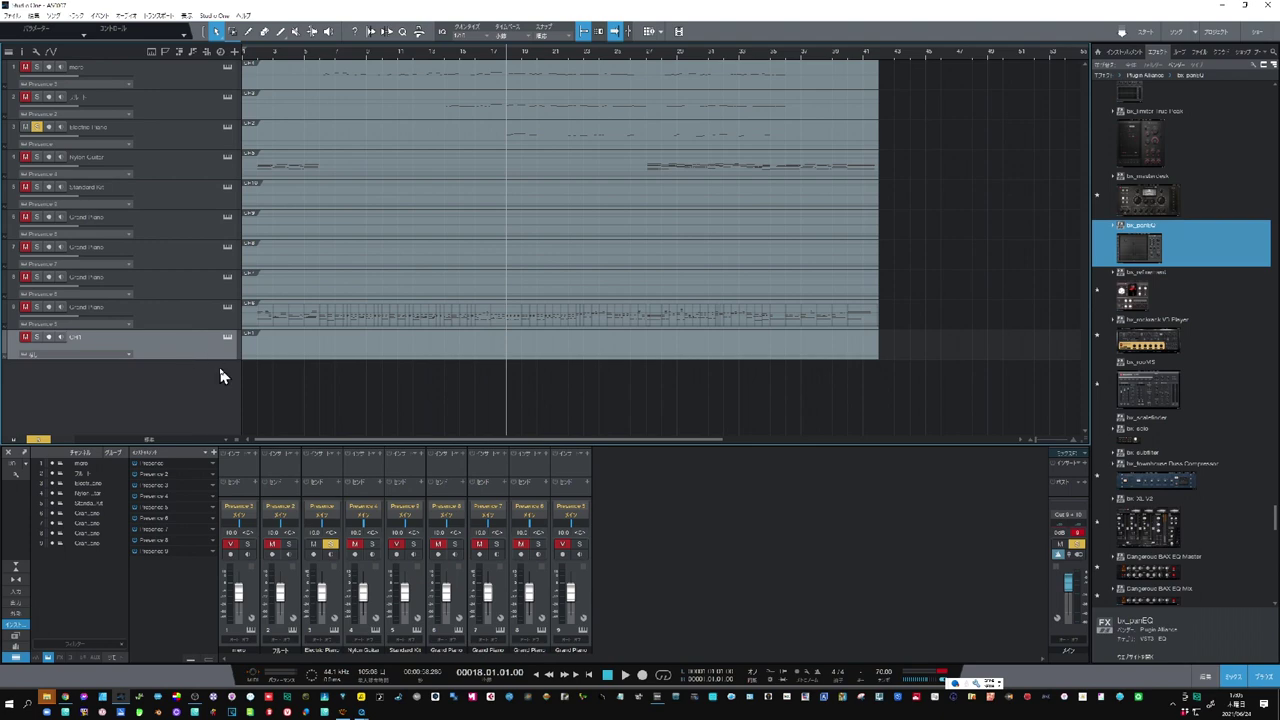
{"action": "double_click", "coordinate": [433, 353]}
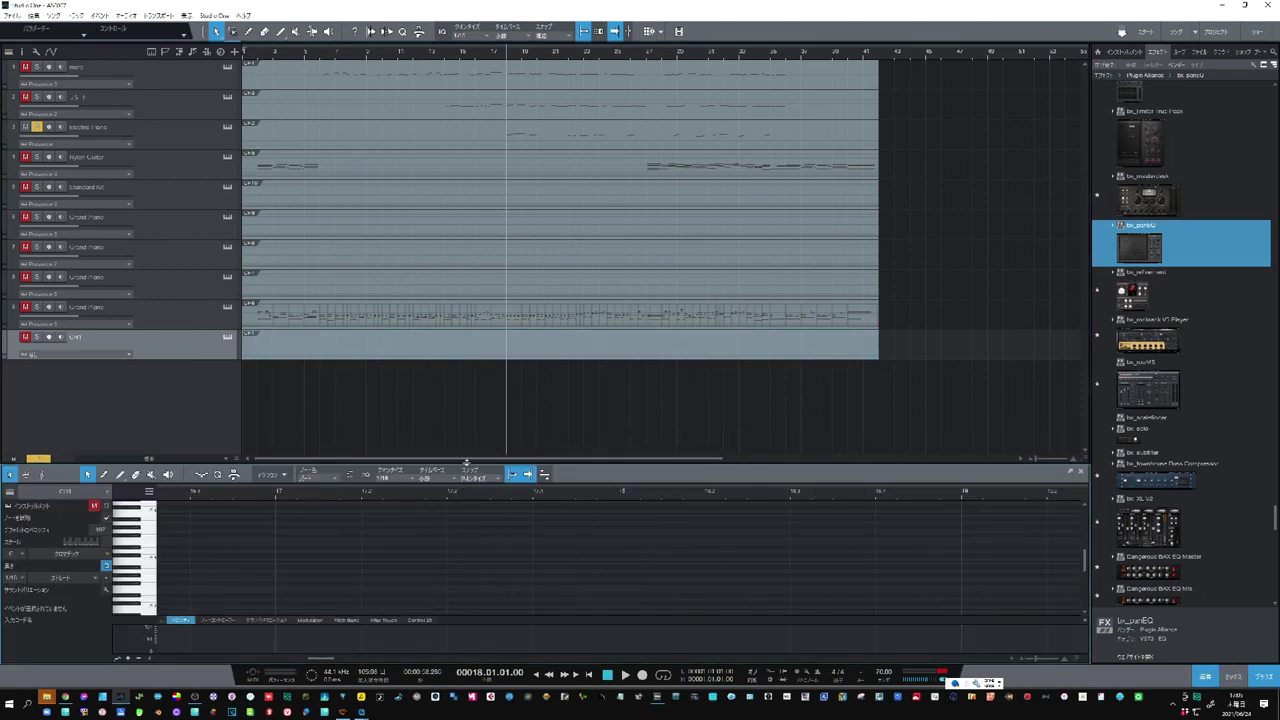
Check the CH1 event over its full length in an enlarged note editor and remove the CH1 track
{"action": "left_click_drag", "start_coordinate": [466, 463], "coordinate": [466, 343]}
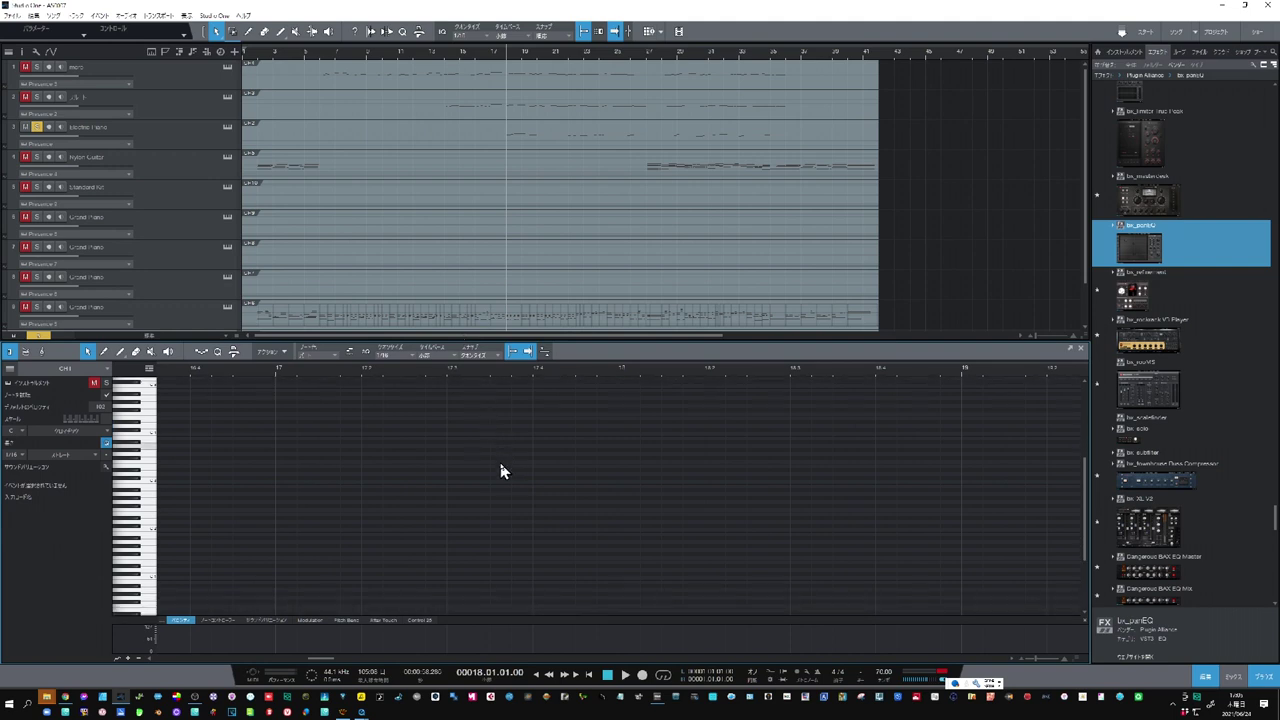
{"action": "left_click_drag", "start_coordinate": [549, 368], "coordinate": [560, 302]}
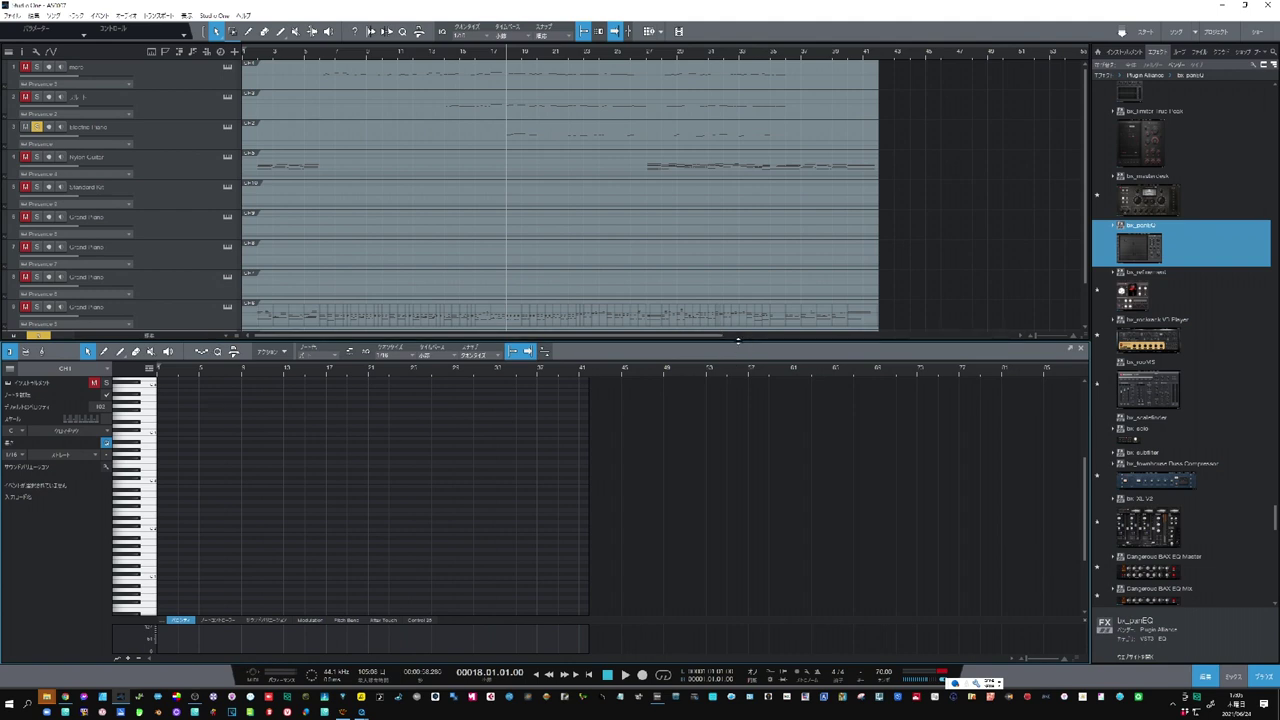
{"action": "left_click_drag", "start_coordinate": [737, 342], "coordinate": [700, 390]}
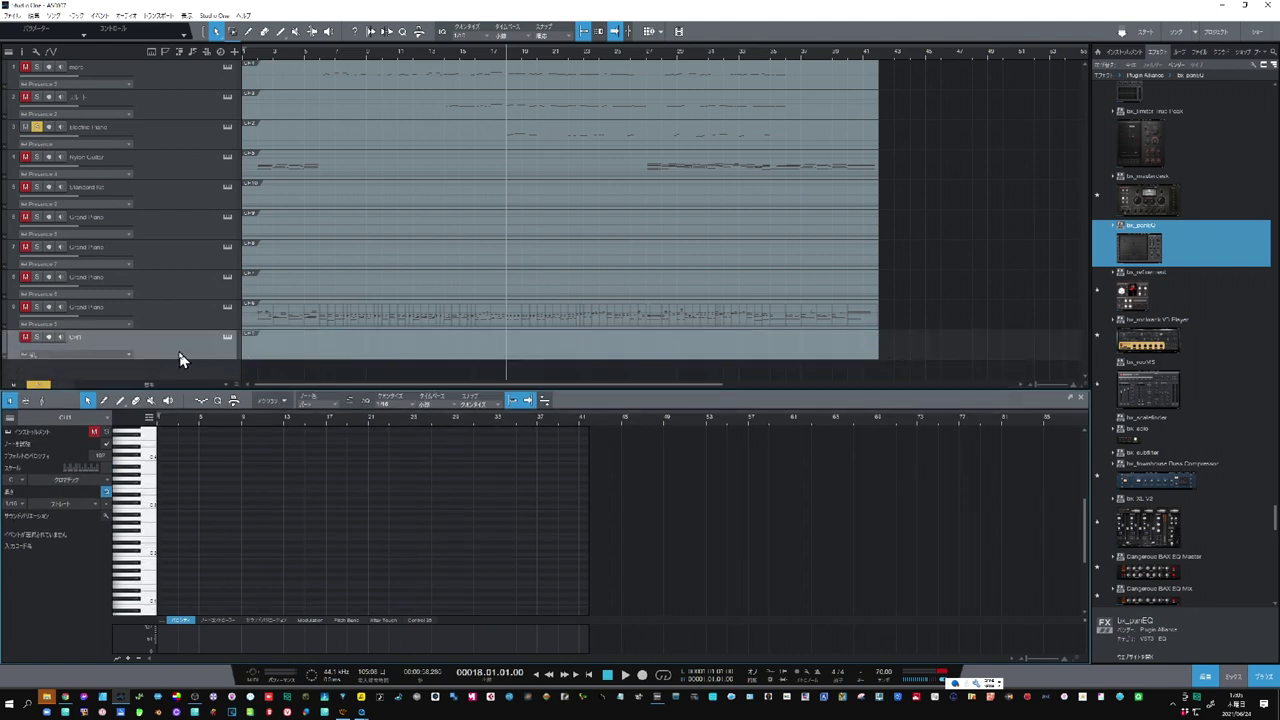
{"action": "right_click", "coordinate": [181, 360]}
{"action": "left_click", "coordinate": [217, 391]}
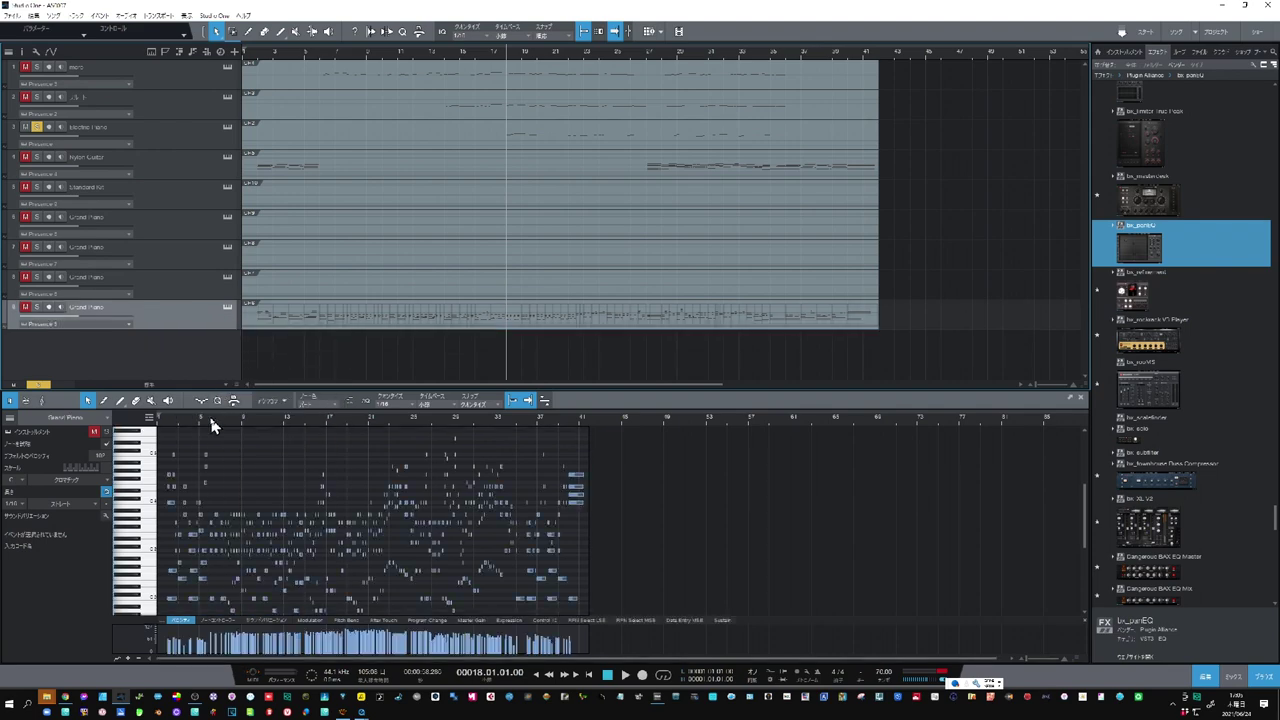
Examine the notes of the Nylon Guitar track up close and compare with the Electric Piano track
{"action": "left_click", "coordinate": [171, 162]}
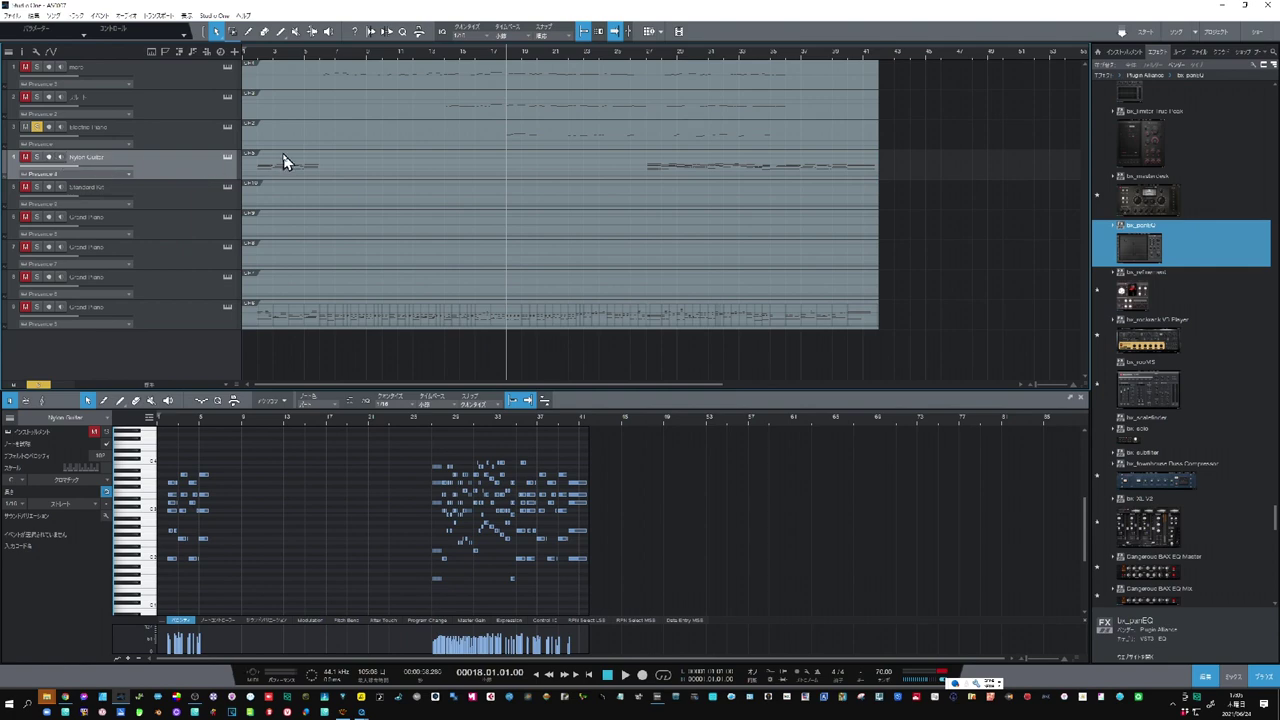
{"action": "left_click_drag", "start_coordinate": [164, 420], "coordinate": [250, 486]}
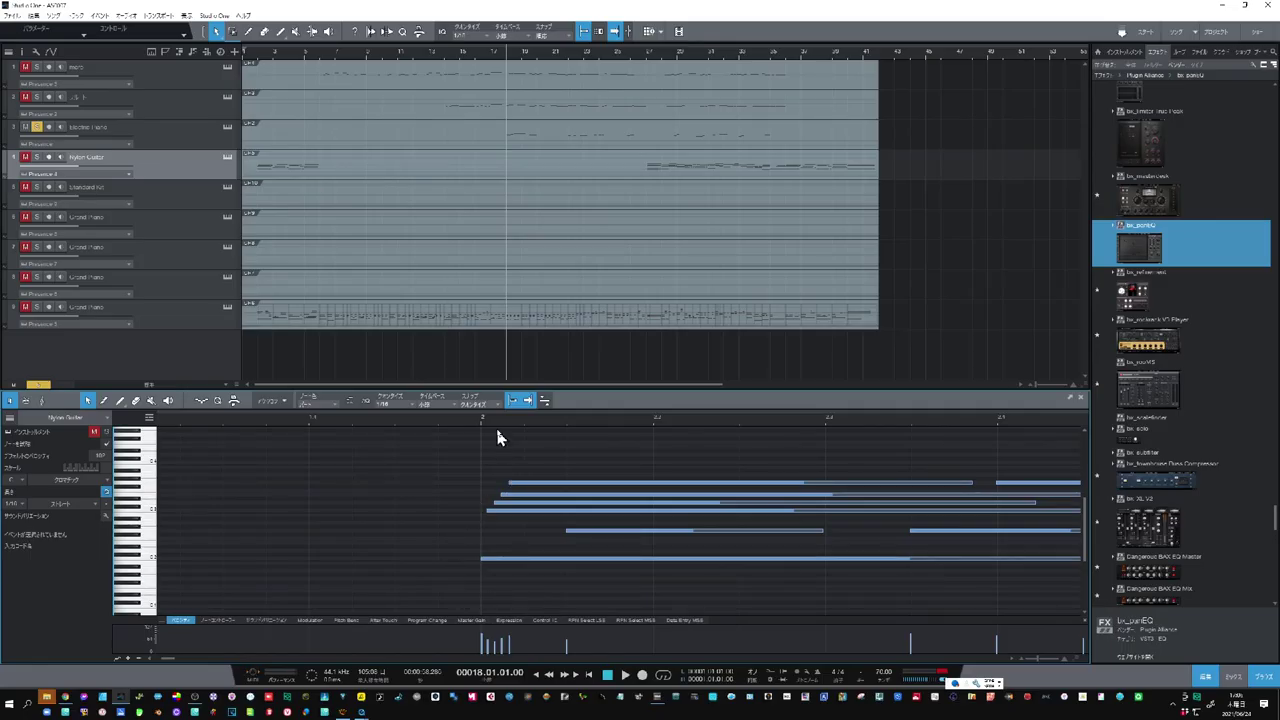
{"action": "left_click_drag", "start_coordinate": [500, 420], "coordinate": [431, 395]}
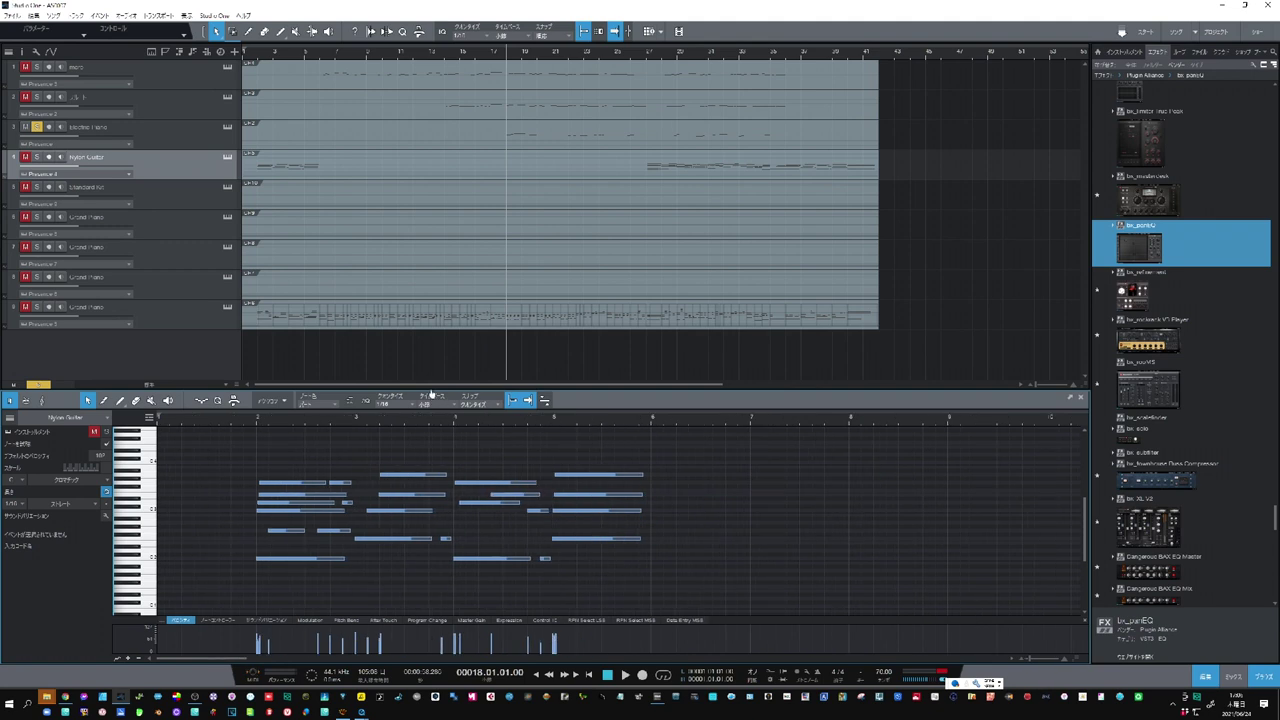
{"action": "mouse_move", "coordinate": [560, 431]}
{"action": "left_mouse_down"}
{"action": "mouse_move", "coordinate": [557, 469]}
{"action": "mouse_move", "coordinate": [558, 436]}
{"action": "left_mouse_up"}
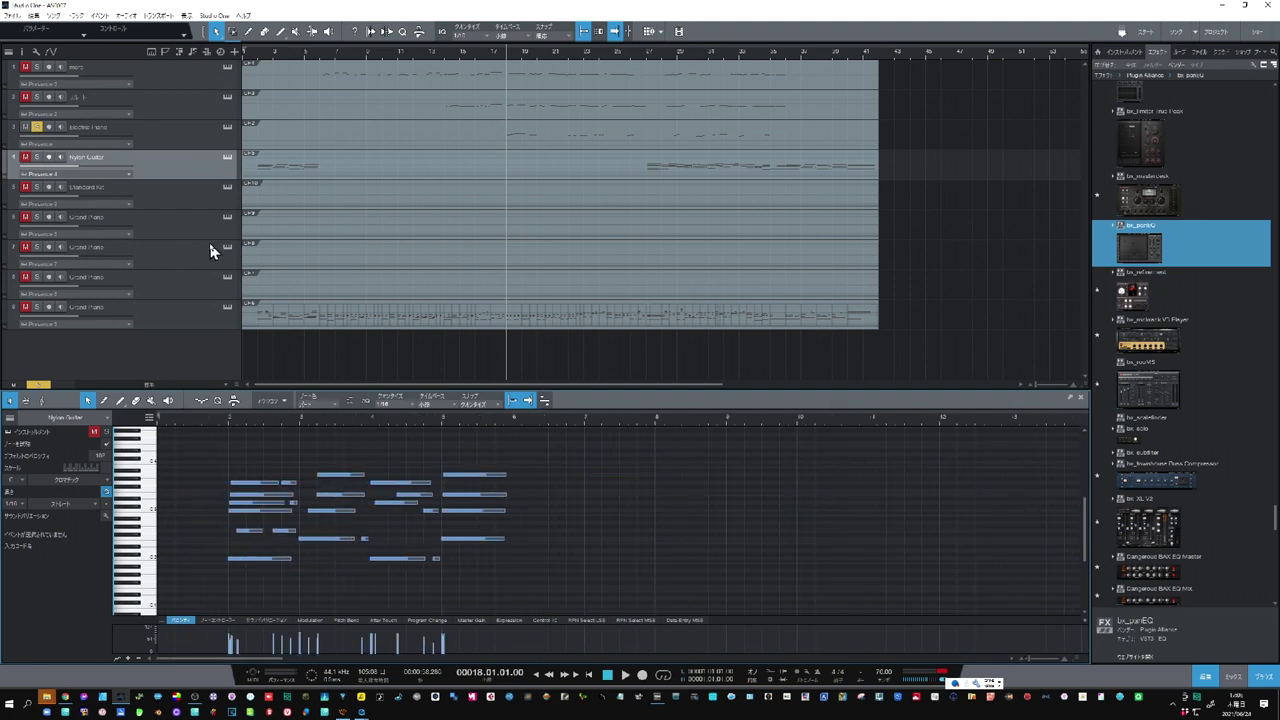
{"action": "left_click", "coordinate": [166, 126]}
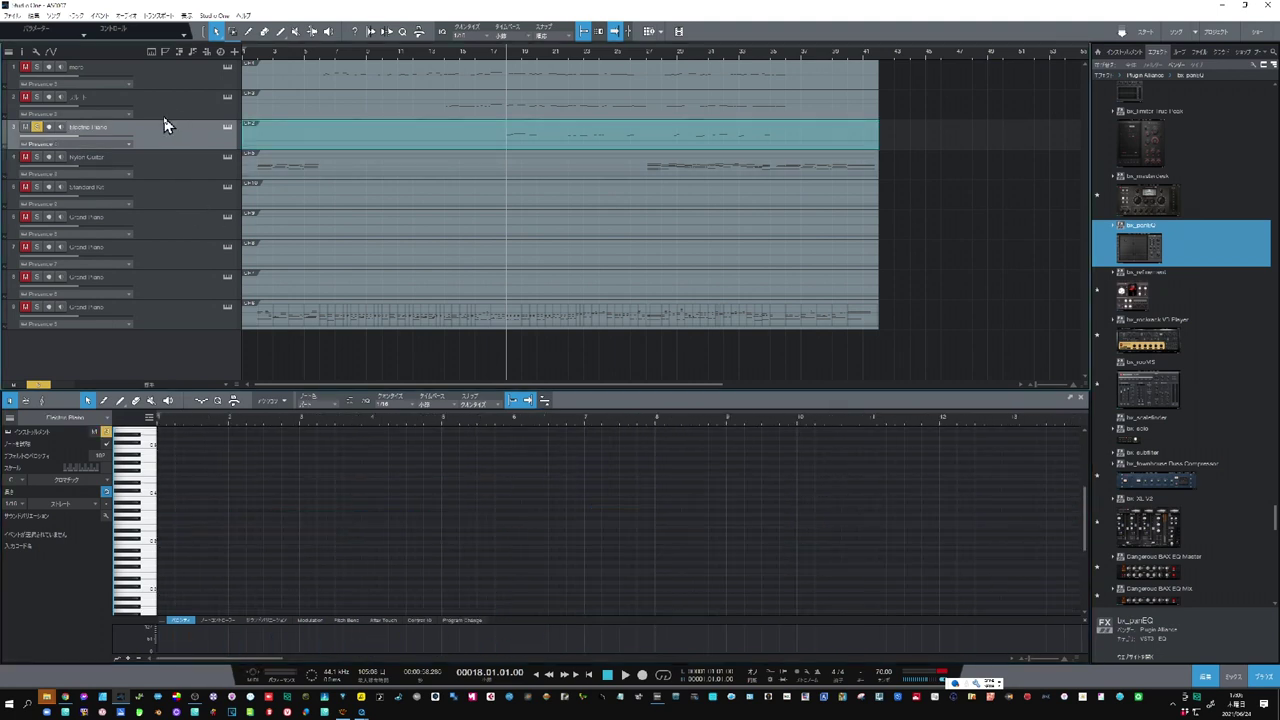
Colour the melody track at the head of the track list red and listen to it from bar 6
{"action": "left_click", "coordinate": [5, 80]}
{"action": "left_click", "coordinate": [5, 80]}
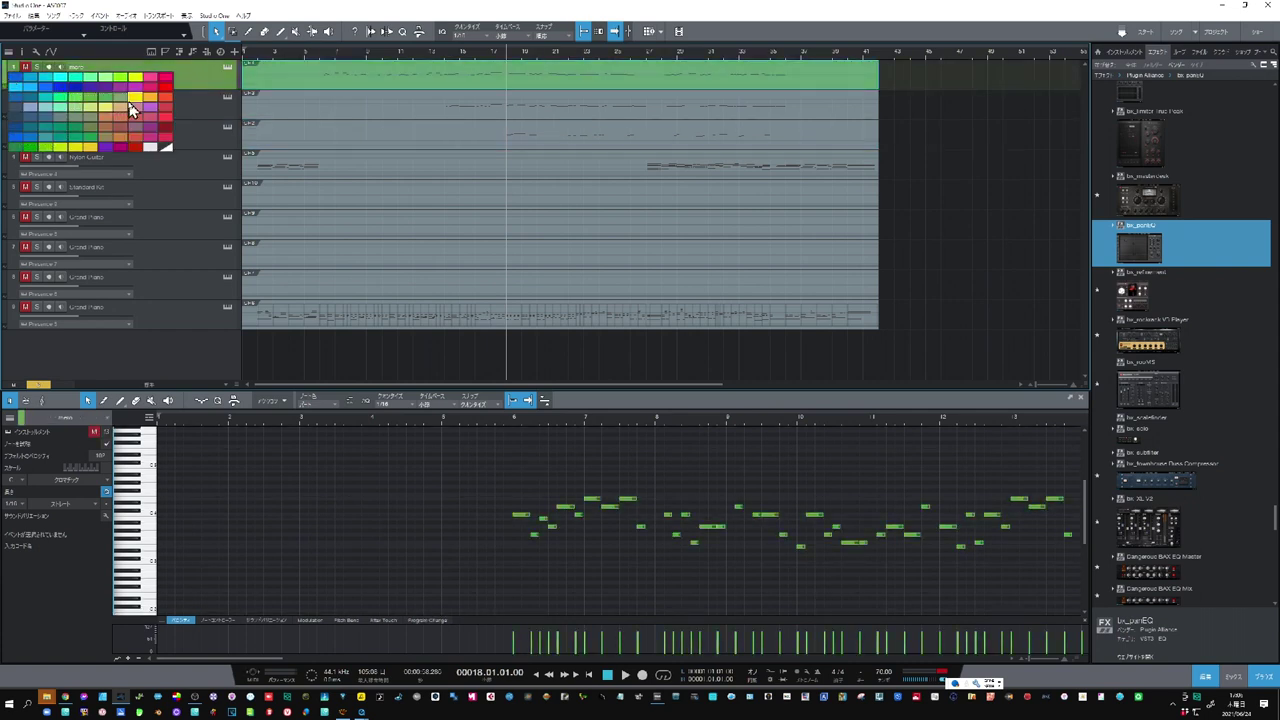
{"action": "left_click", "coordinate": [160, 104]}
{"action": "left_click", "coordinate": [193, 96]}
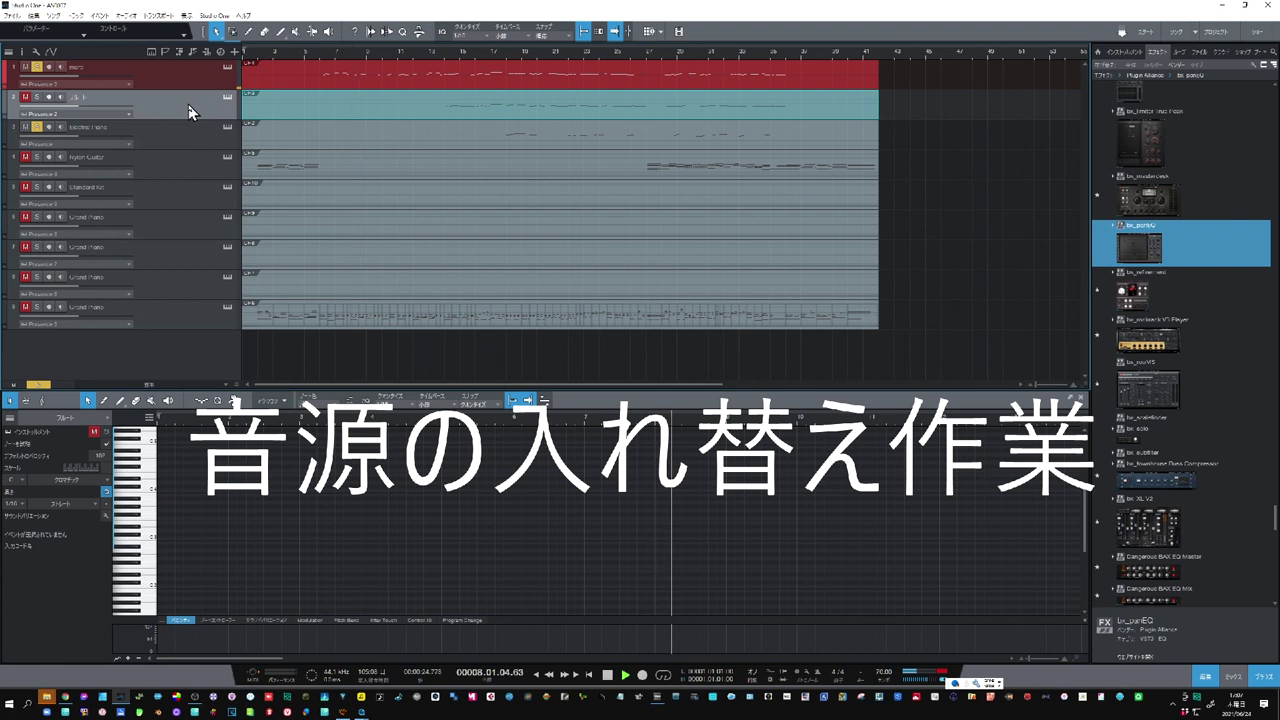
{"action": "key", "text": "space"}
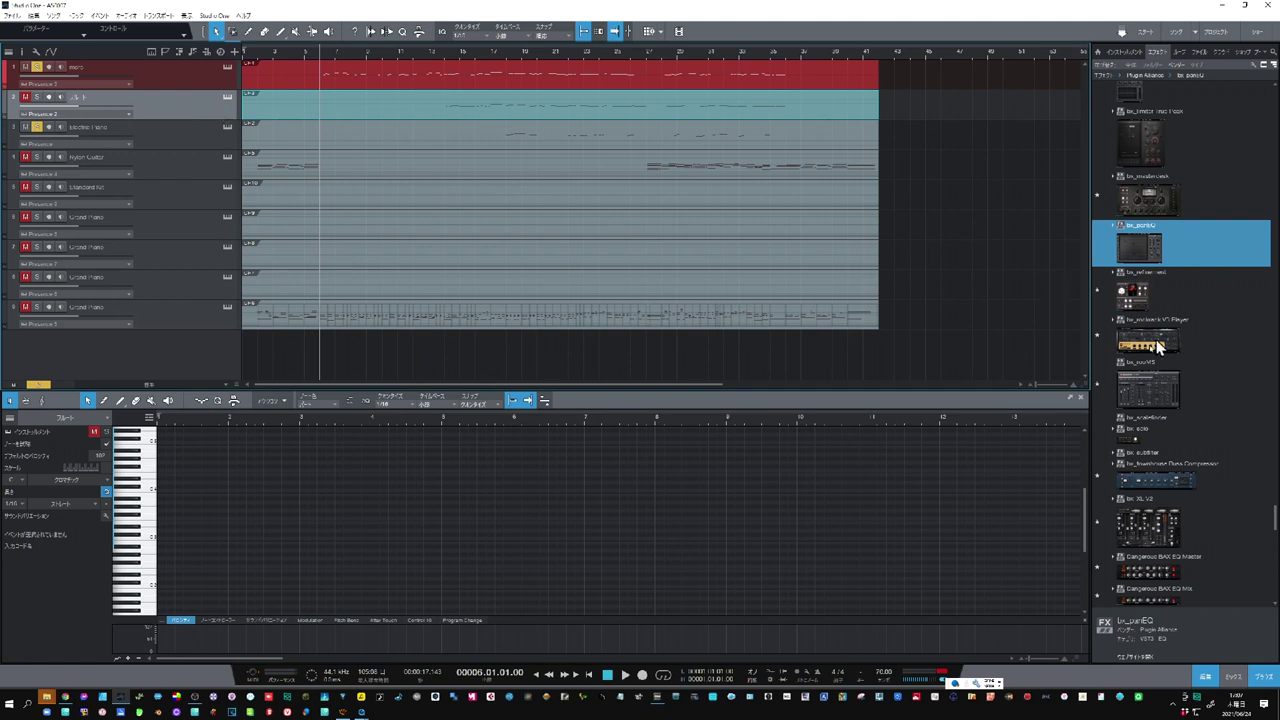
Replace the melody track's Presence instrument with sforzando VST_x64
{"action": "scroll", "coordinate": [1165, 345], "scroll_direction": "down", "scroll_amount": 3}
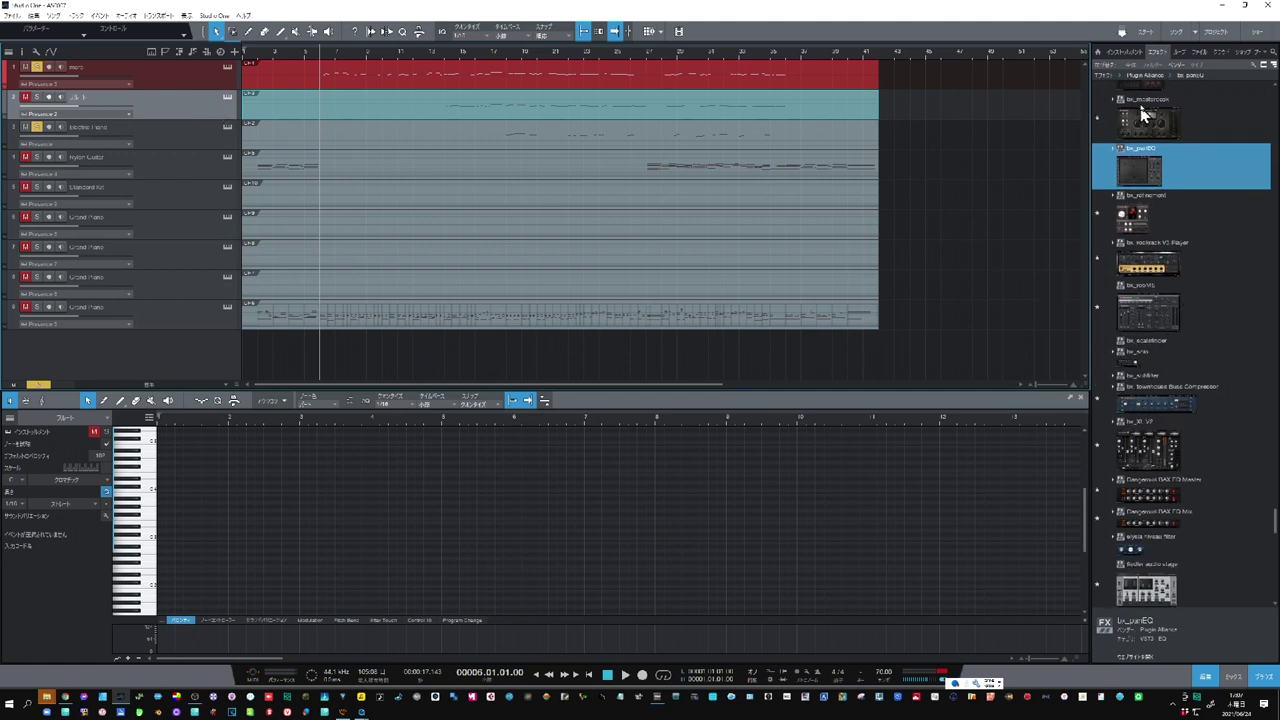
{"action": "left_click", "coordinate": [1120, 51]}
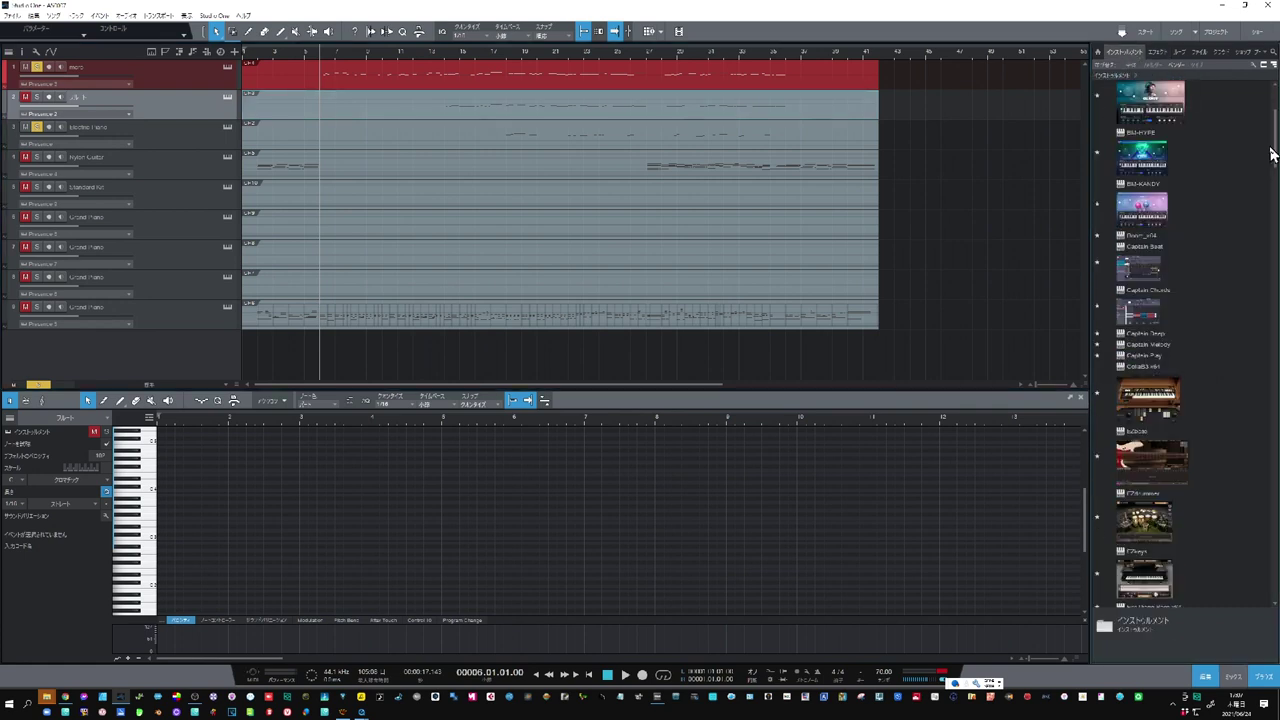
{"action": "left_click_drag", "start_coordinate": [1271, 150], "coordinate": [1272, 277]}
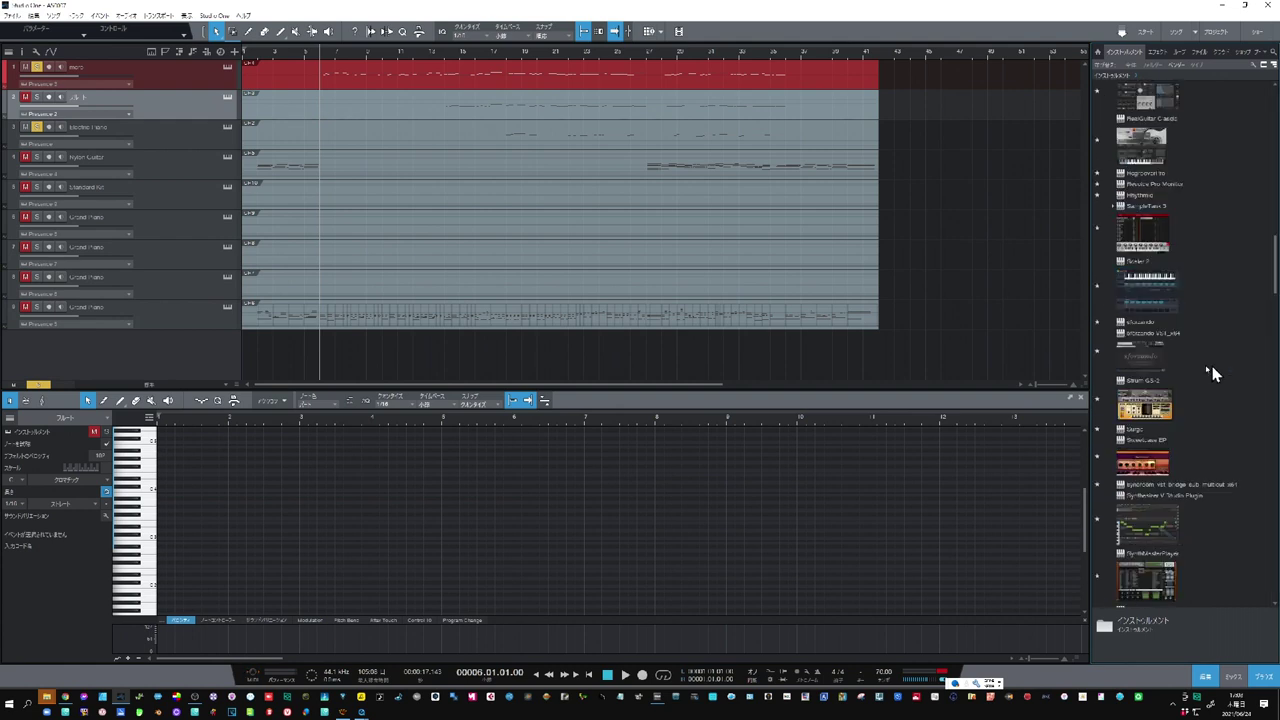
{"action": "left_click", "coordinate": [1150, 366]}
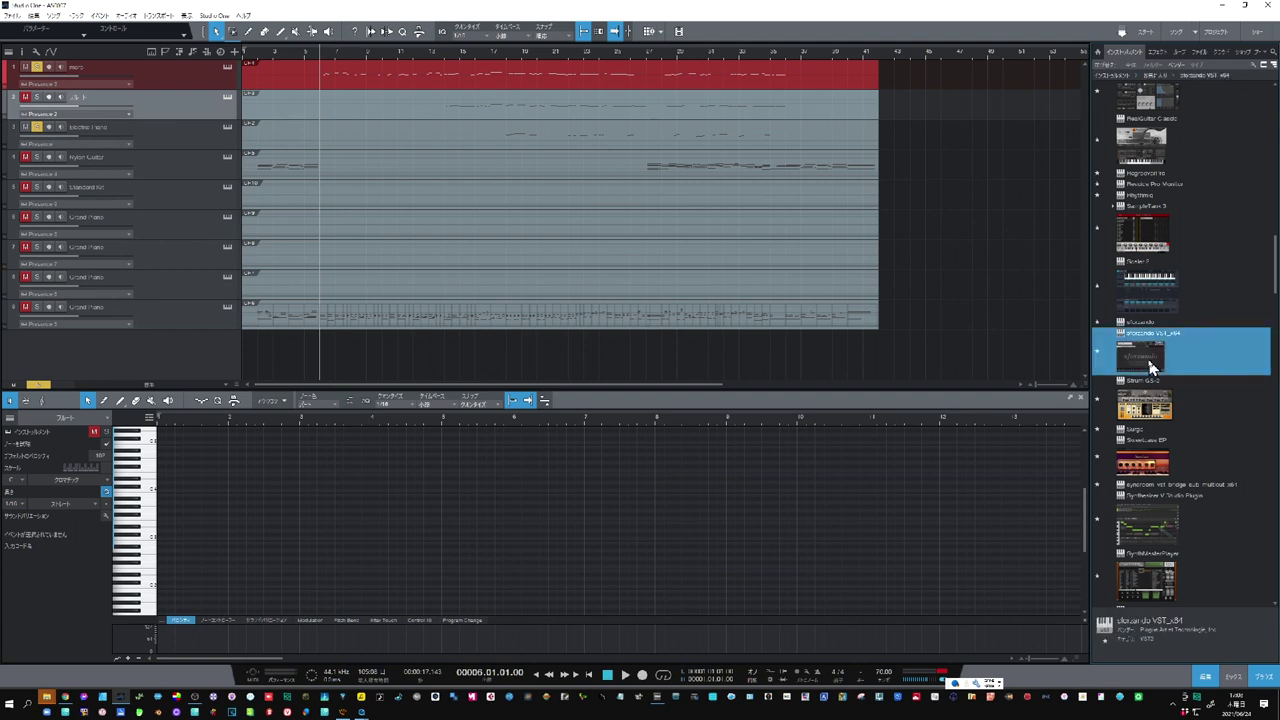
{"action": "left_click_drag", "start_coordinate": [1150, 366], "coordinate": [437, 200]}
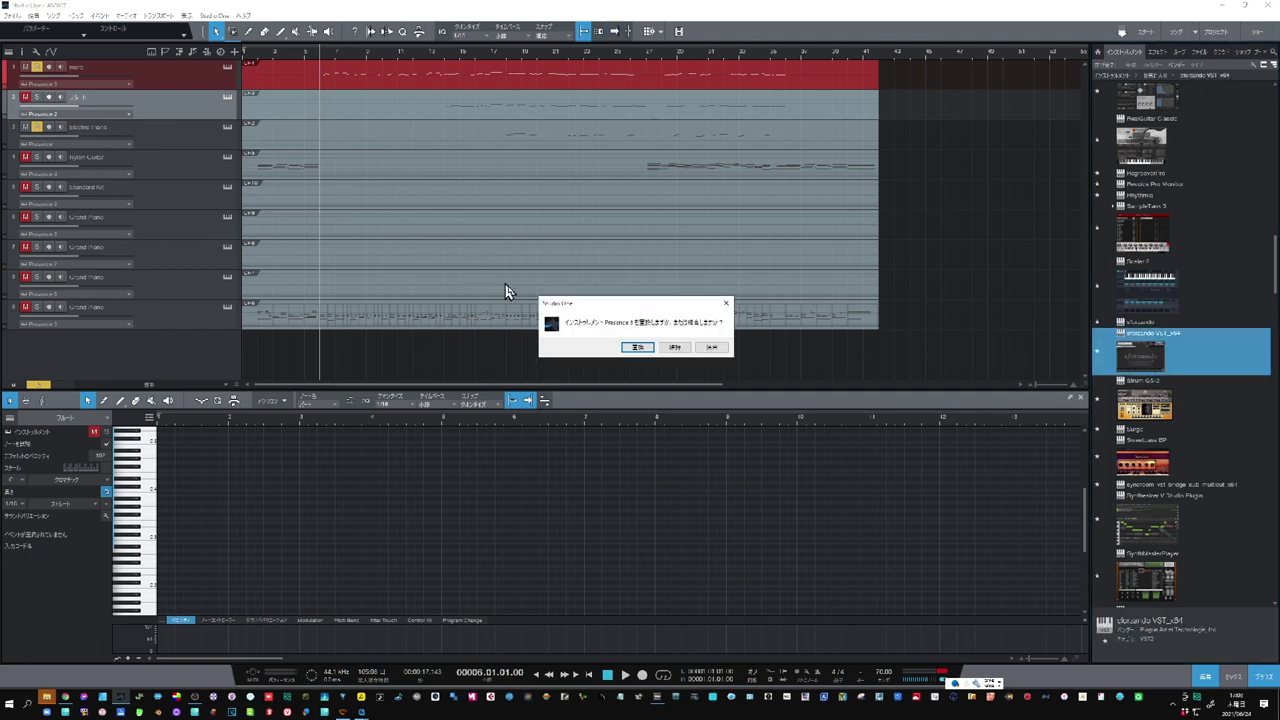
{"action": "left_click", "coordinate": [637, 348]}
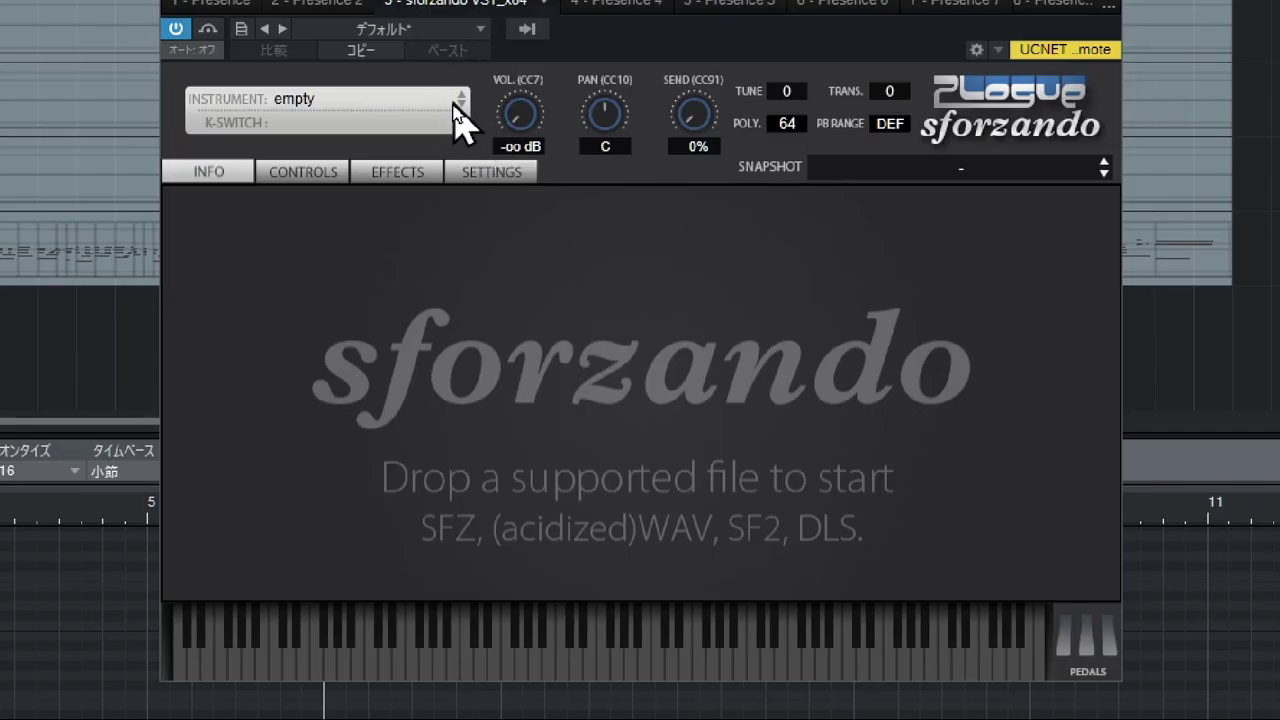
Load Sax Soprano from the user bank DSK Music - Saxophones into sforzando and listen to the melody
{"action": "left_click", "coordinate": [450, 124]}
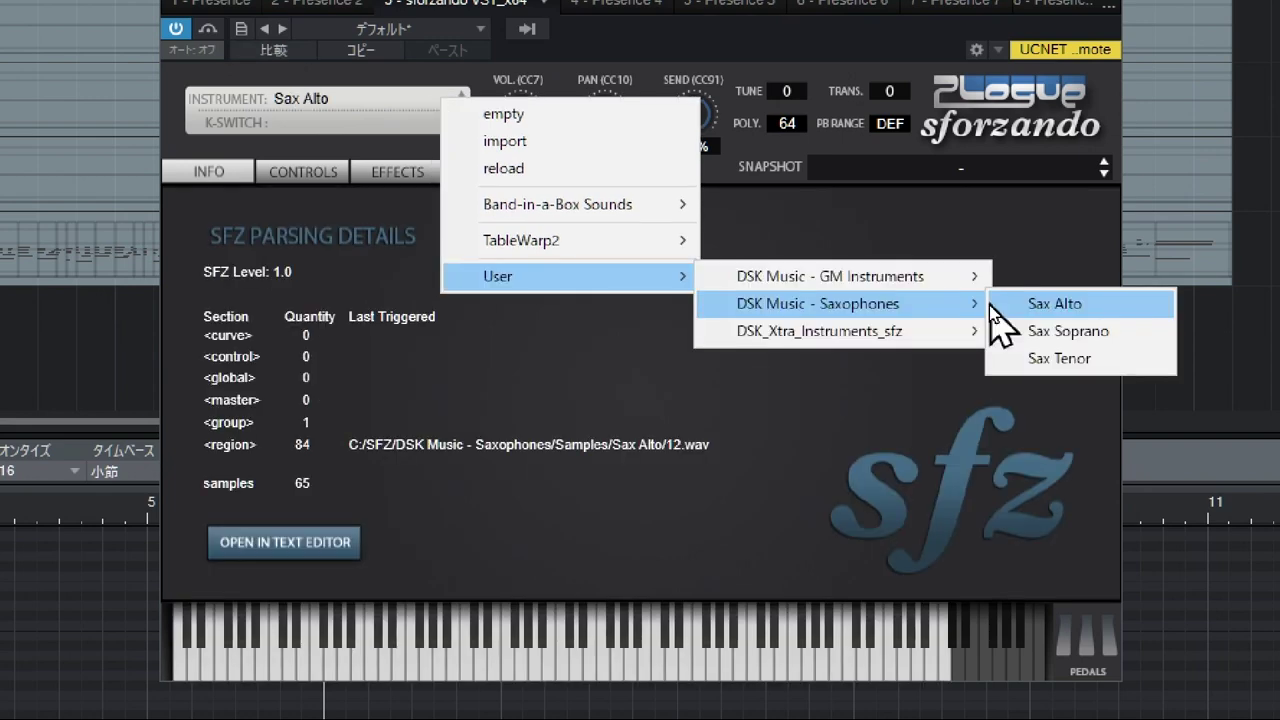
{"action": "left_click", "coordinate": [1042, 340]}
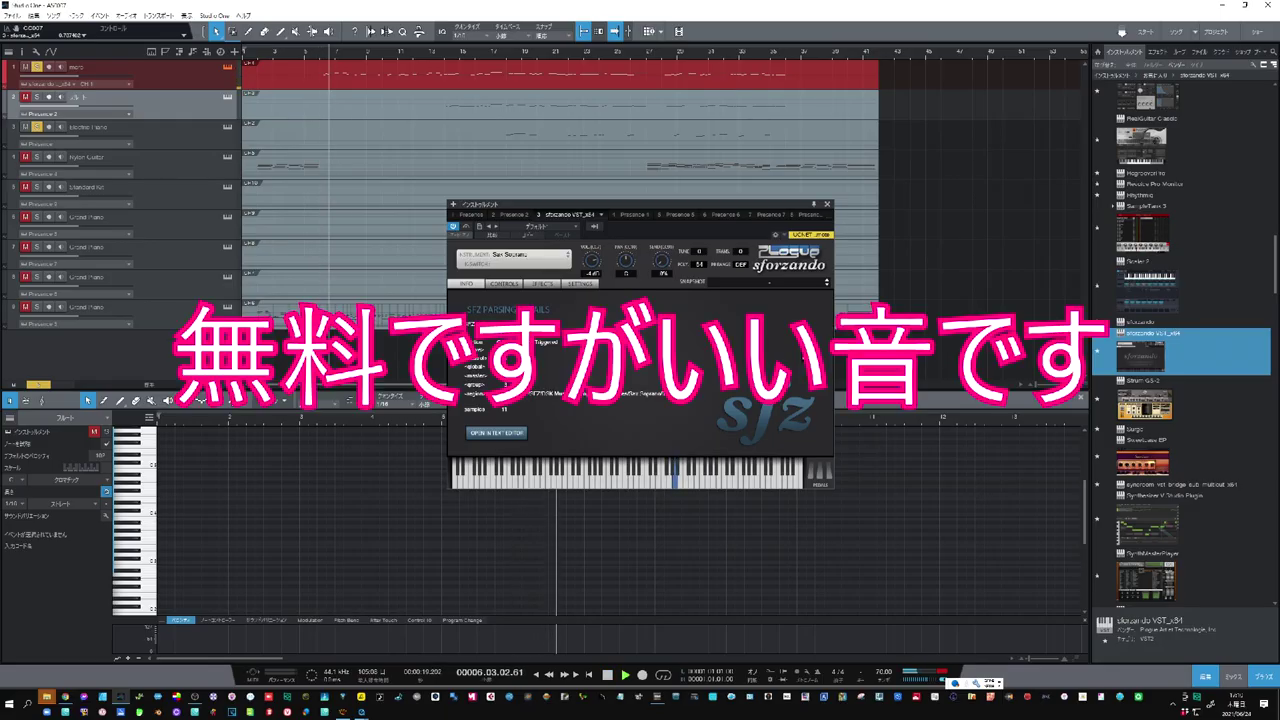
{"action": "key", "text": "space"}
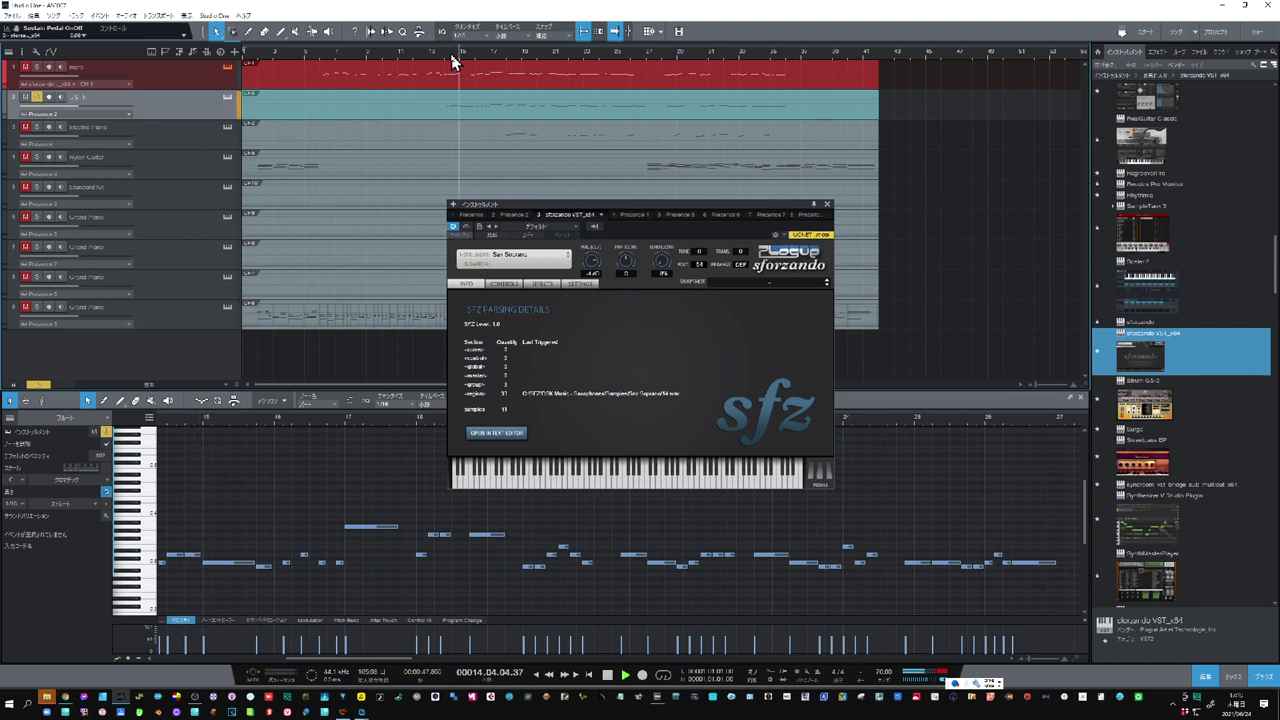
Finish listening to the flute track, unsolo it, and audition only the Electric Piano track from bar 17
{"action": "key", "text": "space"}
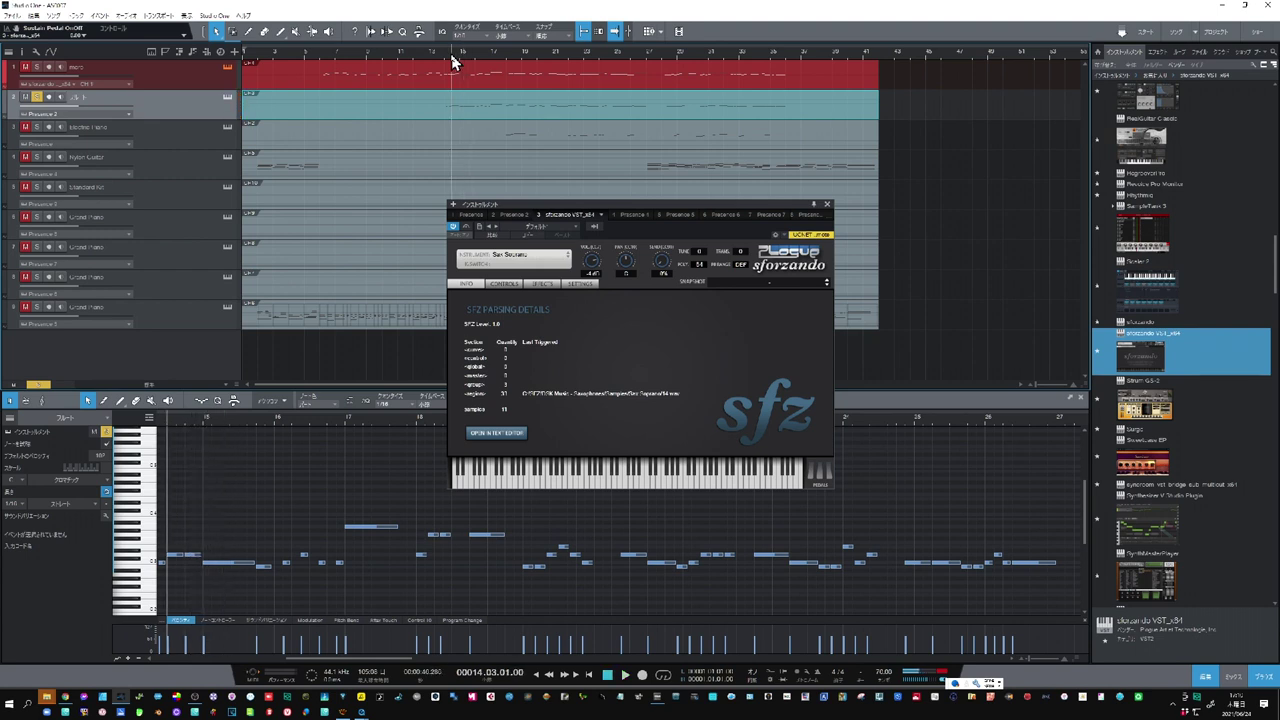
{"action": "left_click", "coordinate": [36, 97]}
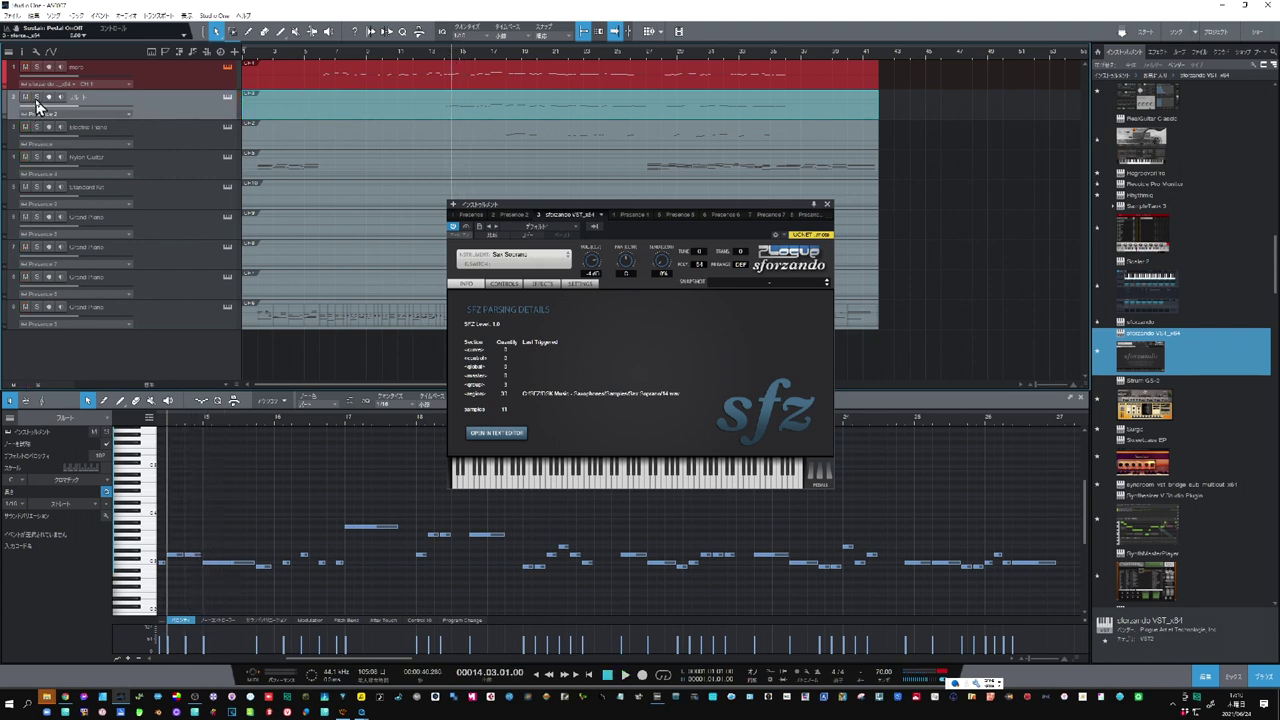
{"action": "left_click", "coordinate": [36, 127]}
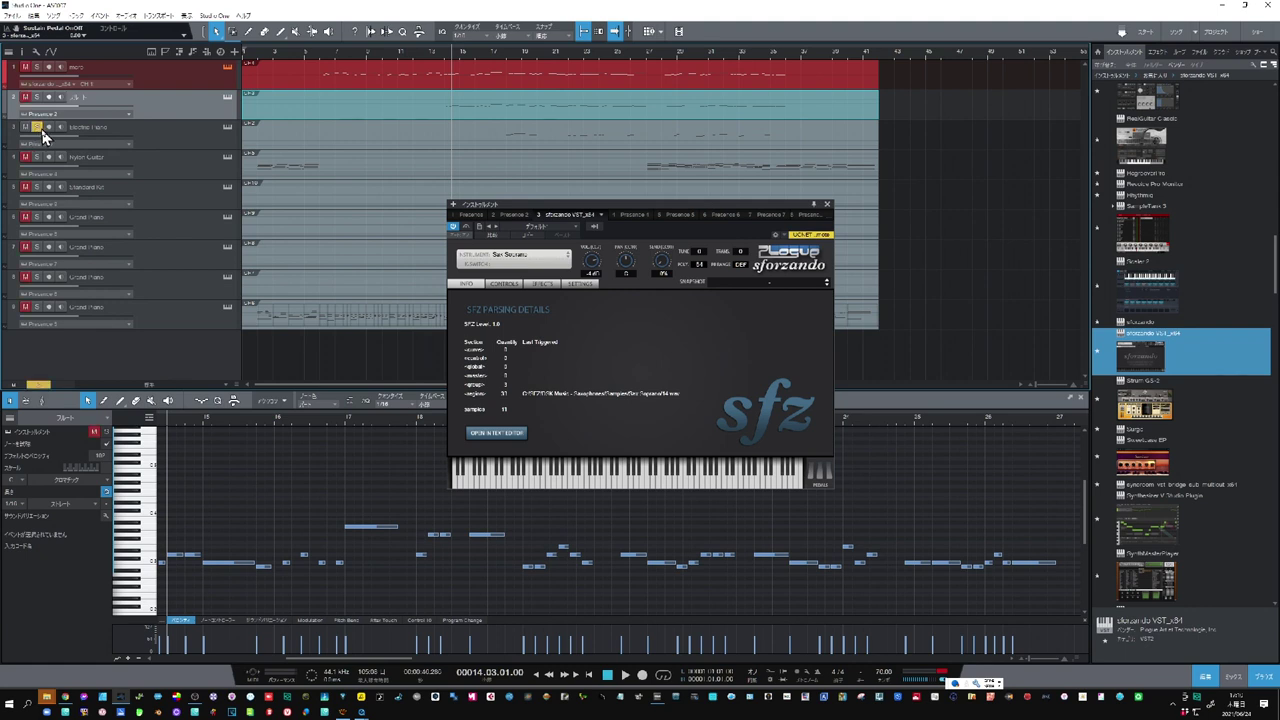
{"action": "left_click", "coordinate": [501, 53]}
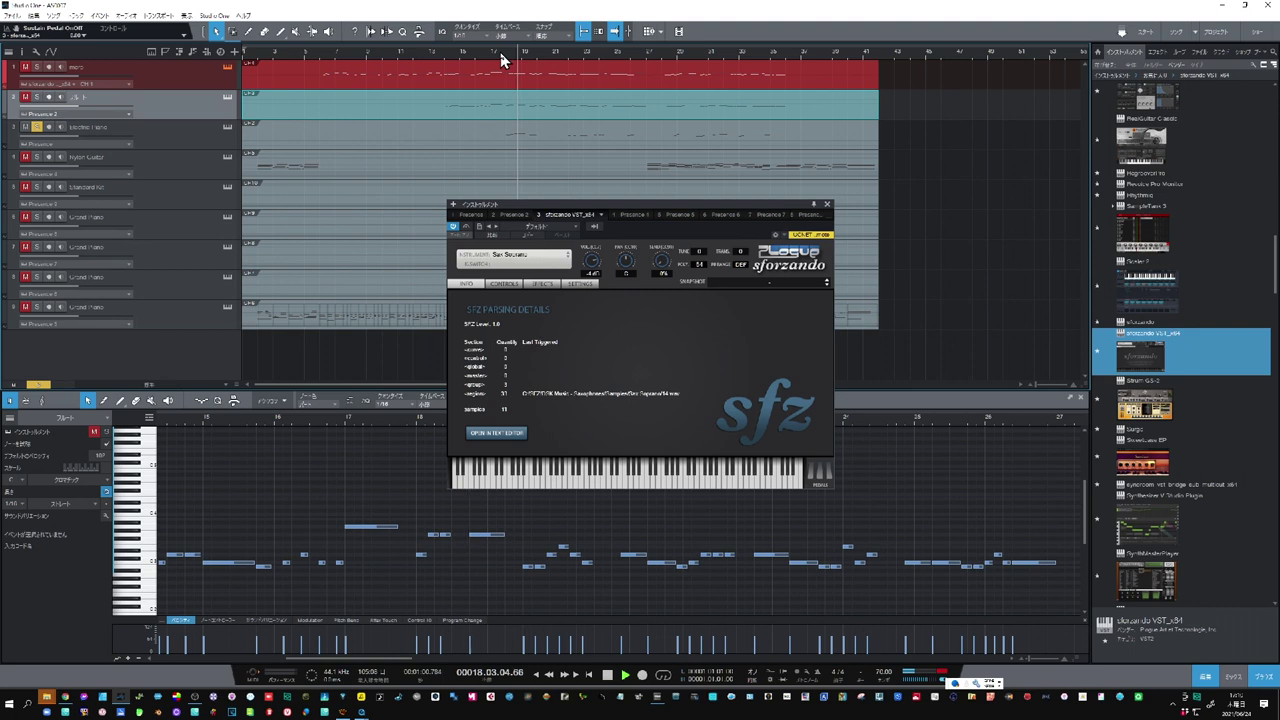
{"action": "left_click", "coordinate": [501, 53]}
Solo the Nylon Guitar track and listen to its standard sound from bar 2
{"action": "left_click", "coordinate": [24, 158]}
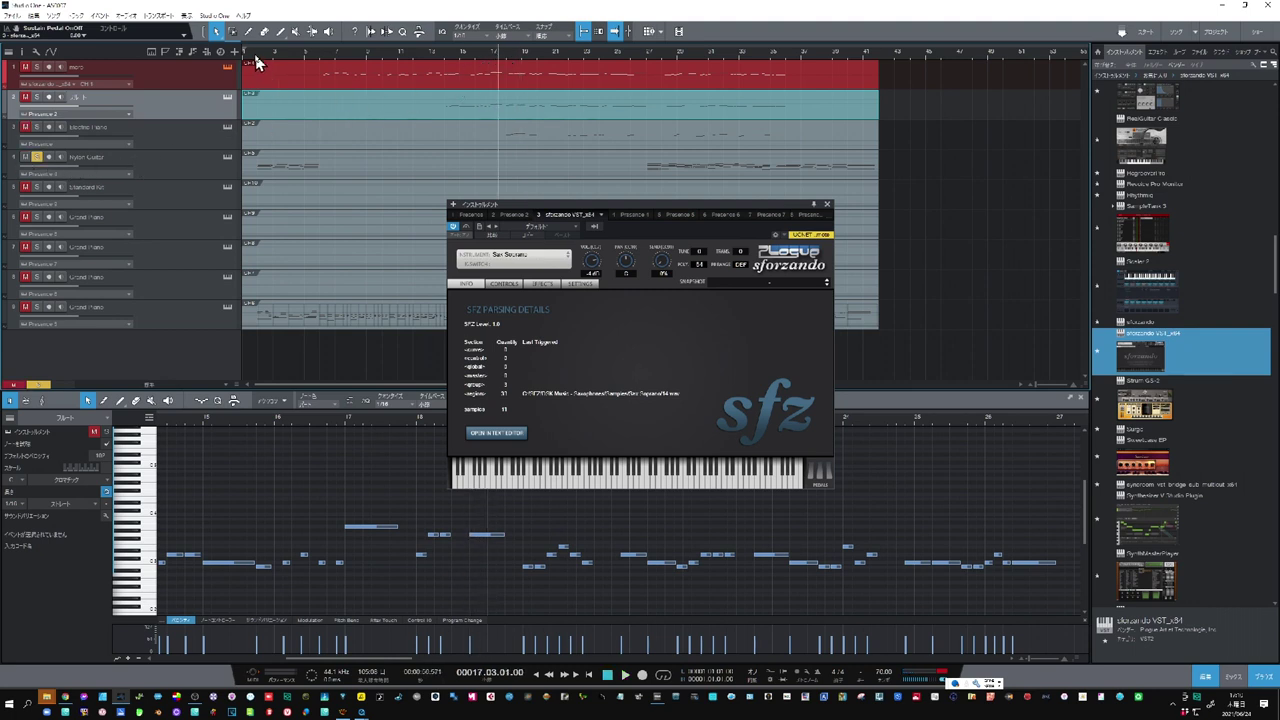
{"action": "left_click", "coordinate": [257, 59]}
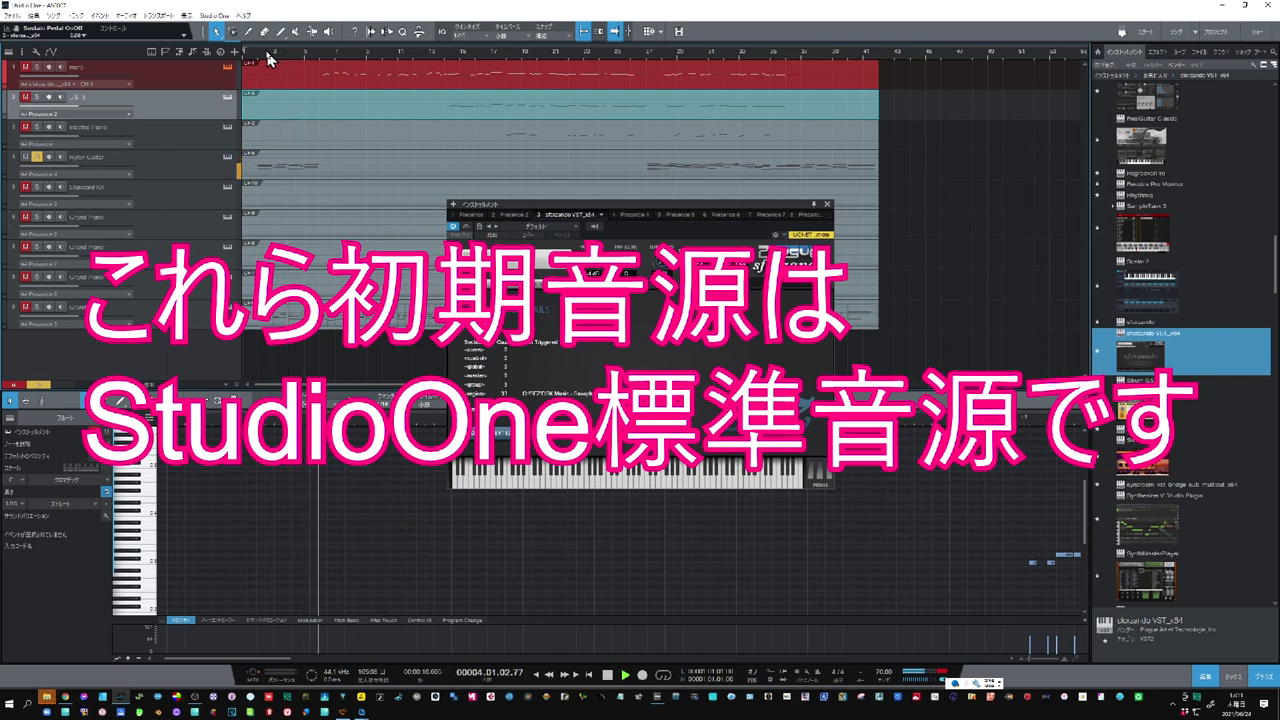
{"action": "key", "text": "space"}
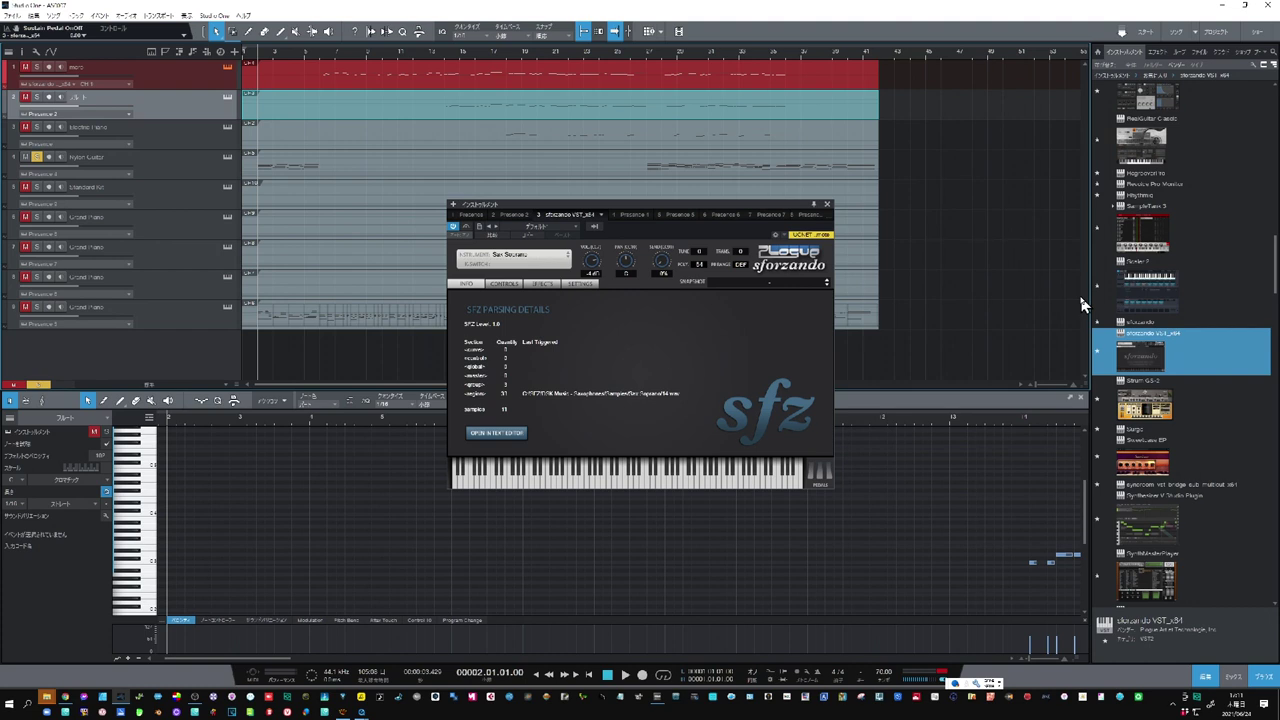
Replace the Nylon Guitar track's Presence instrument with Ample Sound's AG12S
{"action": "scroll", "coordinate": [1205, 300], "scroll_direction": "down", "scroll_amount": 5}
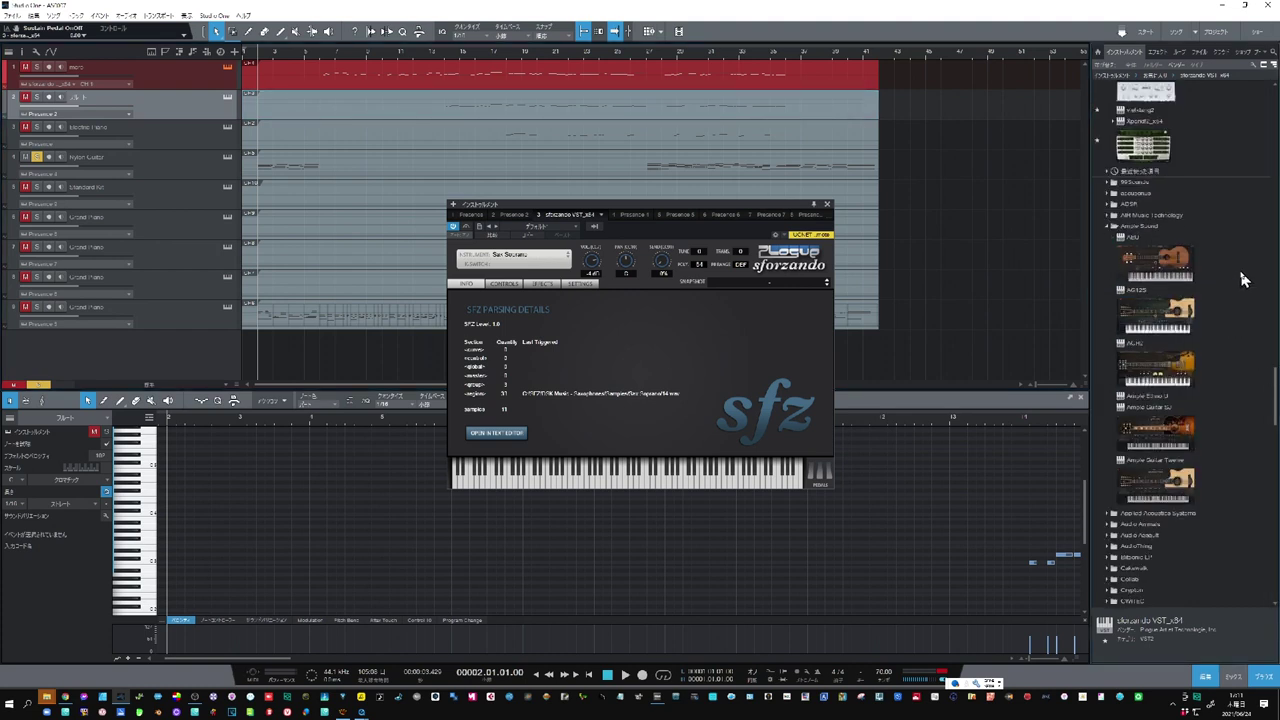
{"action": "left_click", "coordinate": [1156, 322]}
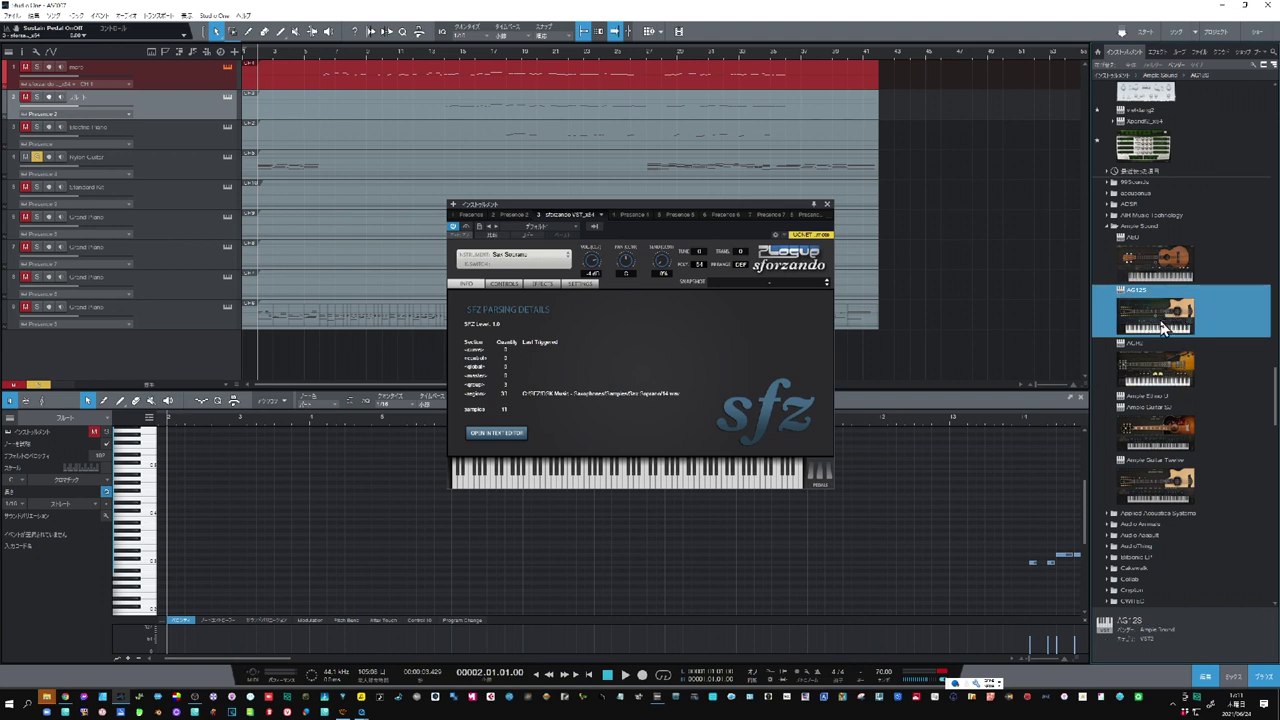
{"action": "left_click_drag", "start_coordinate": [1162, 328], "coordinate": [193, 176]}
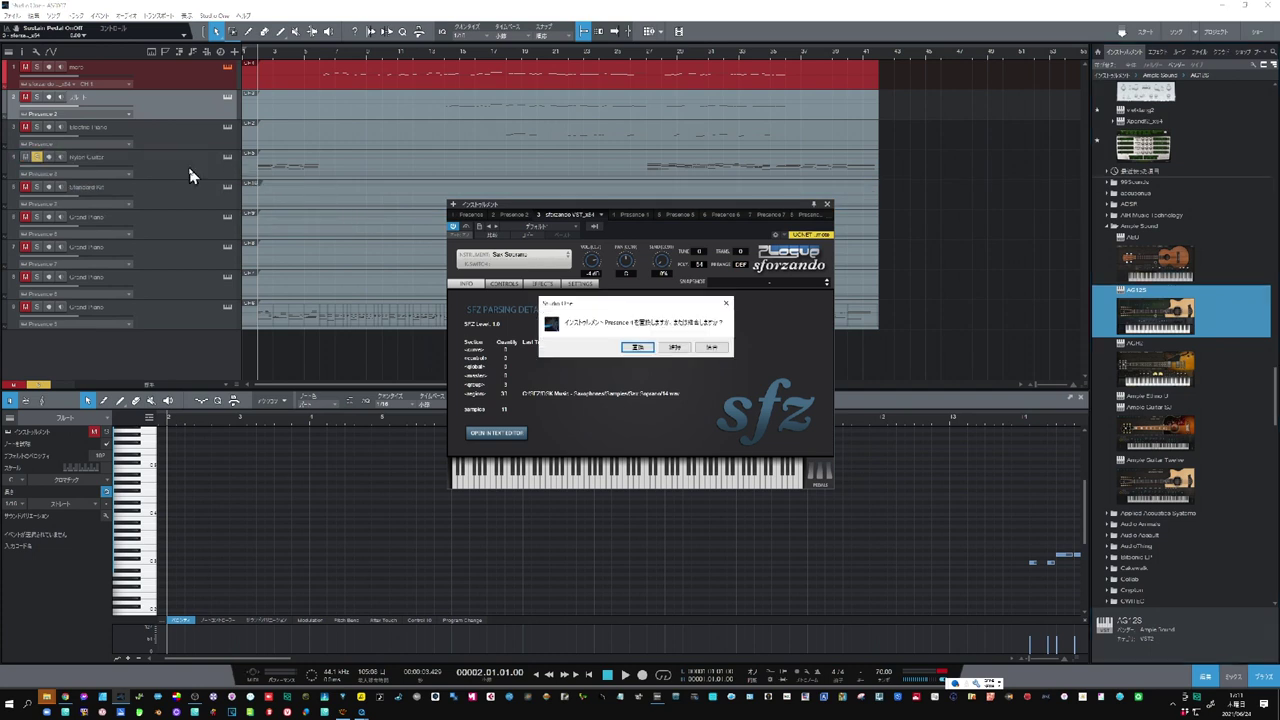
{"action": "left_click", "coordinate": [636, 348]}
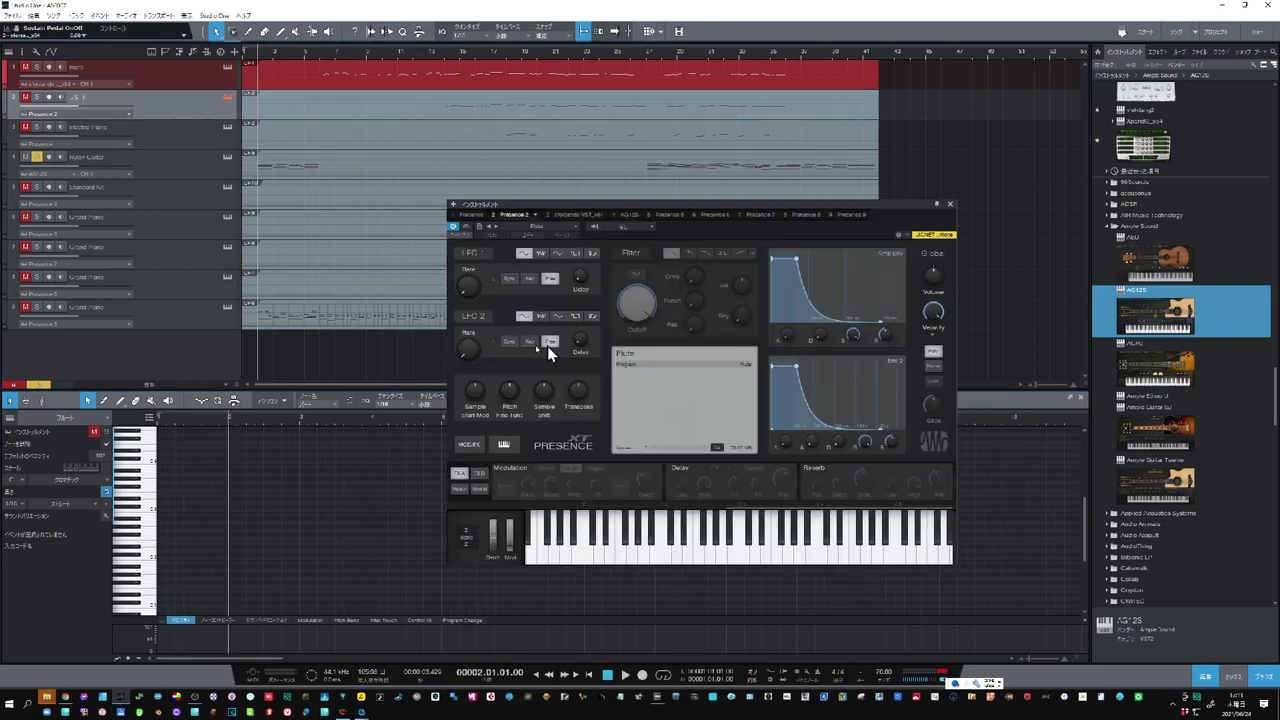
Open the Nylon Guitar track's AG12S instrument and listen to the track from bar 2
{"action": "left_click", "coordinate": [227, 157]}
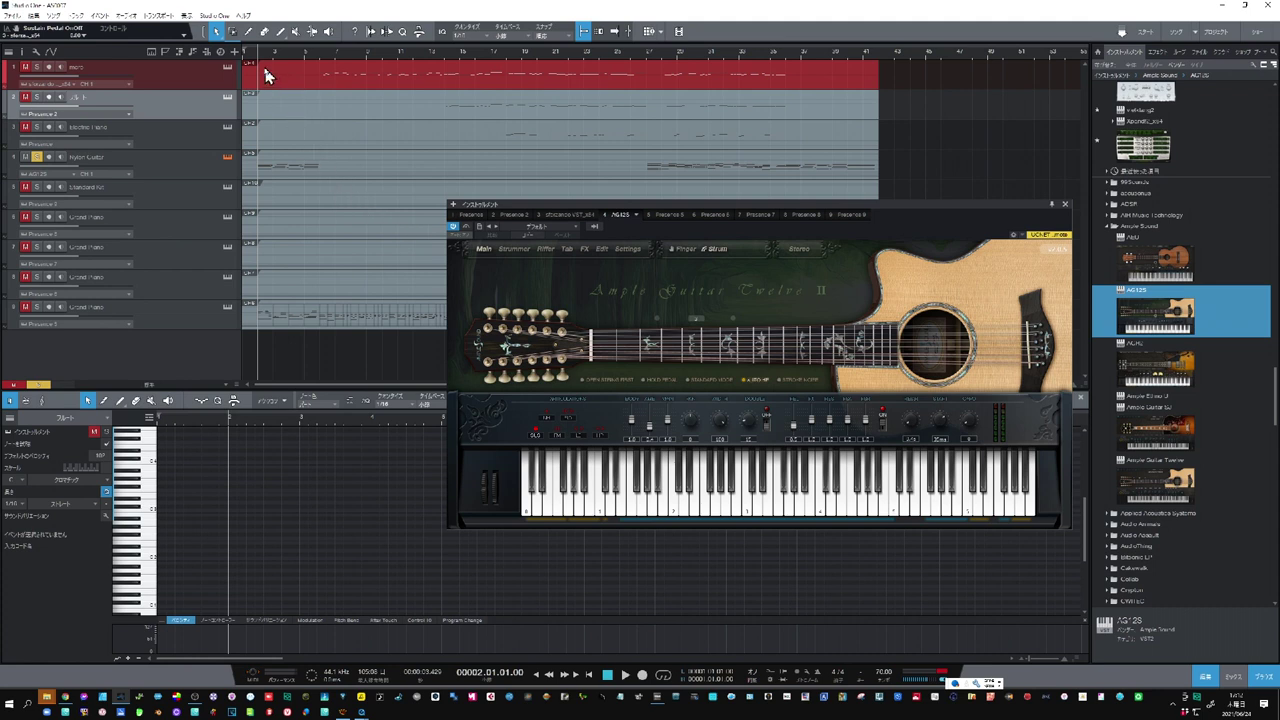
{"action": "key", "text": "space"}
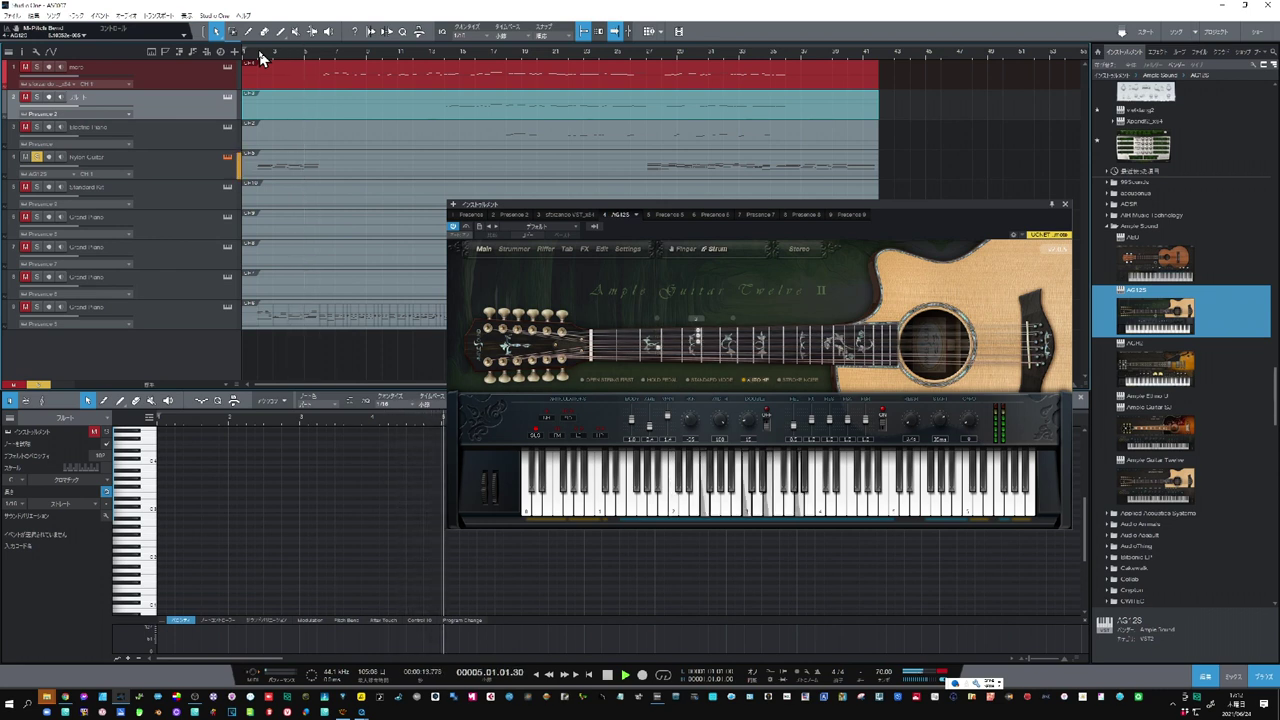
{"action": "key", "text": "space"}
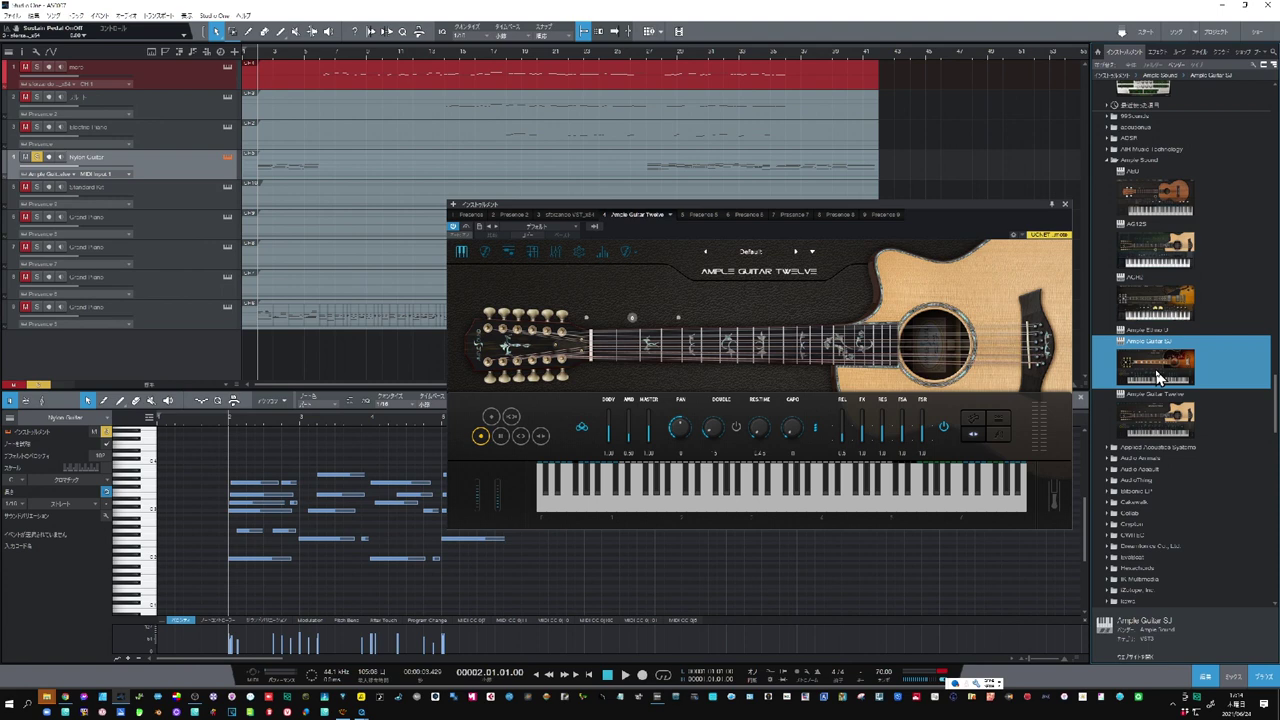
Replace the Nylon Guitar track's AG12S instrument with Ample Guitar SJ and listen to the track from bar 2
{"action": "left_click_drag", "start_coordinate": [1155, 377], "coordinate": [204, 164]}
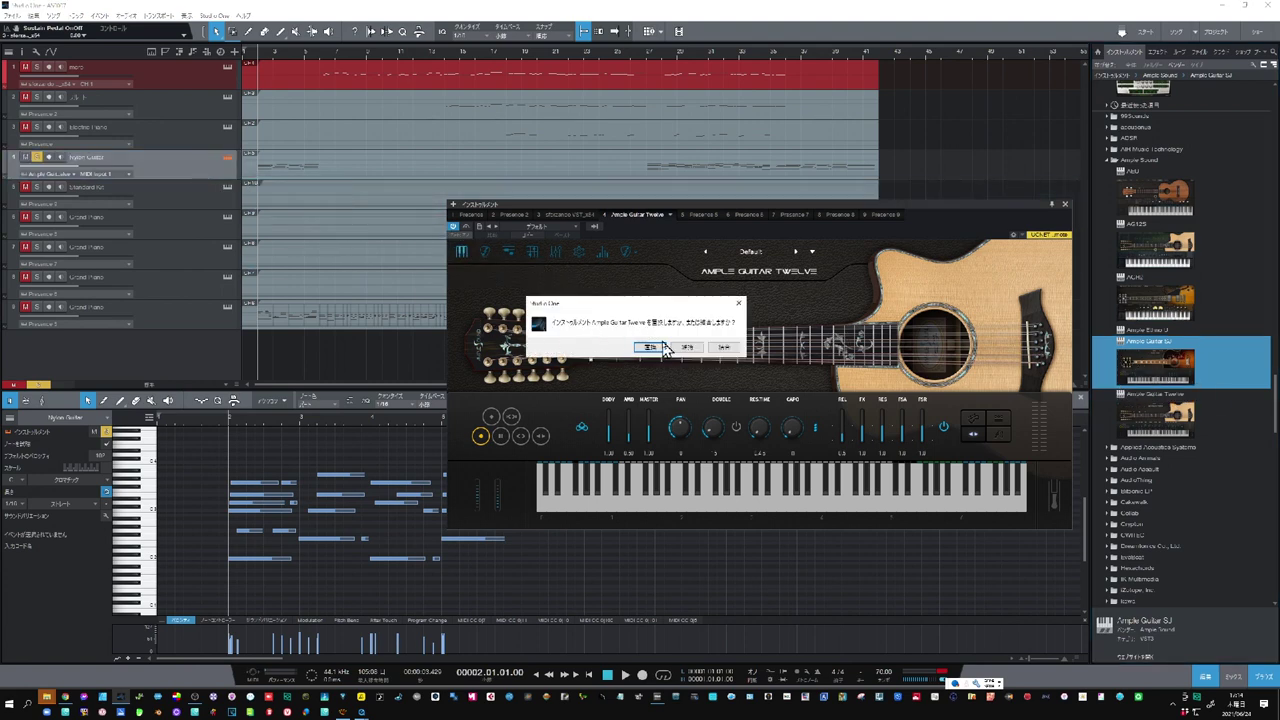
{"action": "left_click", "coordinate": [652, 348]}
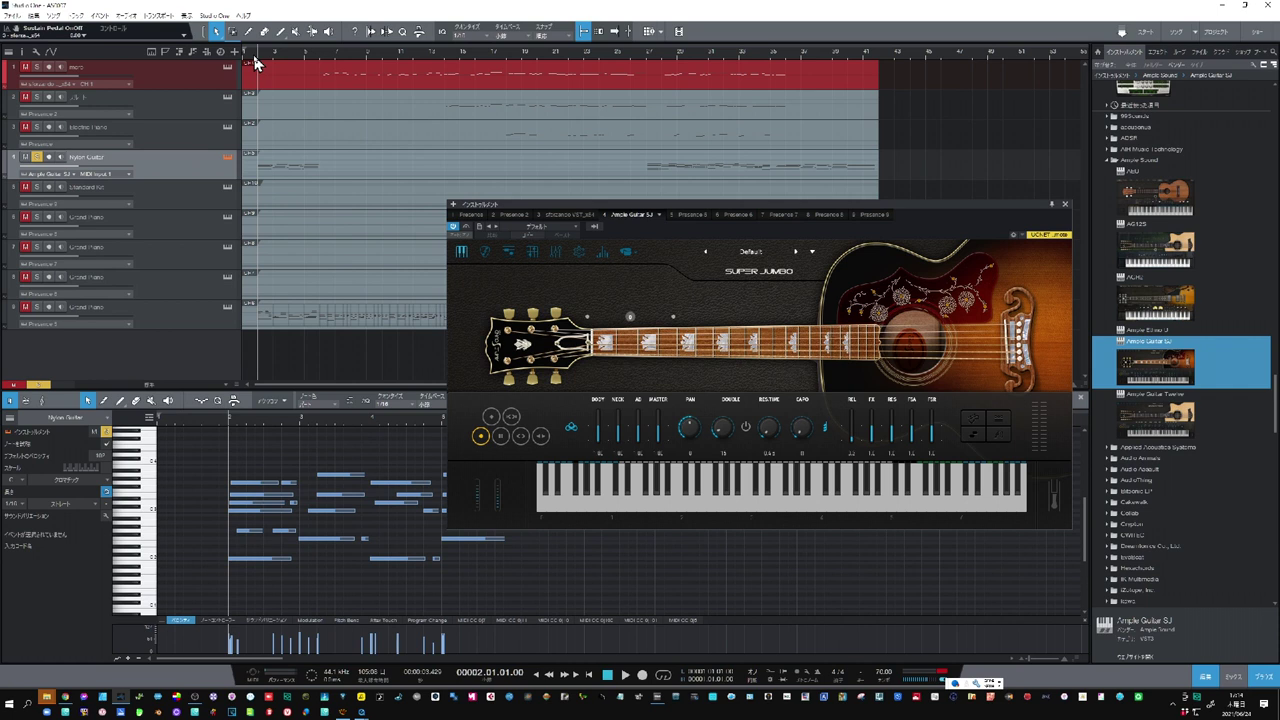
{"action": "key", "text": "space"}
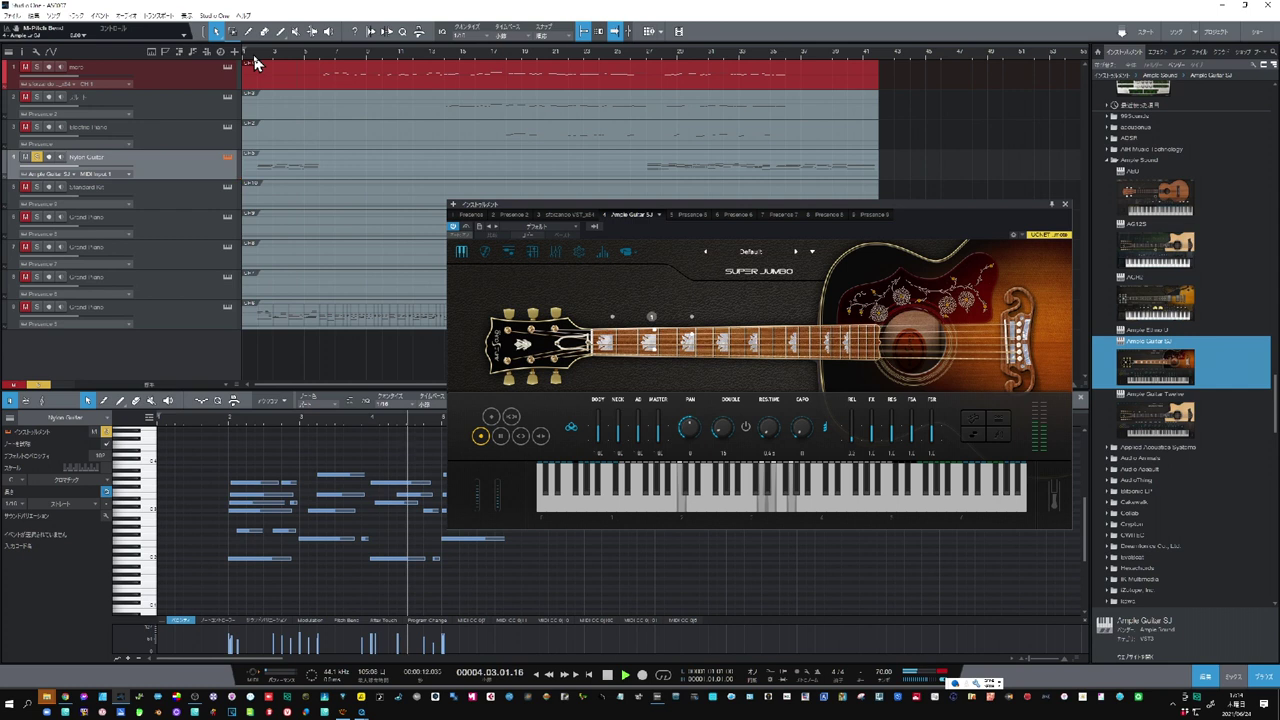
{"action": "key", "text": "space"}
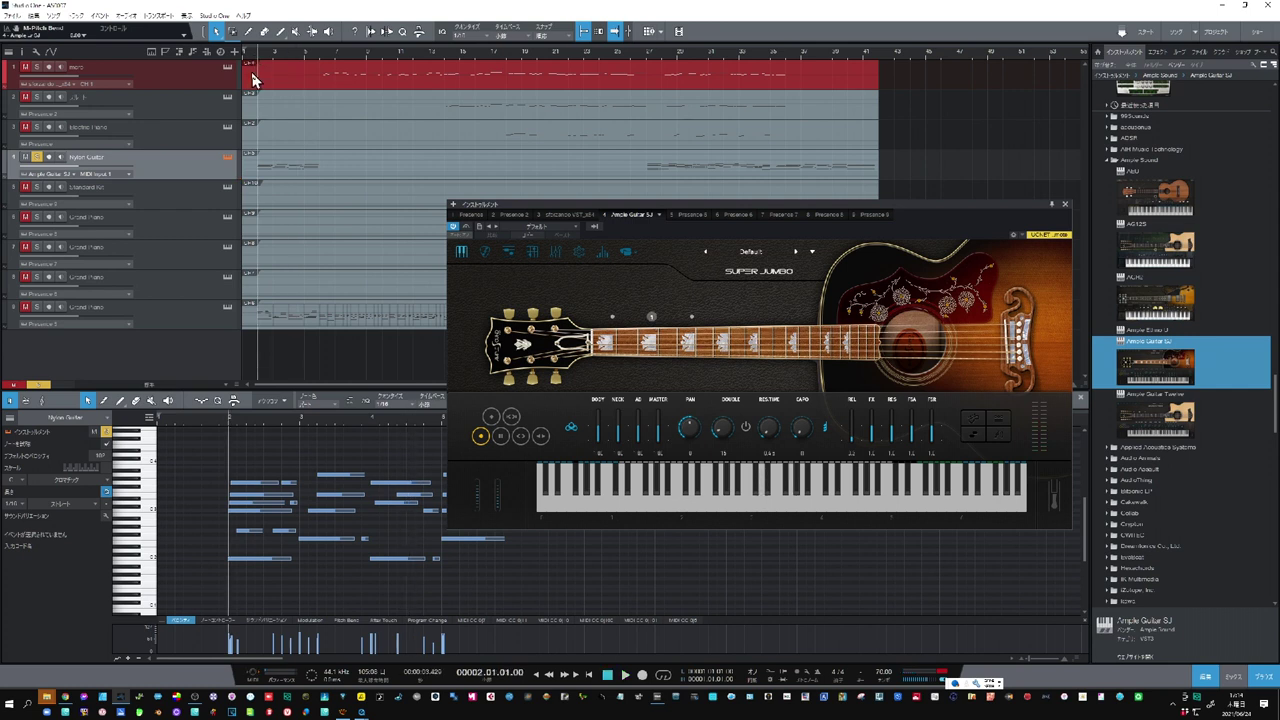
Check the Standard Kit track for notes in the editor and delete the track
{"action": "left_click", "coordinate": [195, 204]}
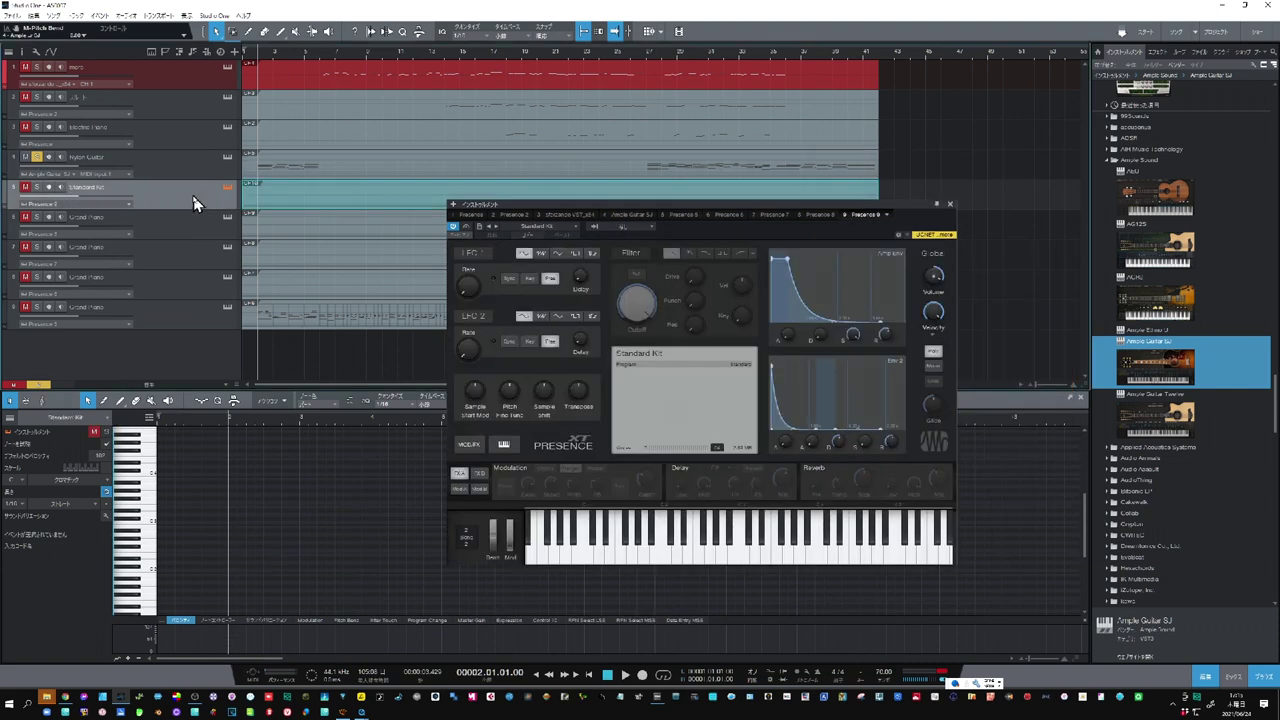
{"action": "left_click", "coordinate": [950, 205]}
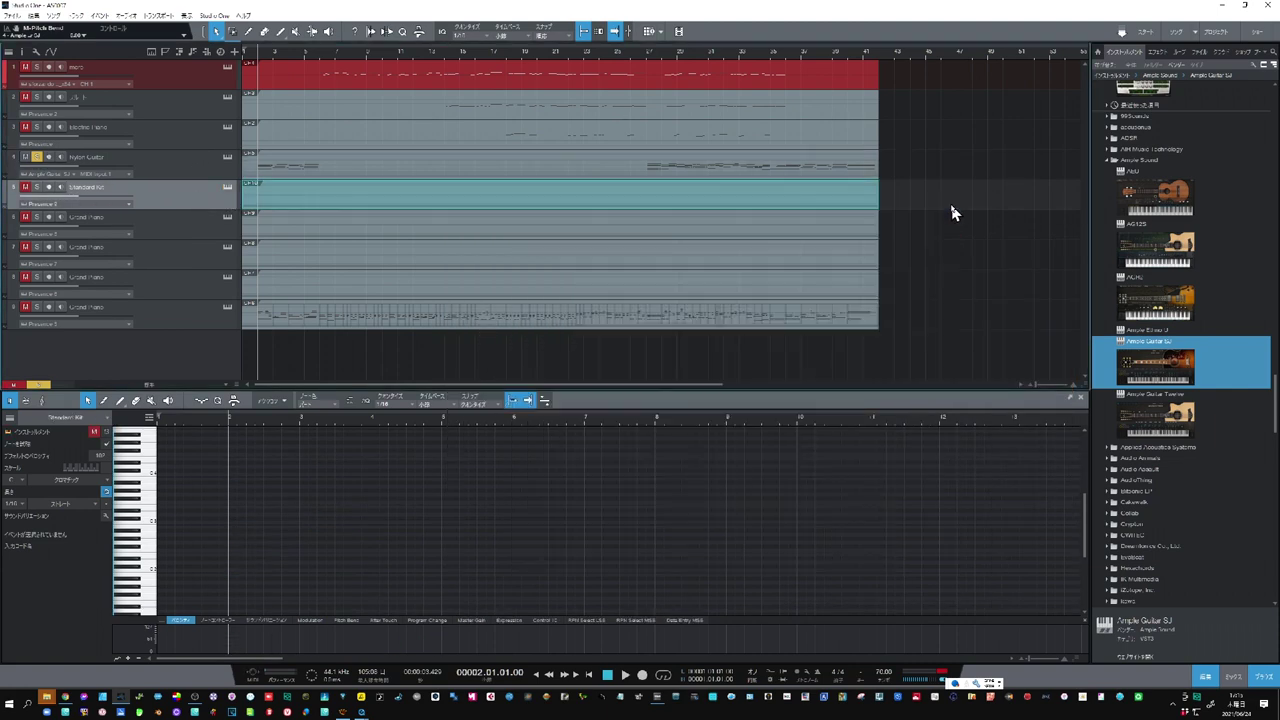
{"action": "double_click", "coordinate": [482, 205]}
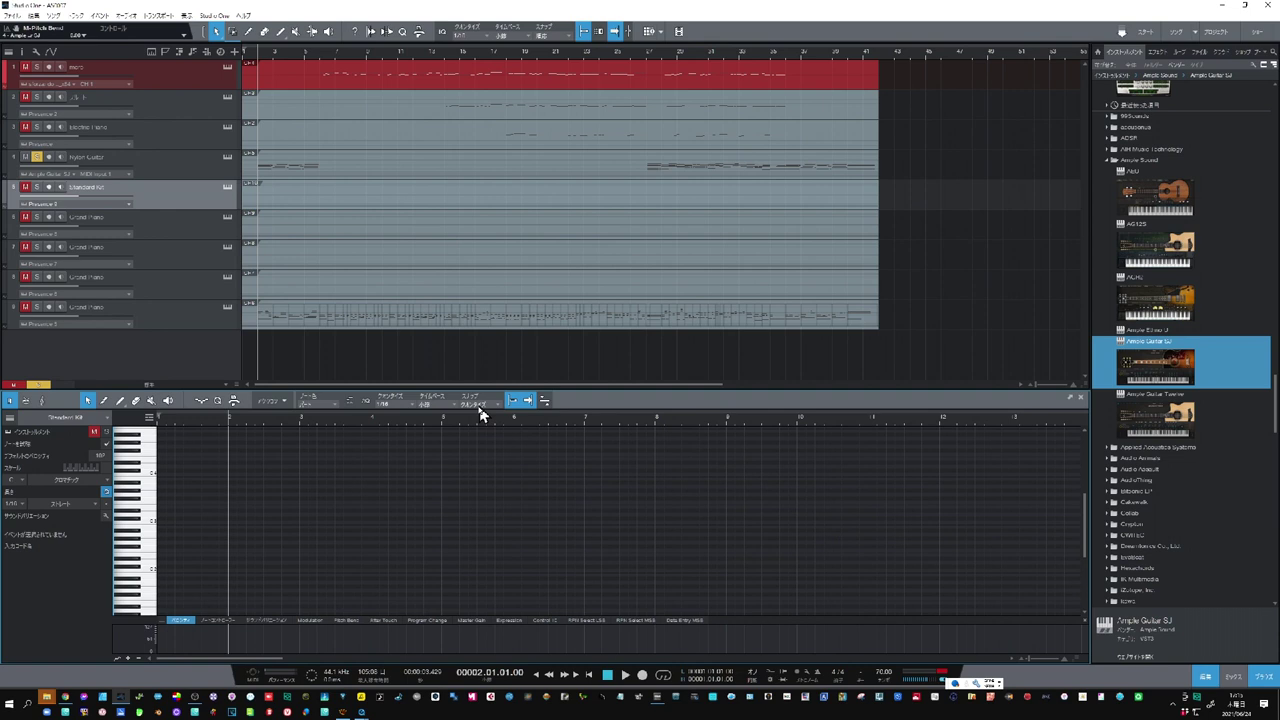
{"action": "left_click_drag", "start_coordinate": [476, 419], "coordinate": [477, 396]}
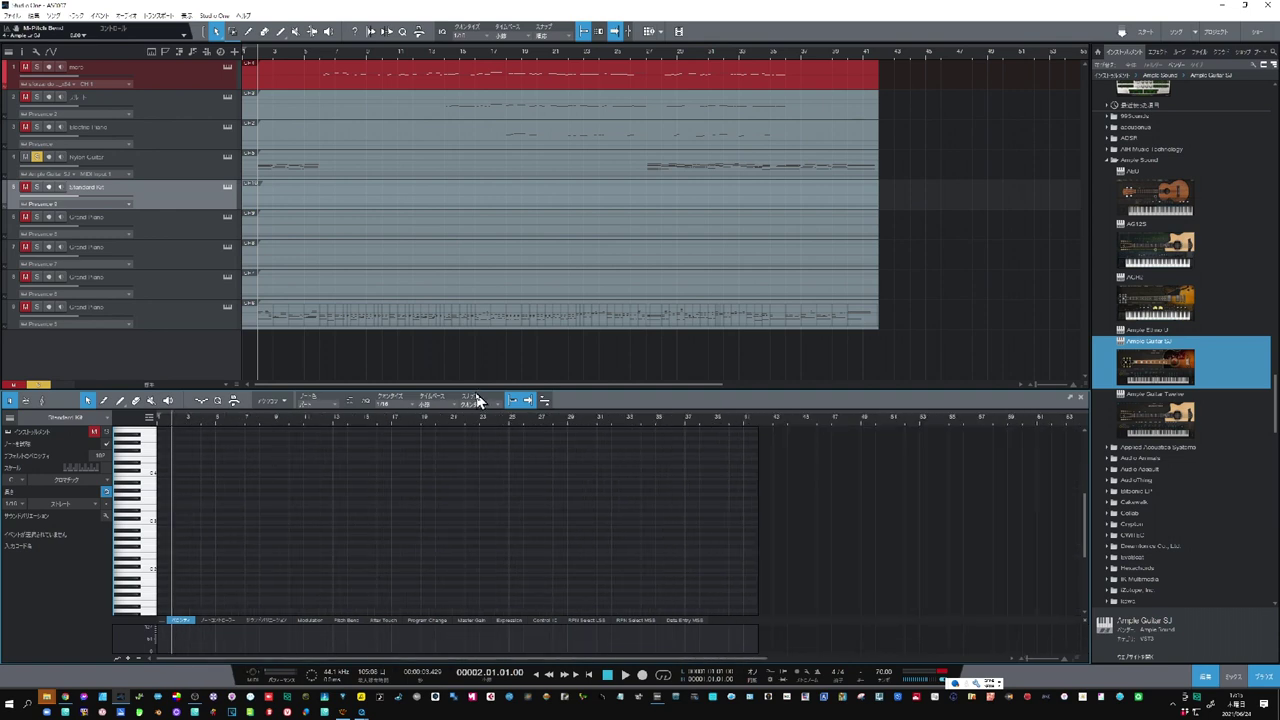
{"action": "right_click", "coordinate": [170, 197]}
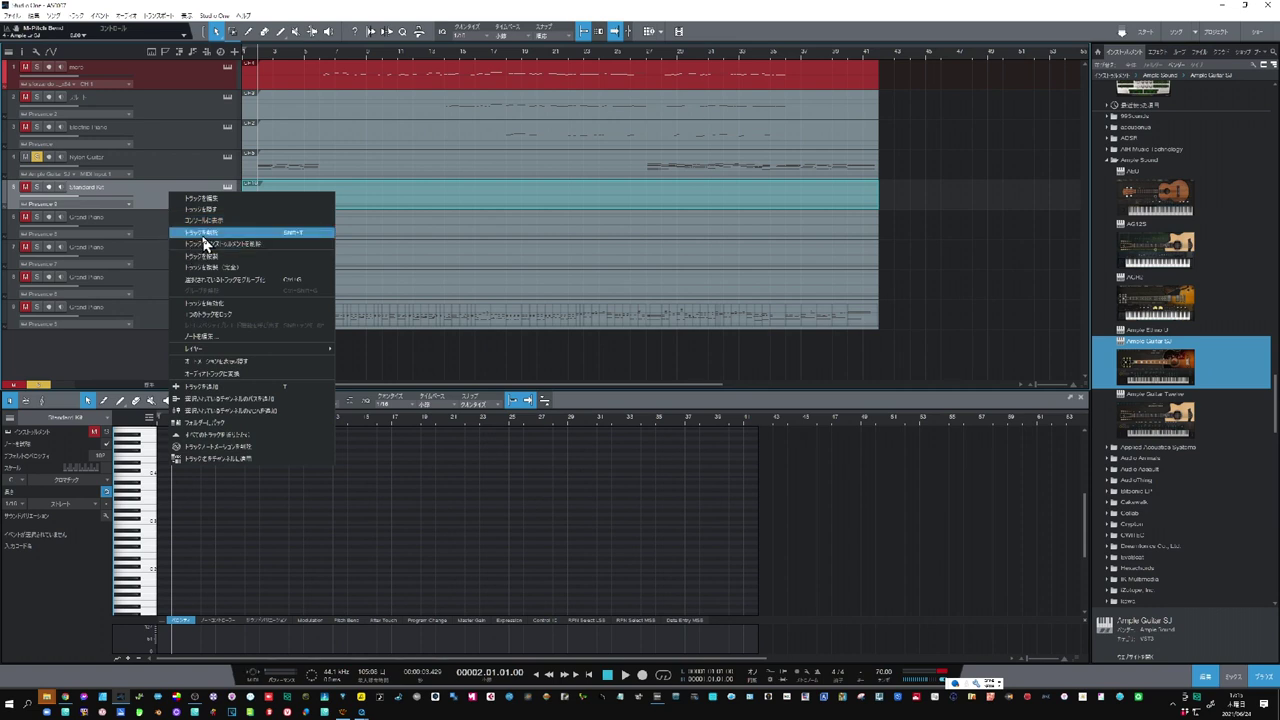
{"action": "left_click", "coordinate": [203, 235]}
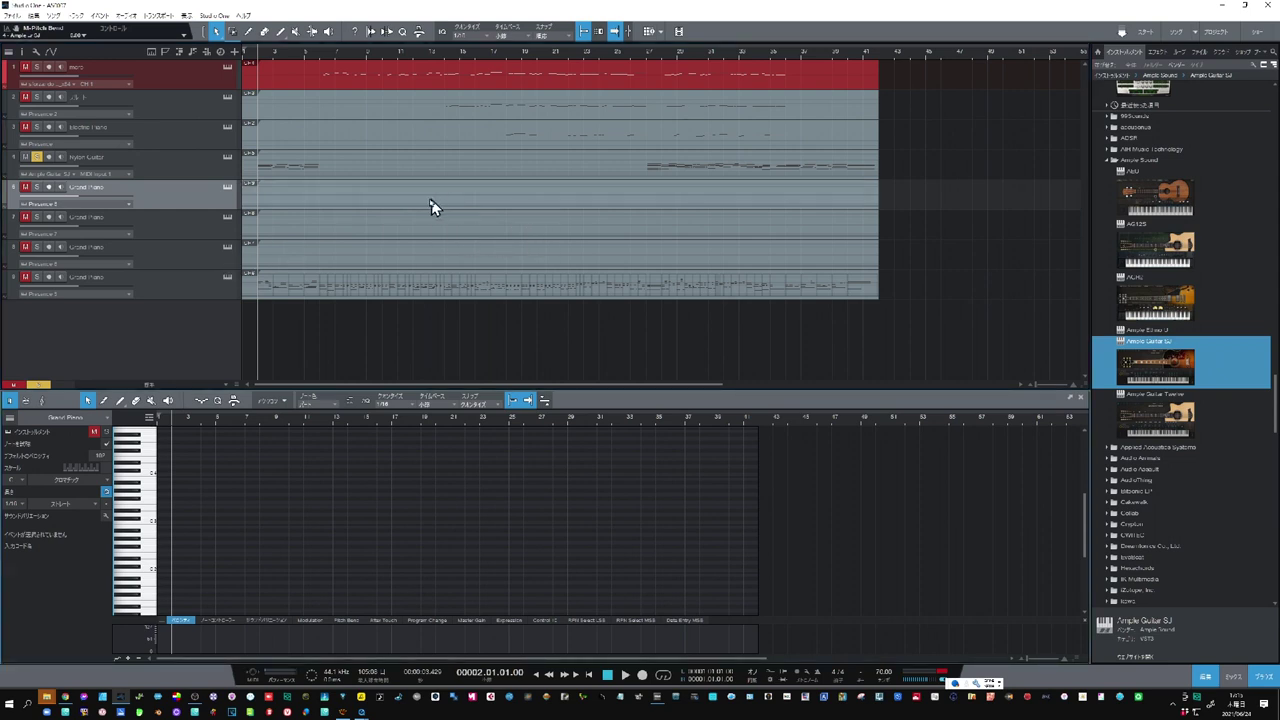
Delete the three empty Grand Piano tracks, keeping only the Grand Piano track that contains notes
{"action": "right_click", "coordinate": [194, 196]}
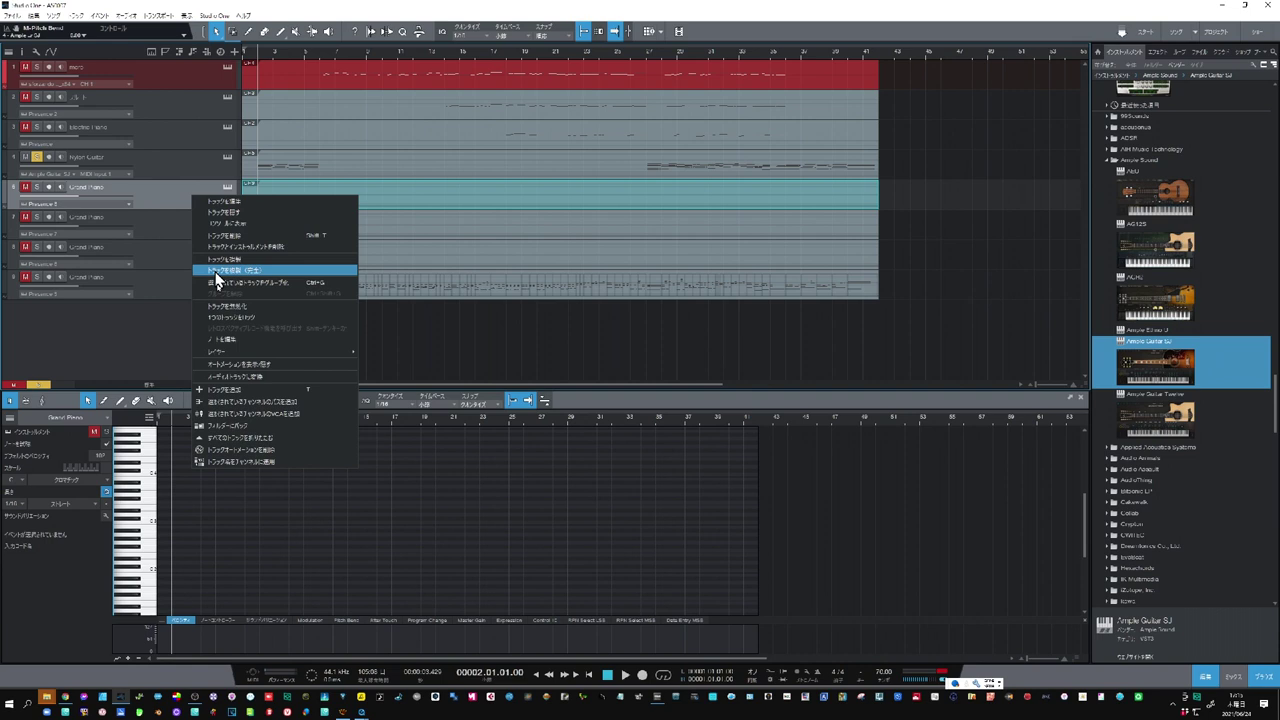
{"action": "left_click", "coordinate": [230, 340]}
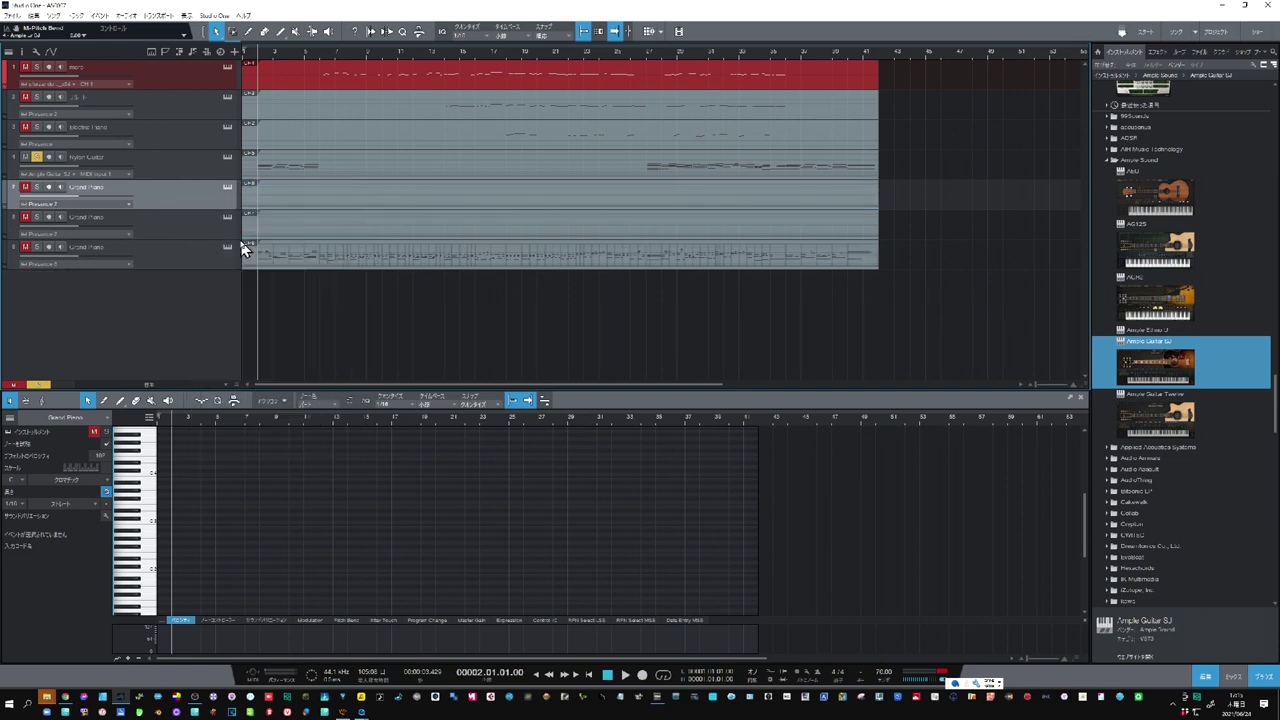
{"action": "key", "text": "Delete"}
{"action": "key", "text": "Delete"}
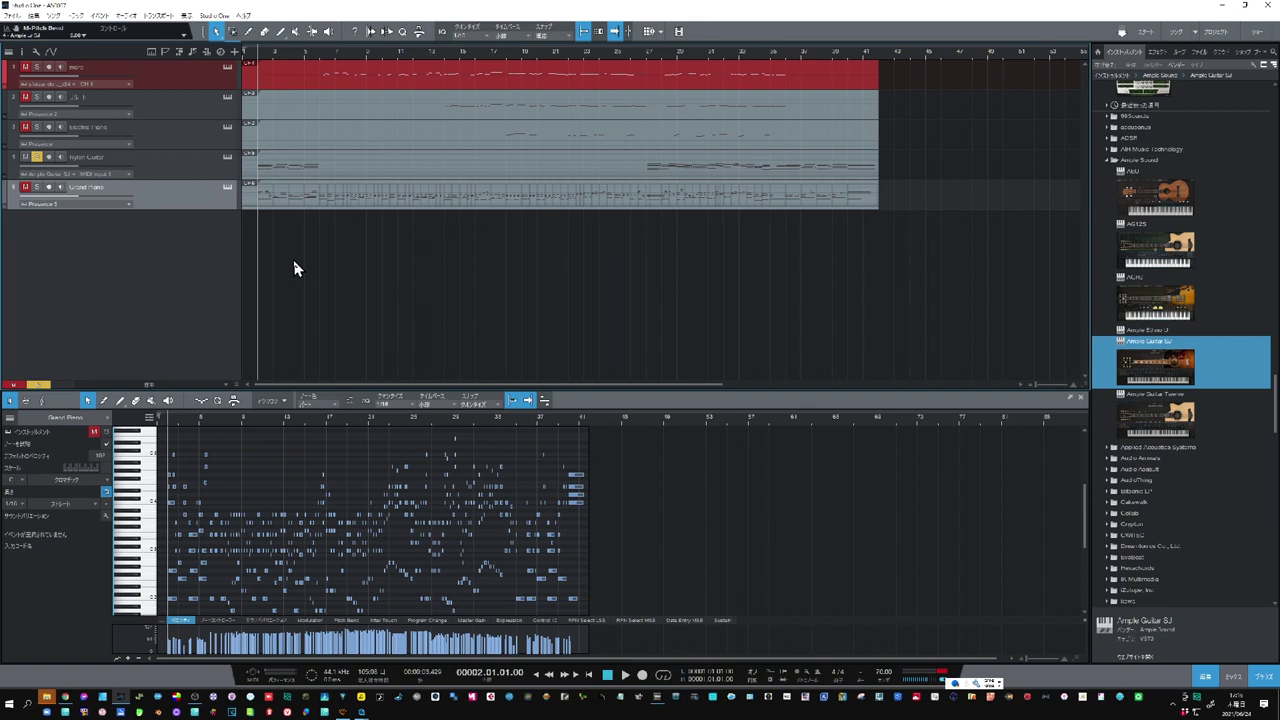
Solo the remaining Grand Piano track and listen to its standard sound from bar 2
{"action": "left_click", "coordinate": [35, 190]}
{"action": "key", "text": "space"}
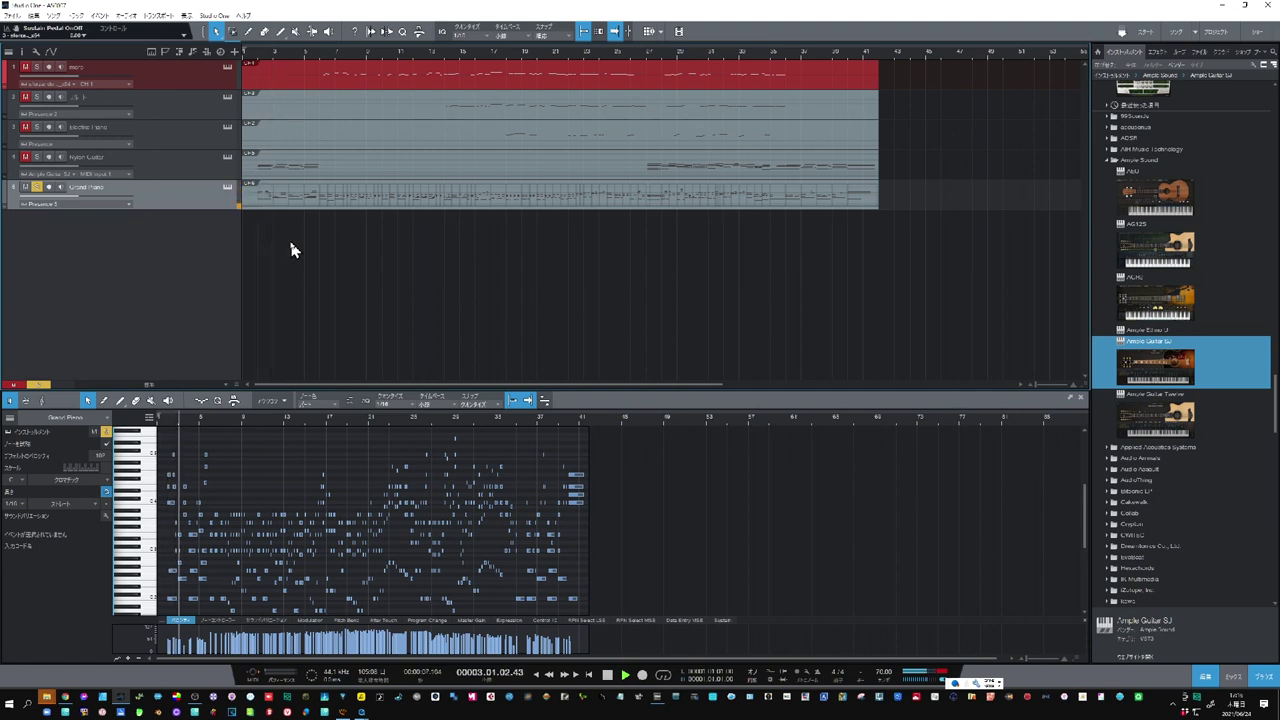
{"action": "key", "text": "space"}
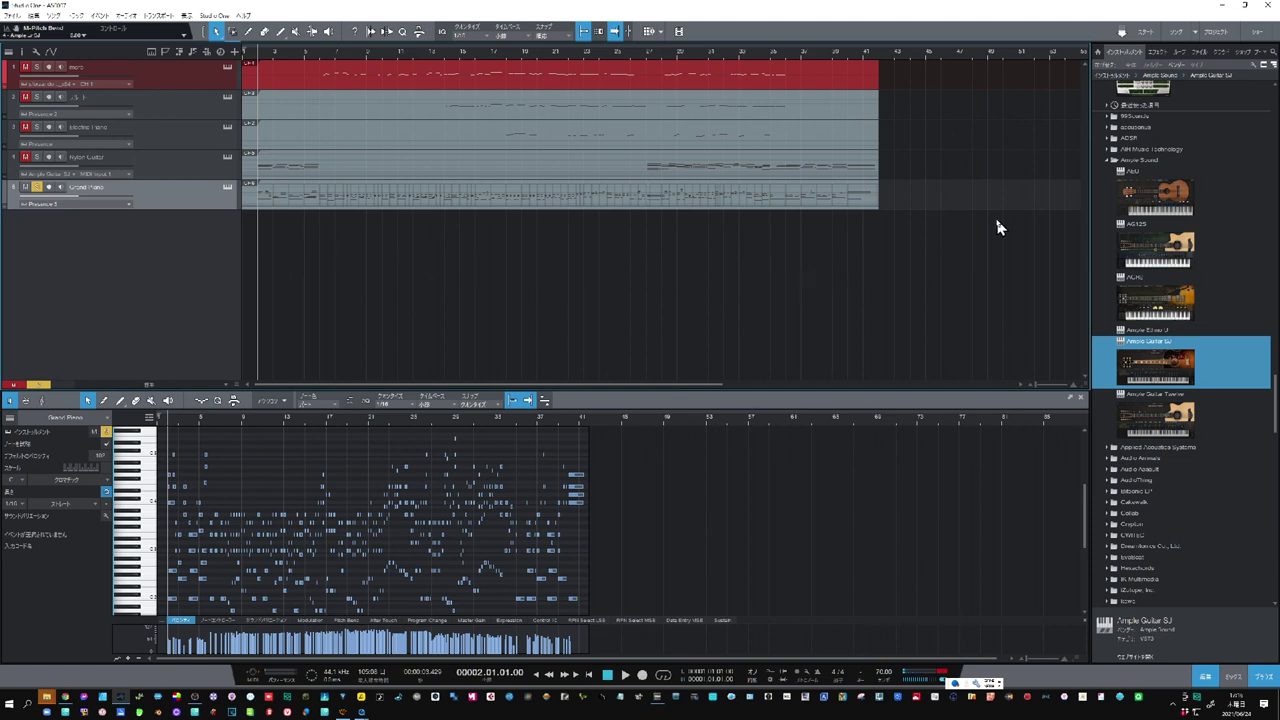
Replace the Grand Piano track's Presence instrument with EZkeys and load its Grand Piano library
{"action": "scroll", "coordinate": [1134, 222], "scroll_direction": "down", "scroll_amount": 5}
{"action": "scroll", "coordinate": [1196, 233], "scroll_direction": "up", "scroll_amount": 20}
{"action": "scroll", "coordinate": [1201, 233], "scroll_direction": "down", "scroll_amount": 4}
{"action": "scroll", "coordinate": [1190, 320], "scroll_direction": "down", "scroll_amount": 1}
{"action": "left_click_drag", "start_coordinate": [1158, 460], "coordinate": [217, 205]}
{"action": "left_click", "coordinate": [634, 349]}
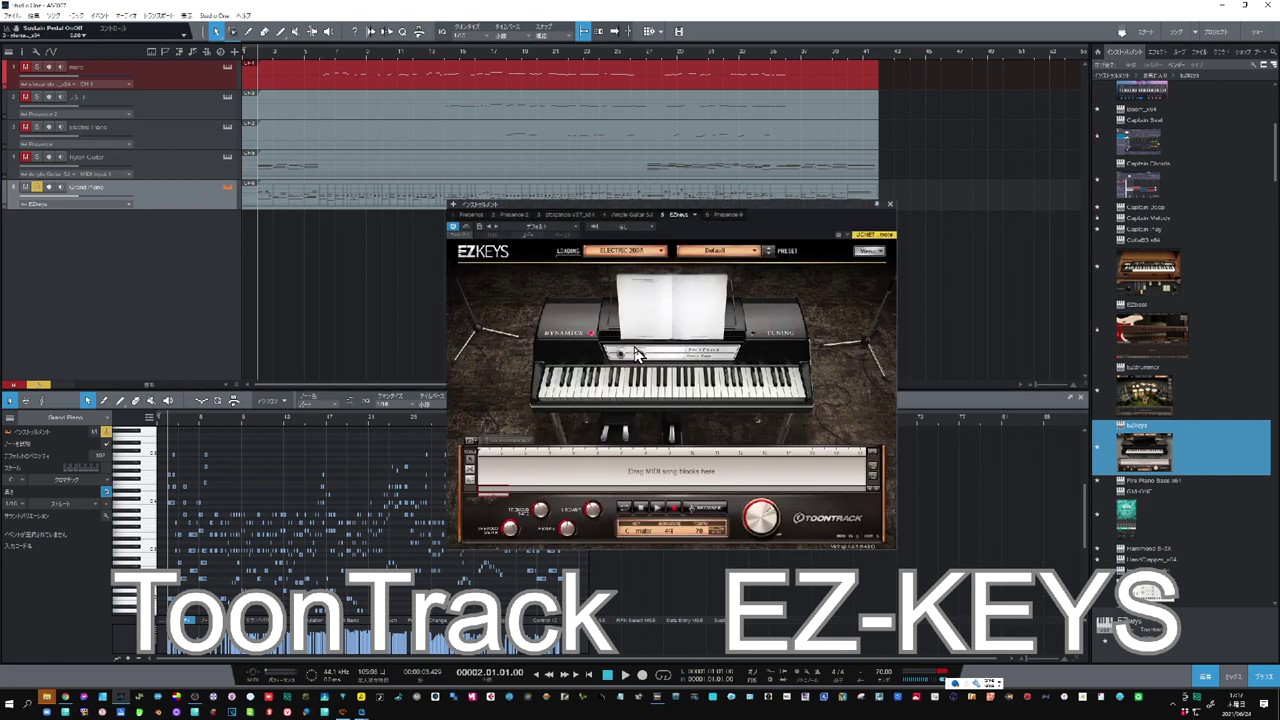
{"action": "left_click", "coordinate": [636, 252]}
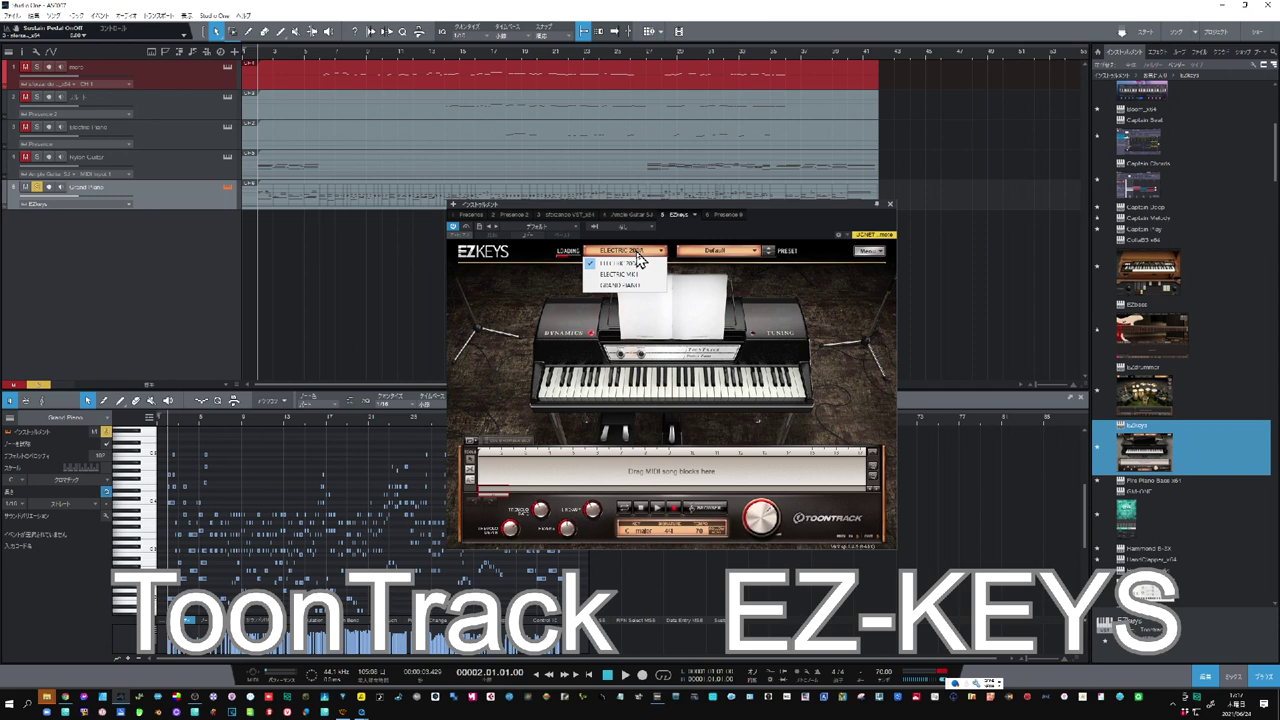
{"action": "left_click", "coordinate": [621, 287]}
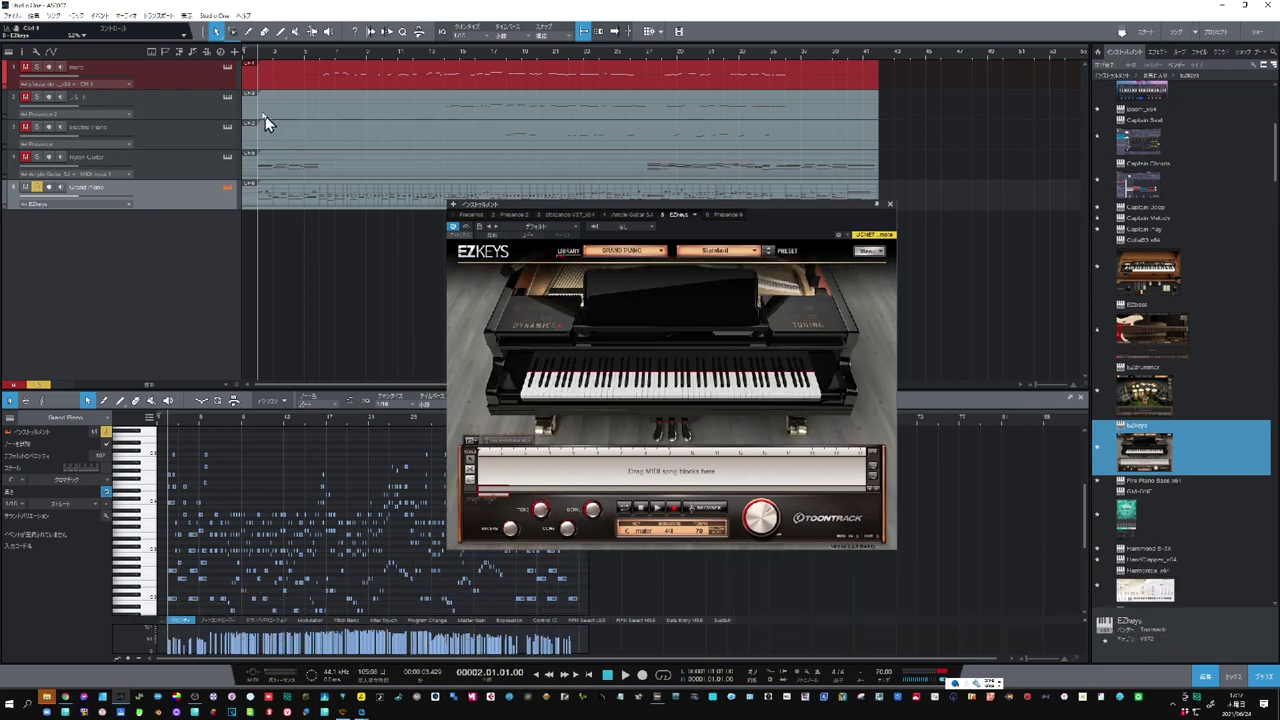
Audition the Grand Piano track from bar 1 beat 4 while turning up EZkeys' output volume, and close the instrument
{"action": "left_click", "coordinate": [256, 61]}
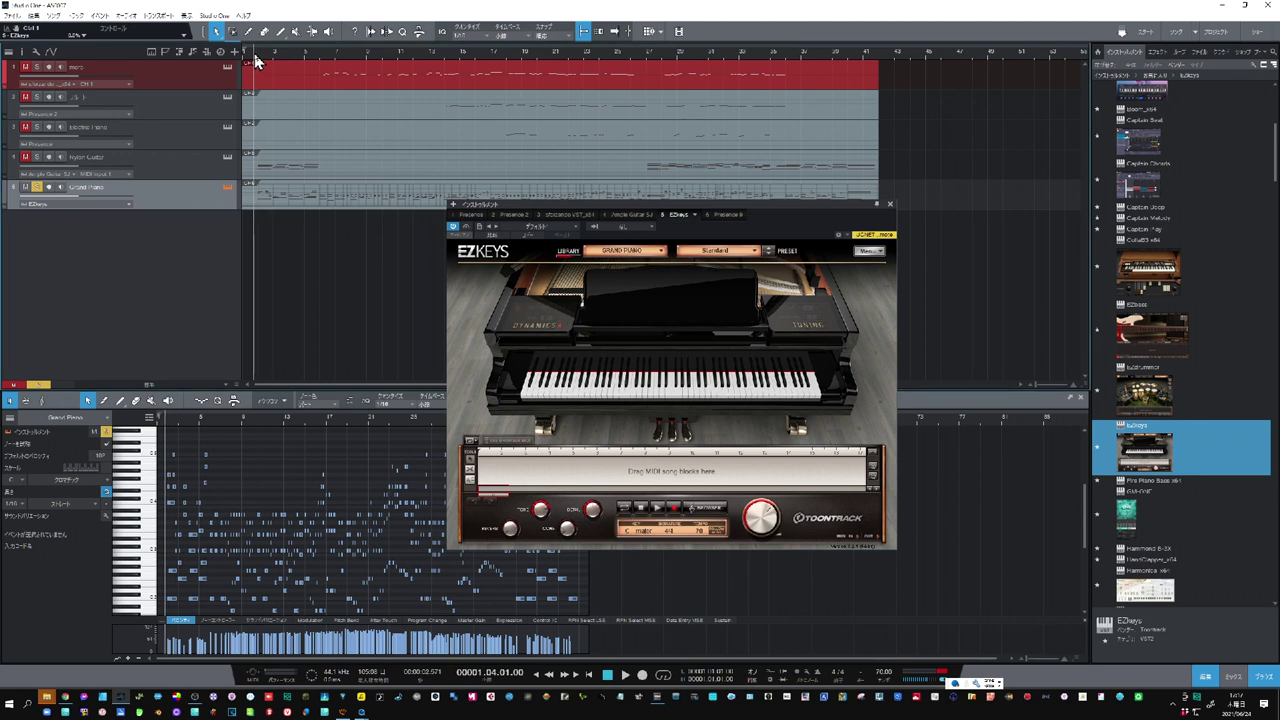
{"action": "key", "text": "space"}
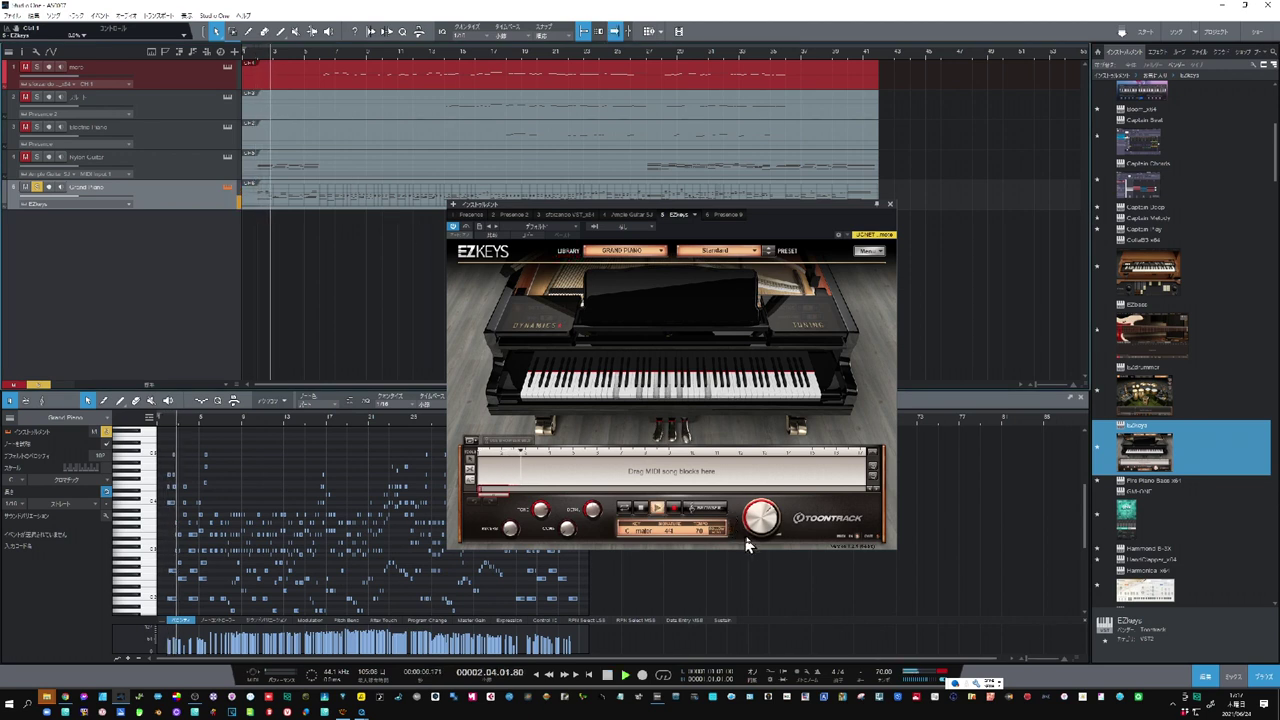
{"action": "left_click_drag", "start_coordinate": [765, 518], "coordinate": [768, 483]}
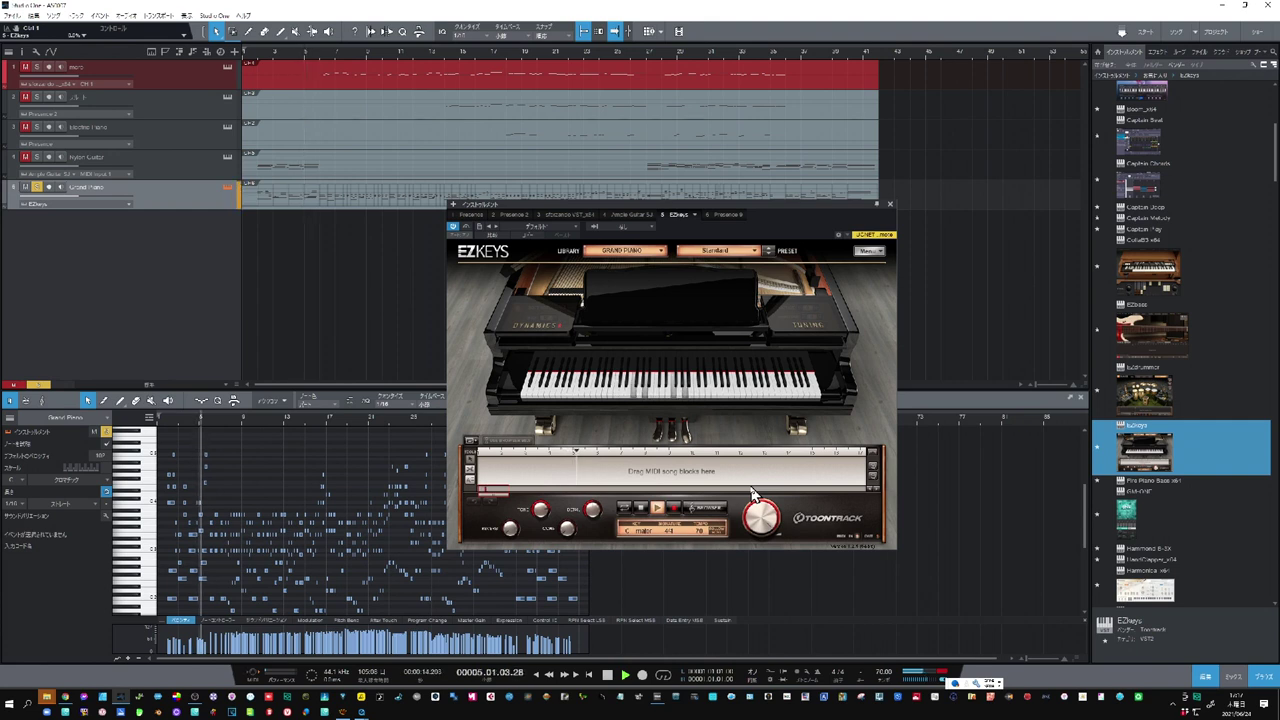
{"action": "key", "text": "space"}
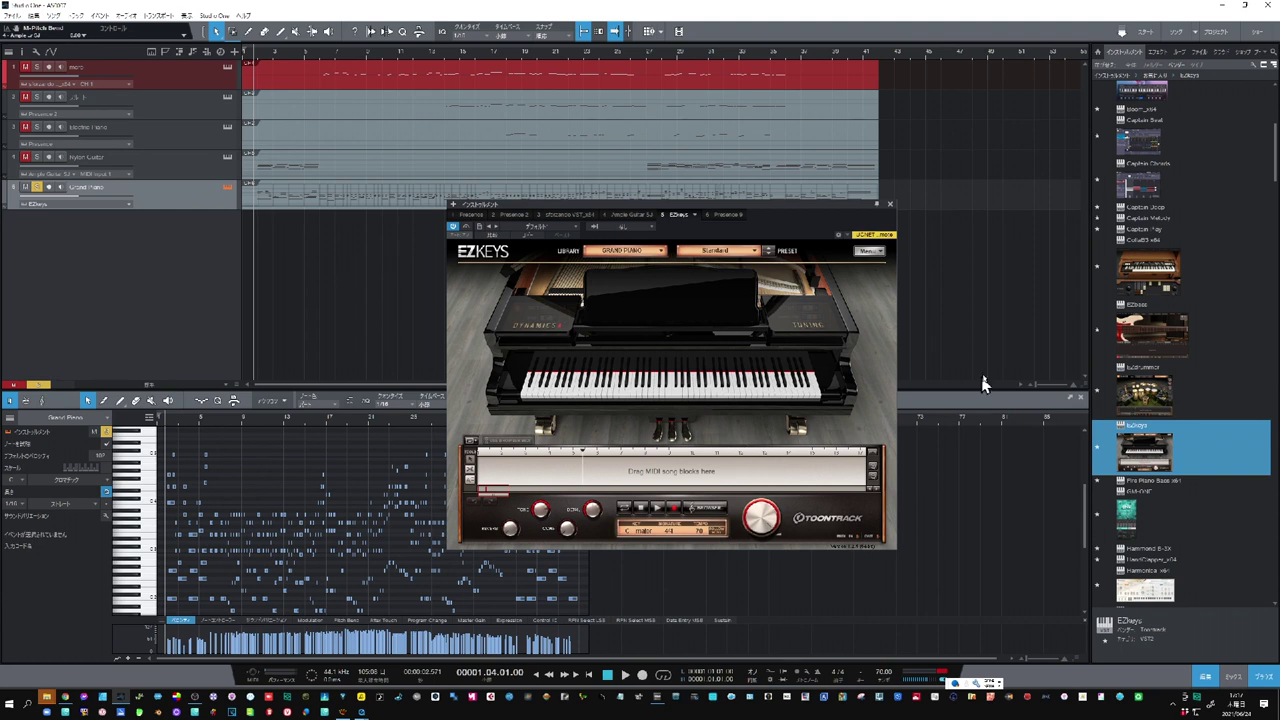
{"action": "left_click", "coordinate": [889, 206]}
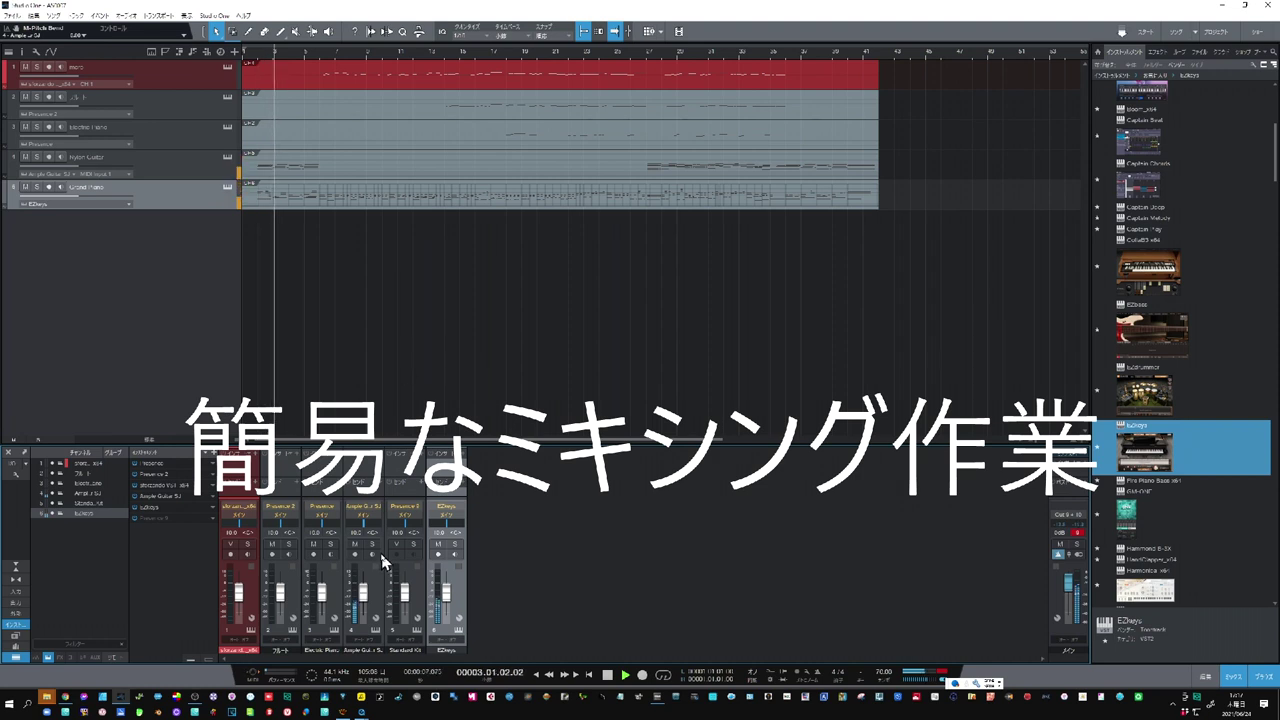
Raise the Ample Guitar SJ channel's level to -9.0 dB in the mixer during playback
{"action": "left_click", "coordinate": [365, 594]}
{"action": "left_click_drag", "start_coordinate": [365, 591], "coordinate": [365, 590]}
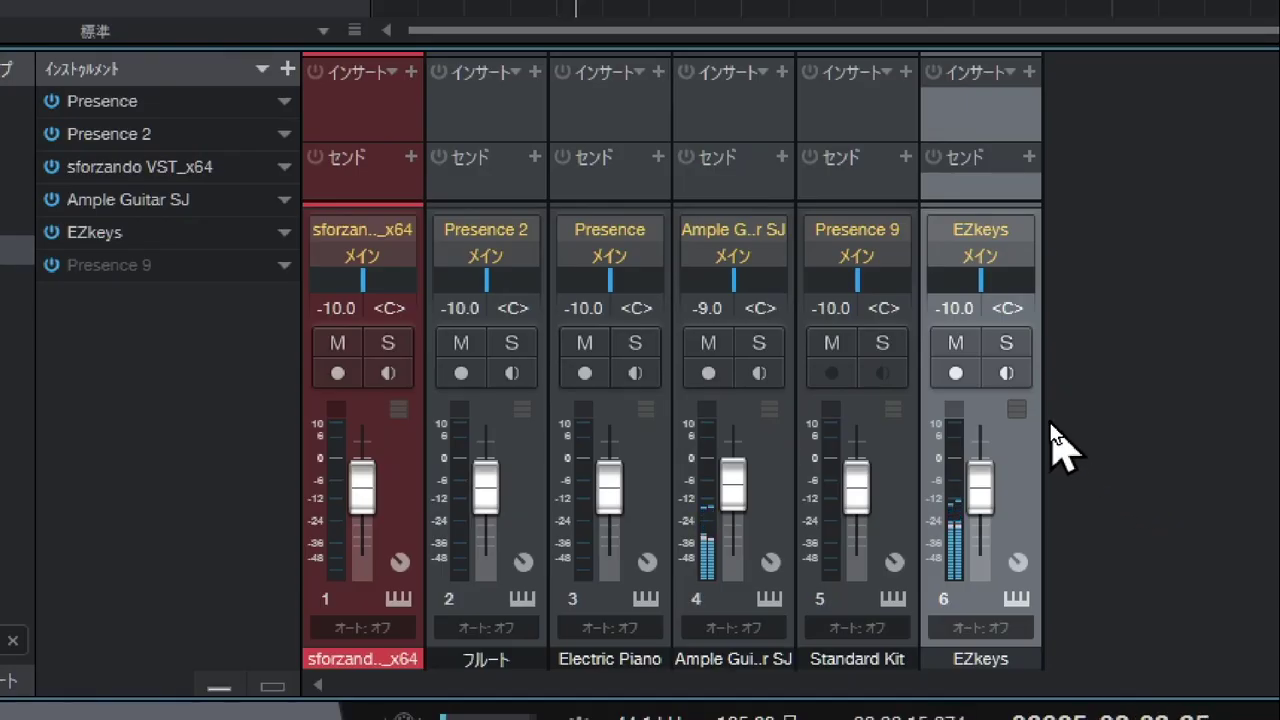
Solo the EZkeys and sforzando channels and raise the sforzando channel's level to +2.3 dB
{"action": "left_click", "coordinate": [1006, 343]}
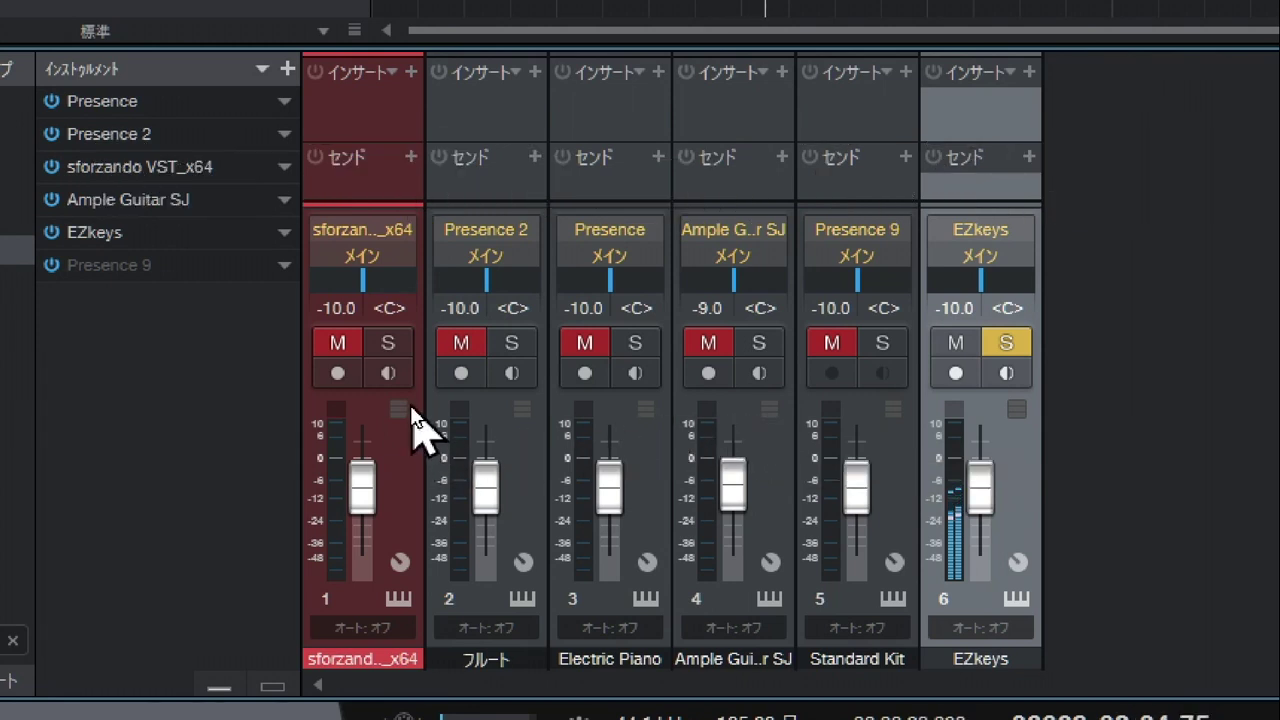
{"action": "left_click", "coordinate": [390, 343]}
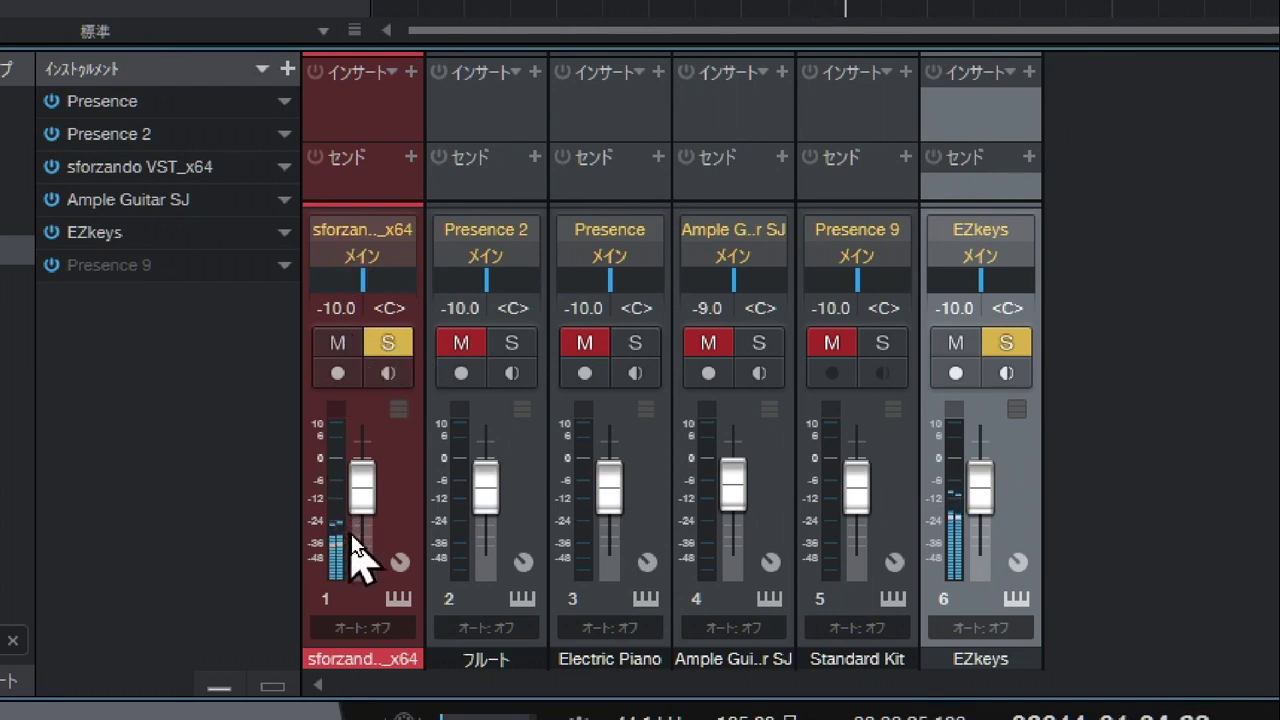
{"action": "left_click_drag", "start_coordinate": [369, 509], "coordinate": [369, 466]}
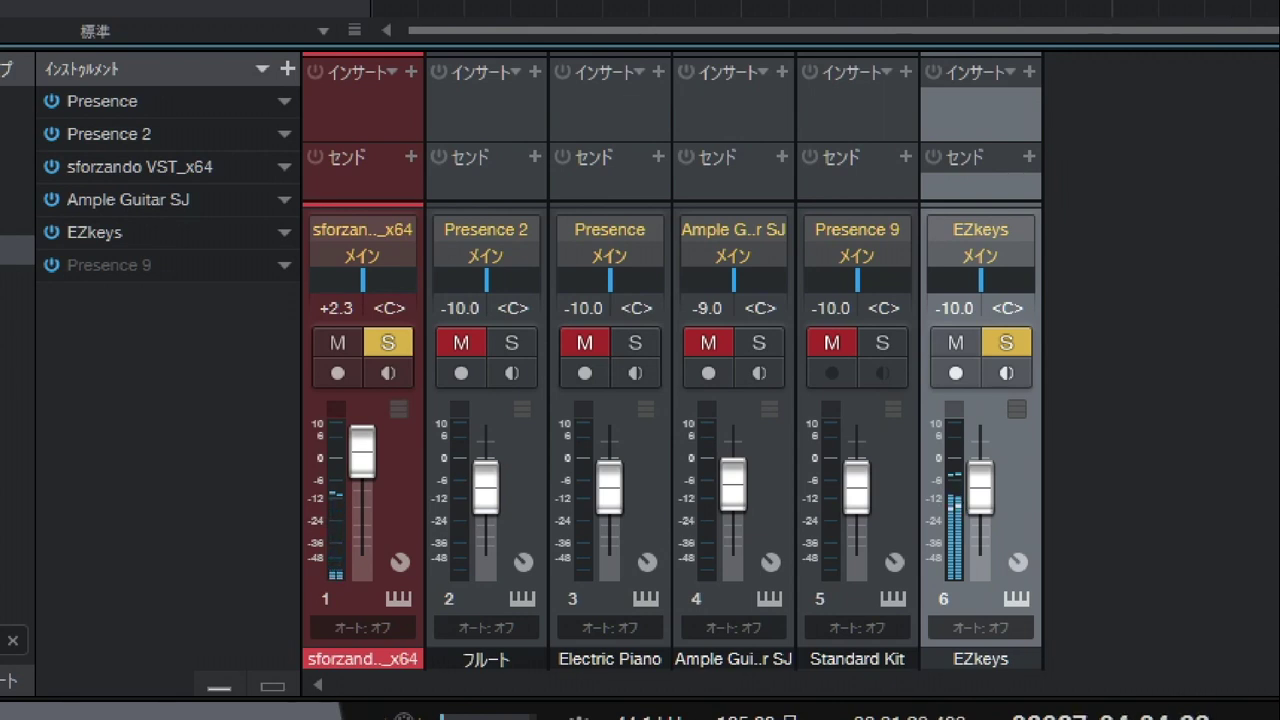
Add the Ample Guitar SJ channel to the soloed channels and raise its level to -2.9 dB
{"action": "left_click", "coordinate": [759, 343]}
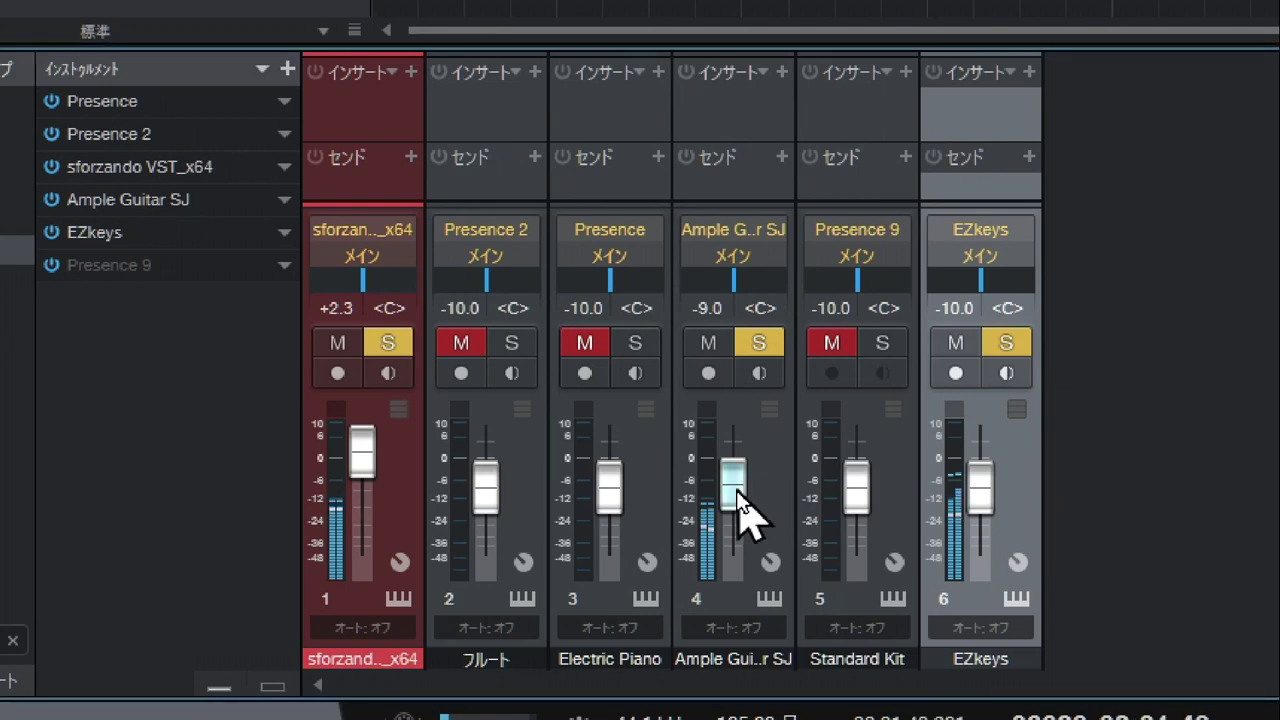
{"action": "left_click_drag", "start_coordinate": [737, 491], "coordinate": [737, 480]}
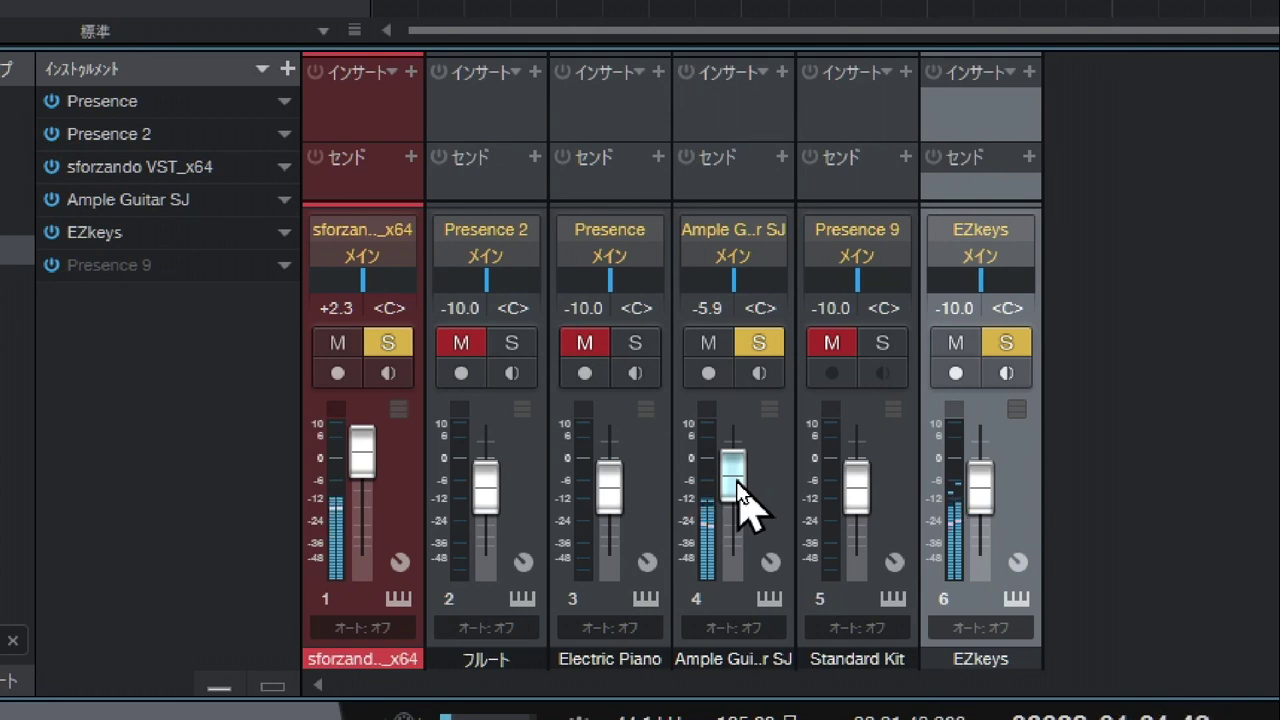
{"action": "left_click_drag", "start_coordinate": [737, 486], "coordinate": [737, 480]}
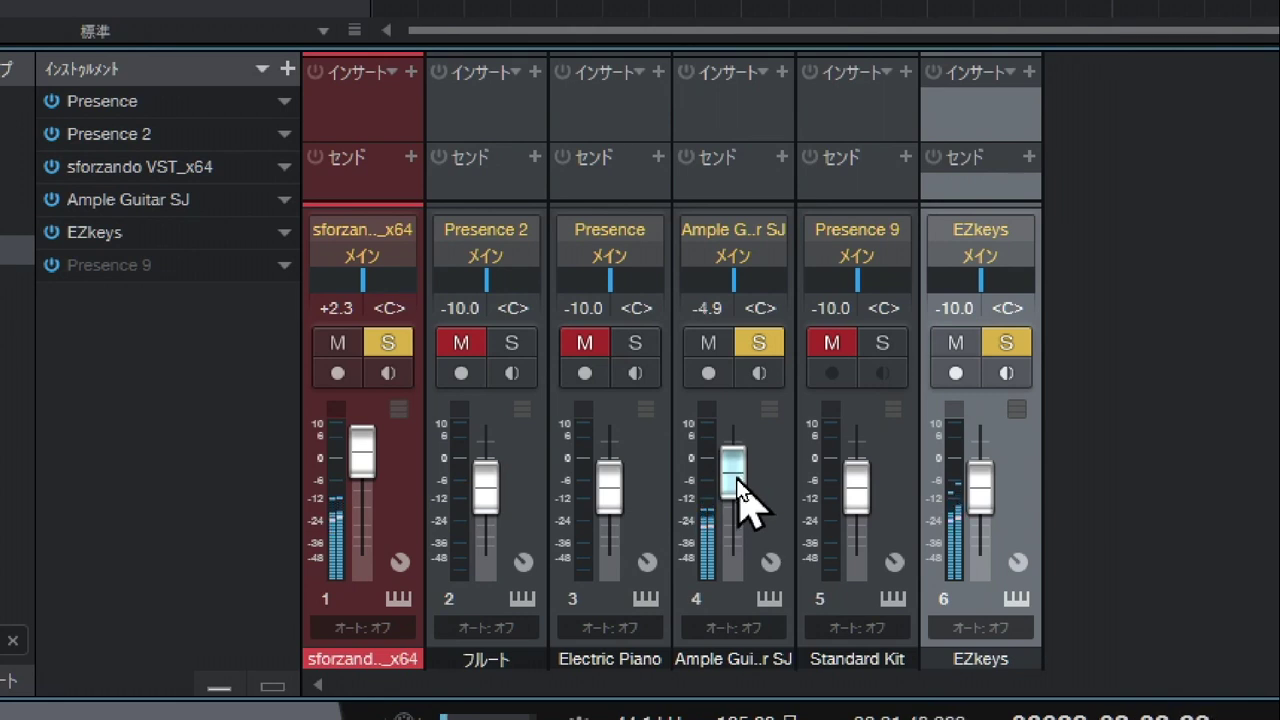
{"action": "left_click_drag", "start_coordinate": [737, 481], "coordinate": [737, 479]}
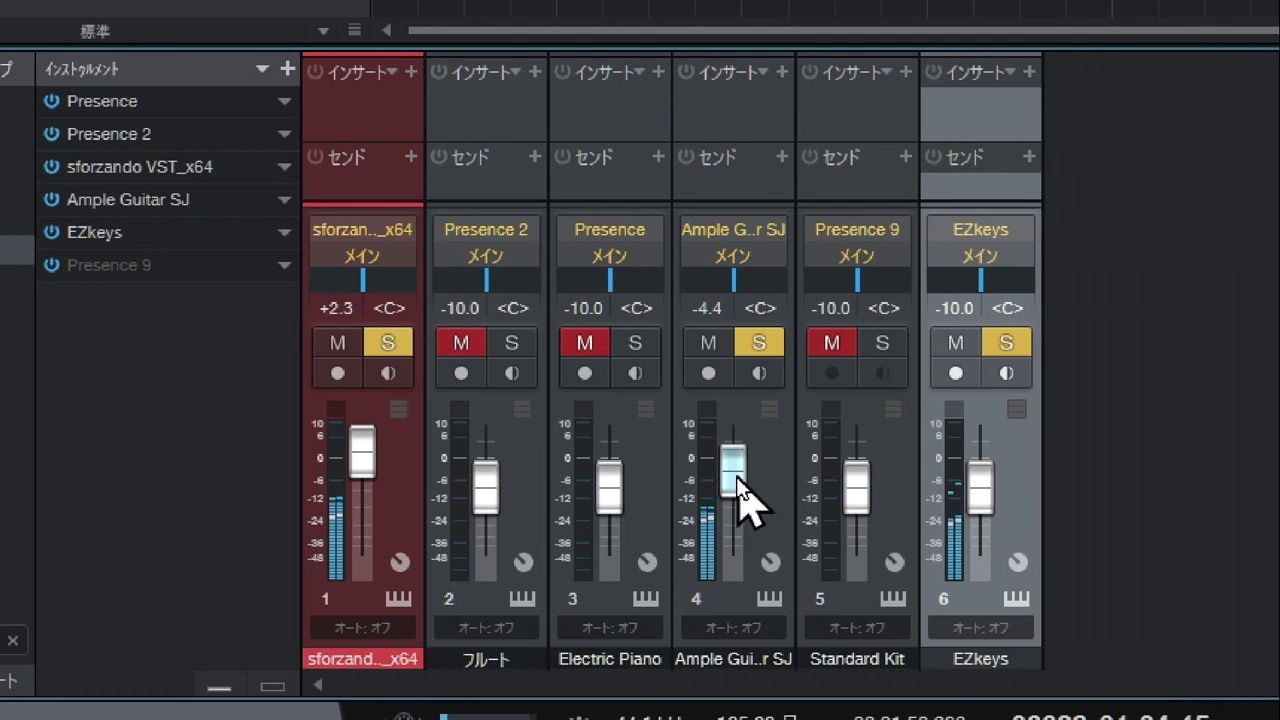
{"action": "left_click_drag", "start_coordinate": [738, 480], "coordinate": [738, 477]}
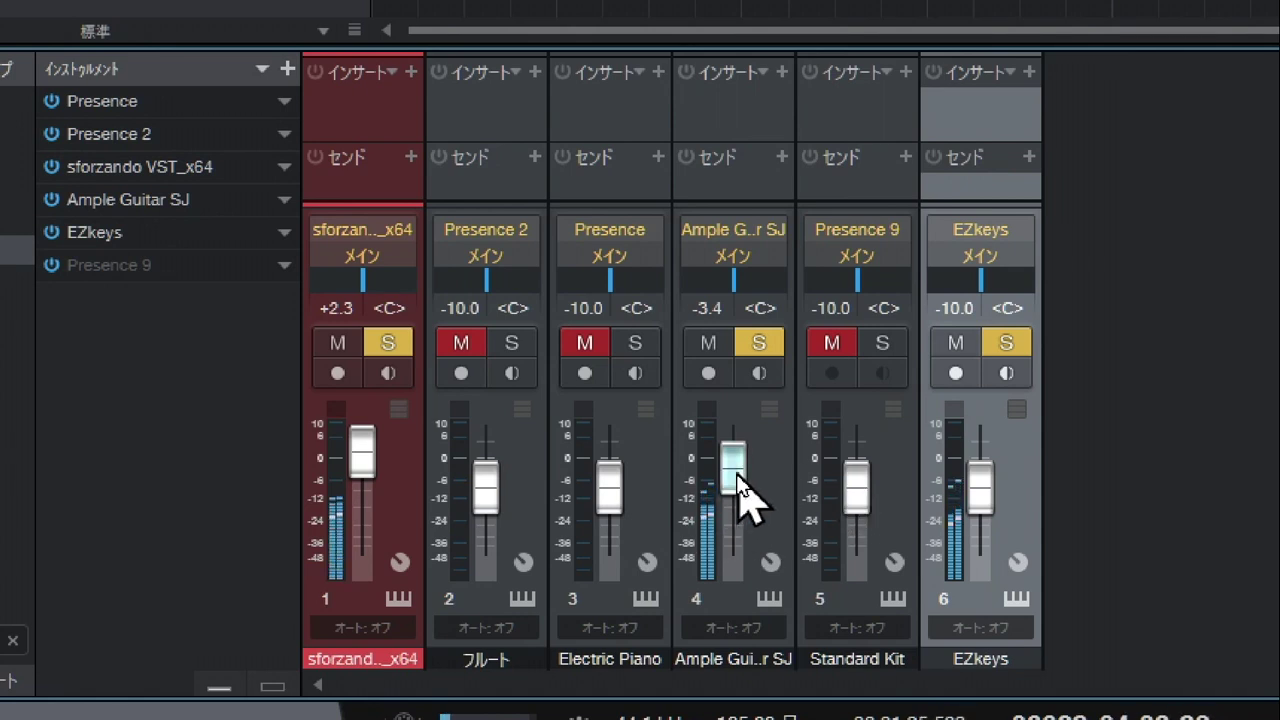
{"action": "left_click_drag", "start_coordinate": [738, 473], "coordinate": [740, 470]}
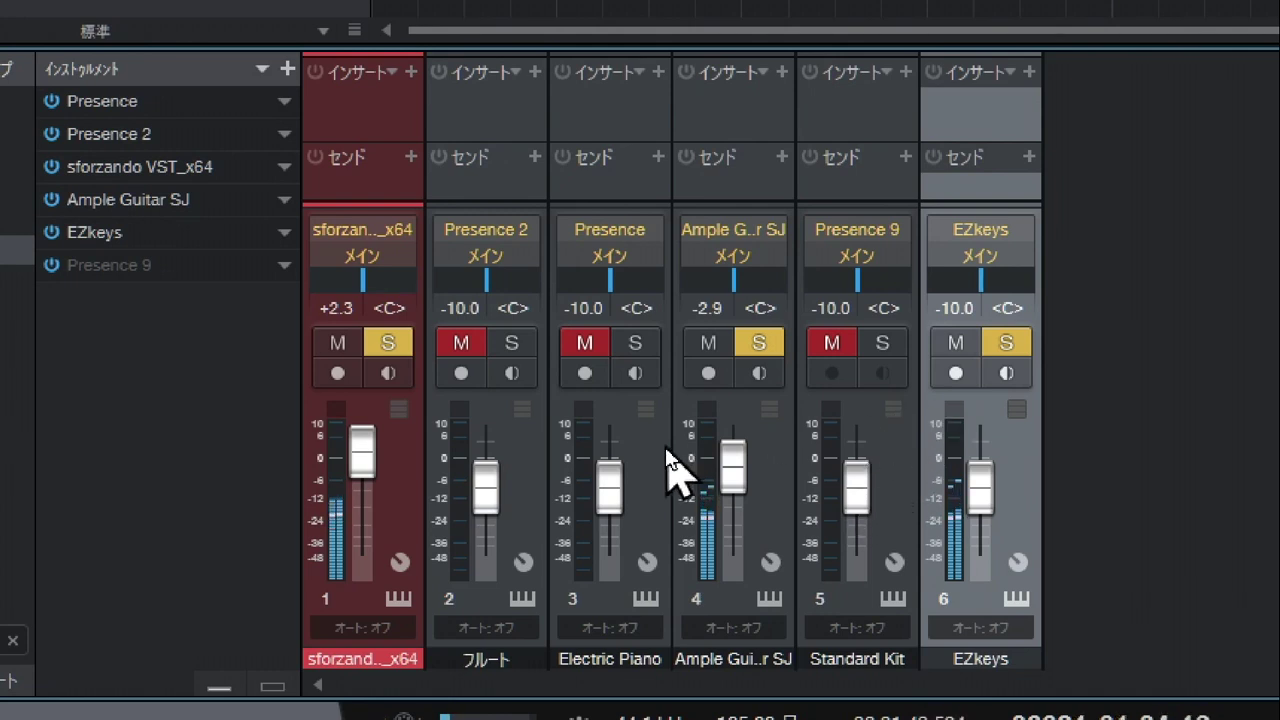
Add the Electric Piano channel to the soloed channels and raise its level to +1.3 dB
{"action": "left_click", "coordinate": [627, 336]}
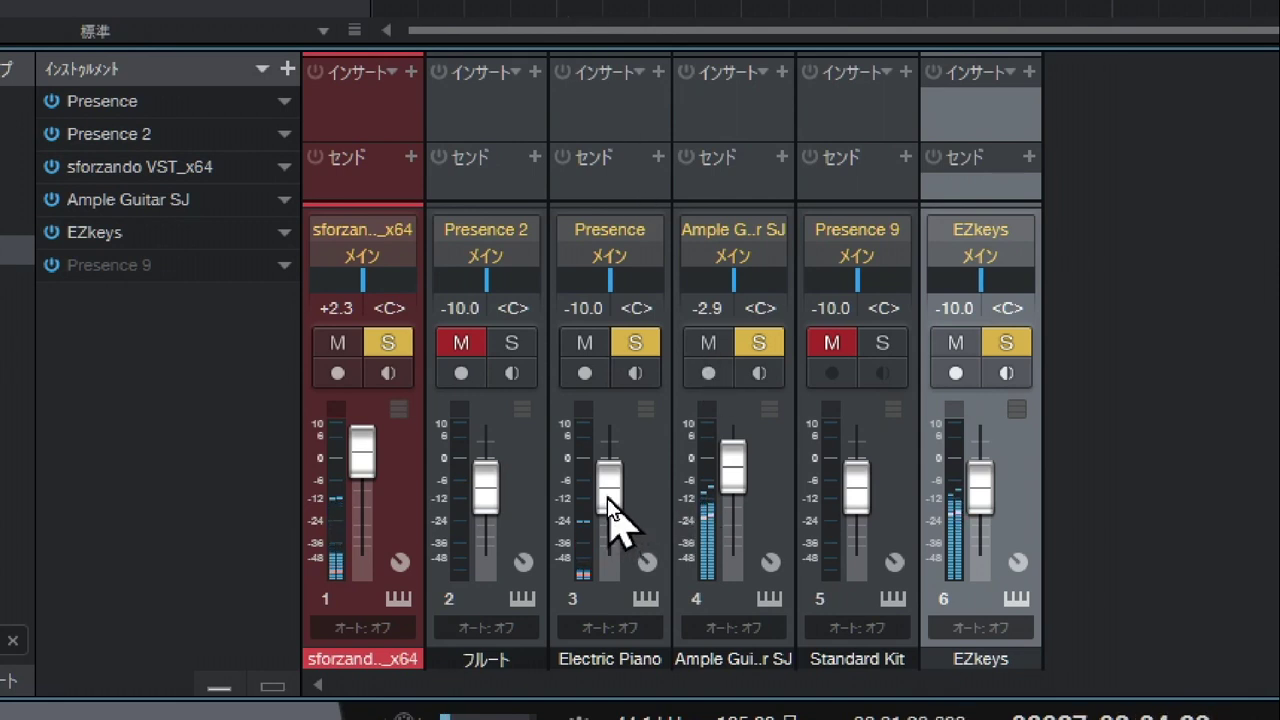
{"action": "left_click_drag", "start_coordinate": [607, 505], "coordinate": [608, 466]}
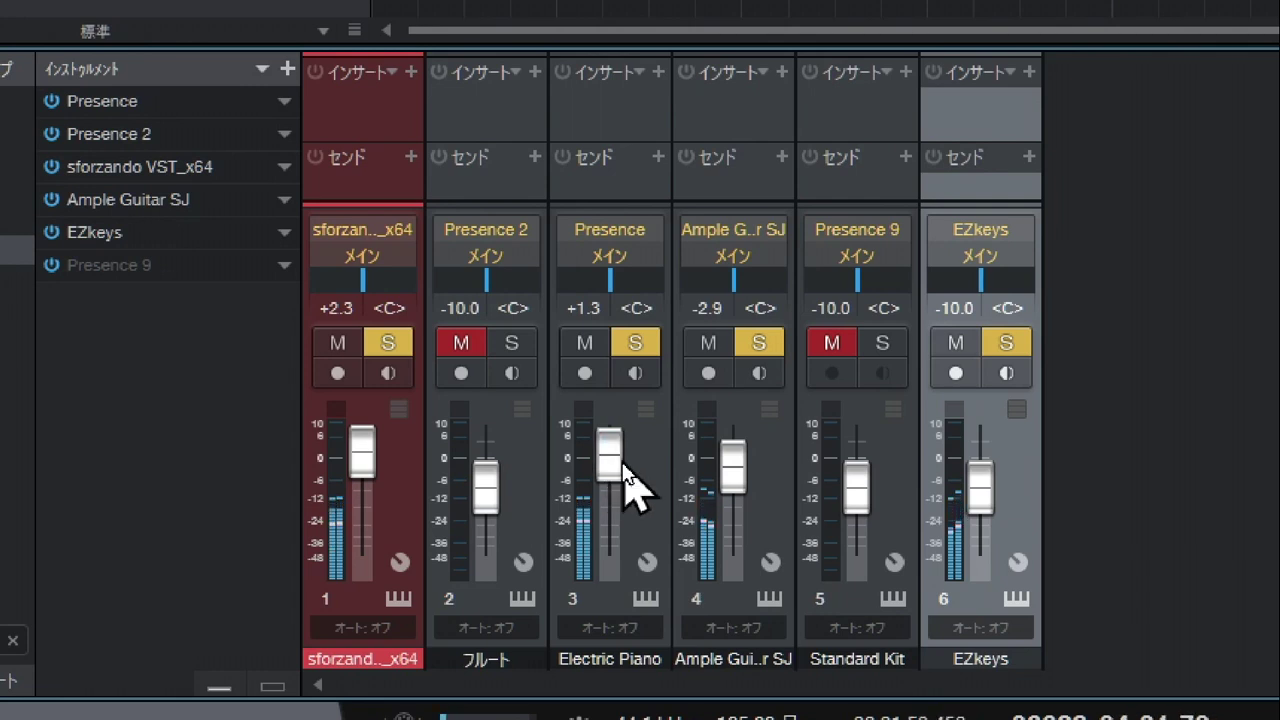
Add the フルート channel to the soloed channels and raise its level to -7.0 dB
{"action": "left_click", "coordinate": [510, 345]}
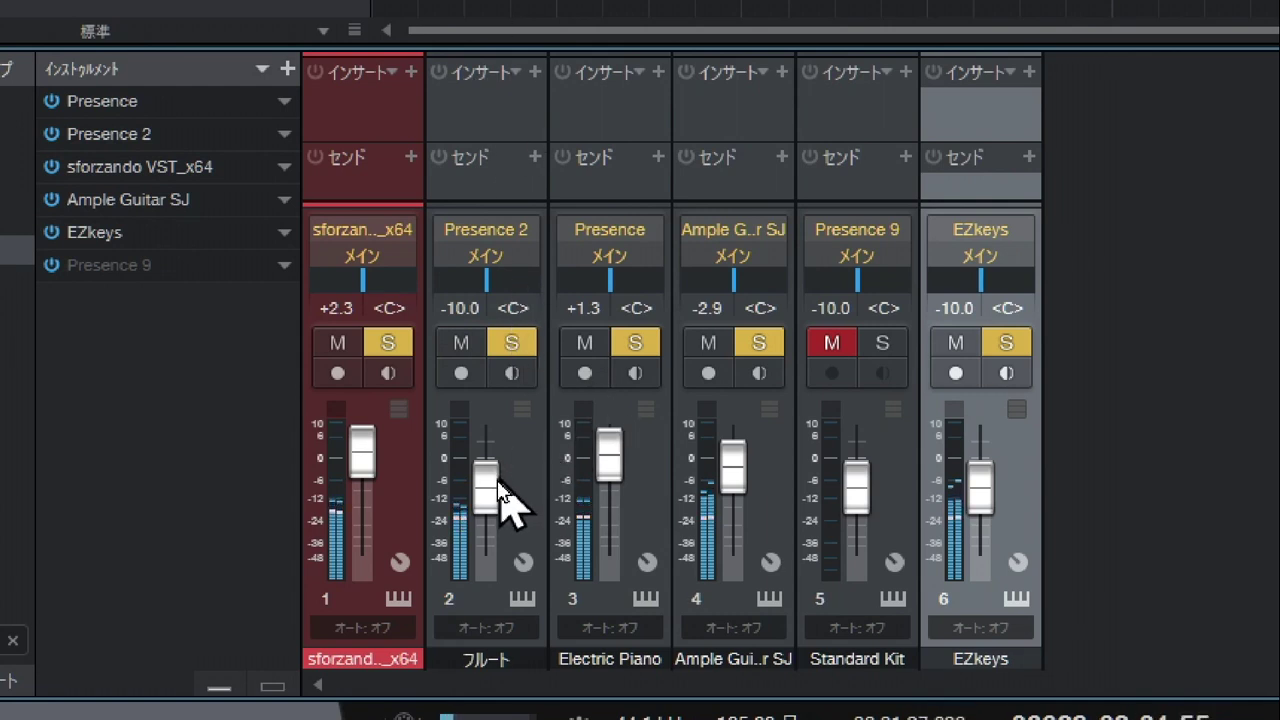
{"action": "left_click_drag", "start_coordinate": [492, 487], "coordinate": [492, 483]}
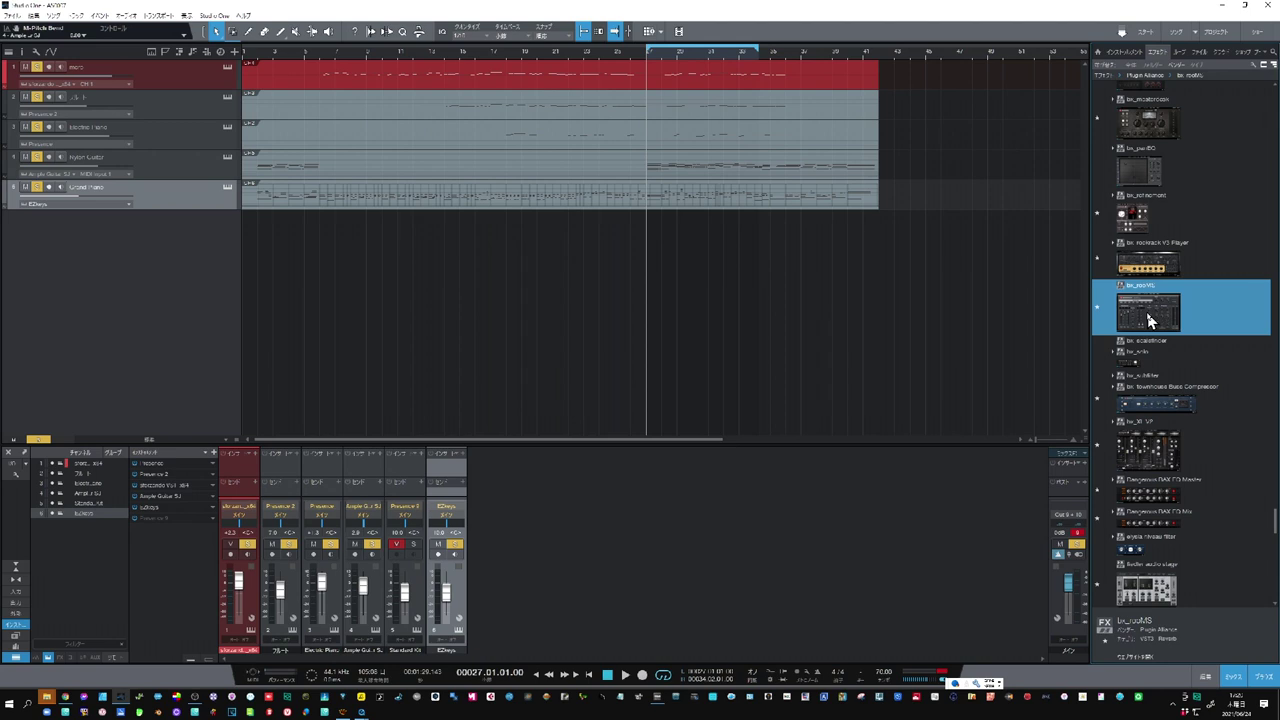
Create an FX channel with the bx_rooMS reverb, choose the Hall reverb type, and reposition the plug-in window
{"action": "left_click_drag", "start_coordinate": [1150, 320], "coordinate": [500, 506]}
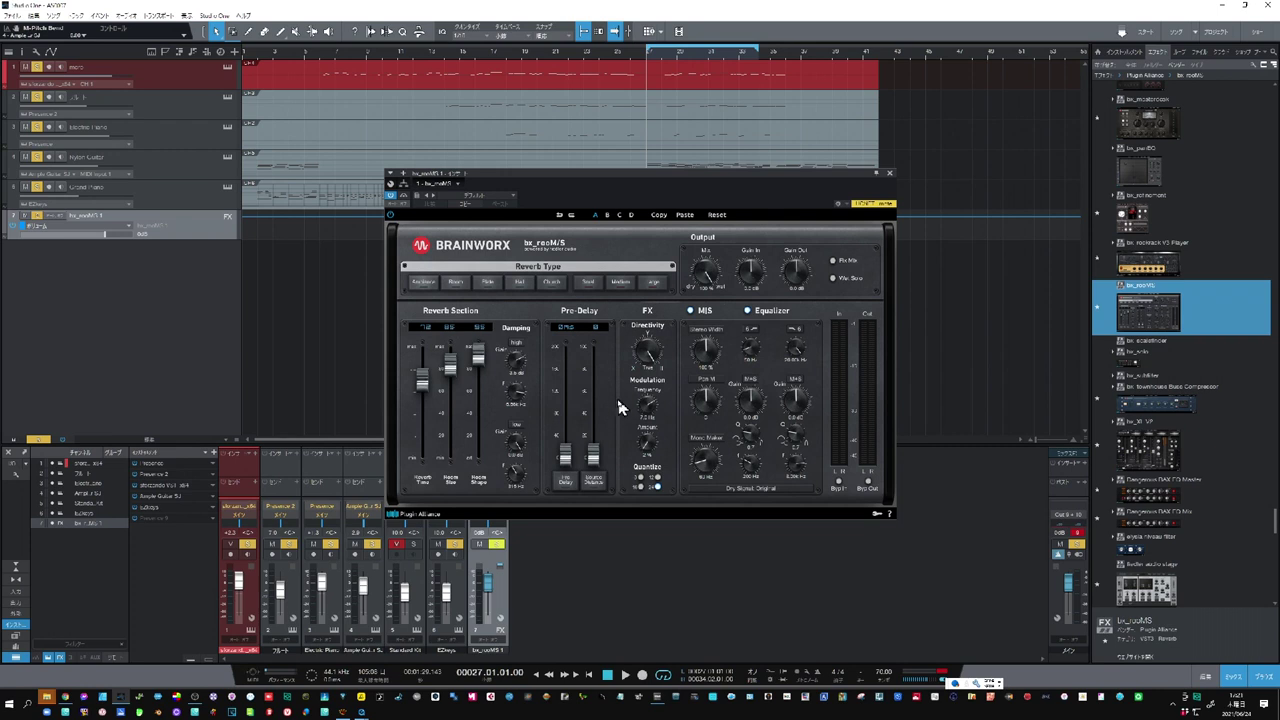
{"action": "left_click", "coordinate": [519, 288]}
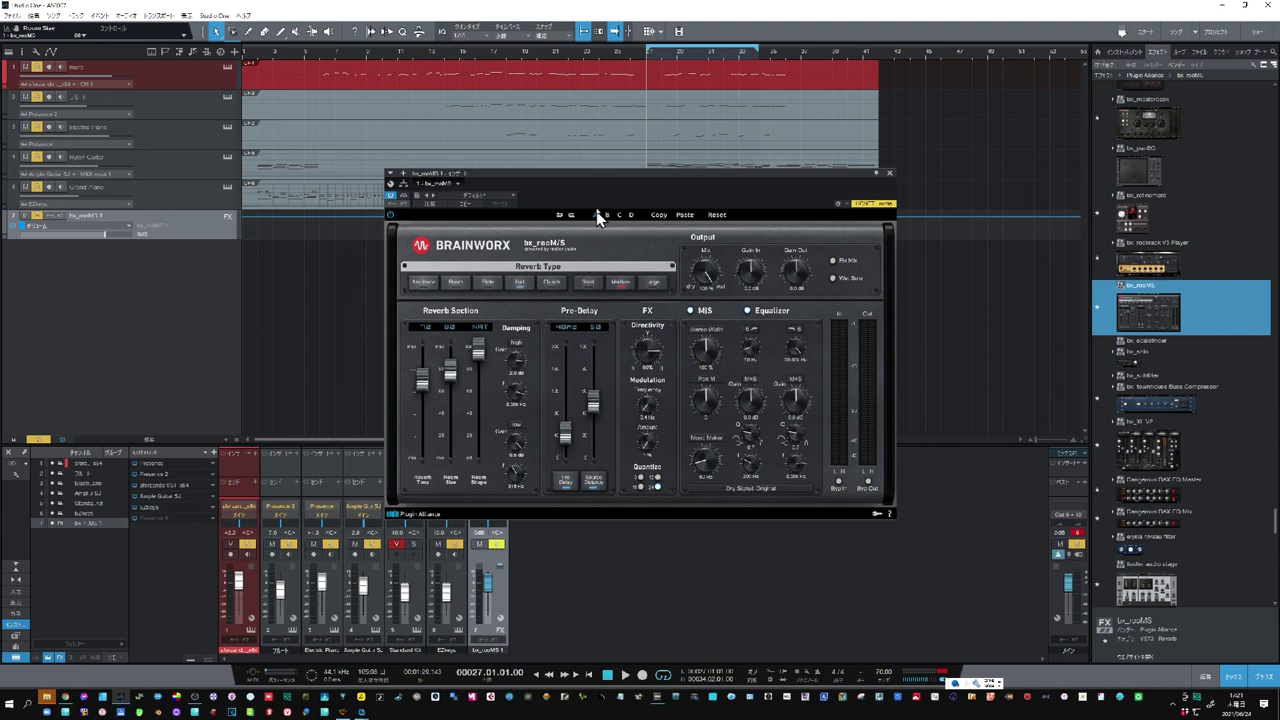
{"action": "left_click_drag", "start_coordinate": [623, 178], "coordinate": [816, 213]}
Show the track inspector, add a send from the mero track to bx_rooMS 1, and adjust its send level
{"action": "key", "text": "F4"}
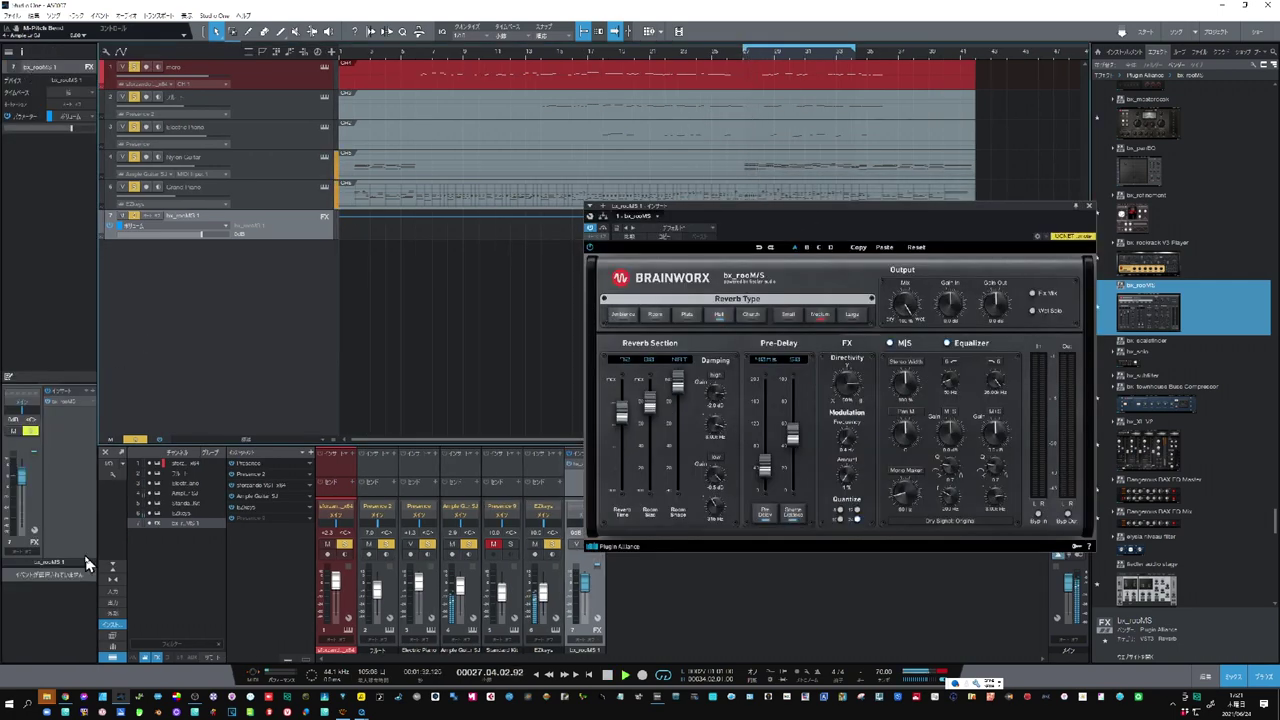
{"action": "left_click", "coordinate": [312, 80]}
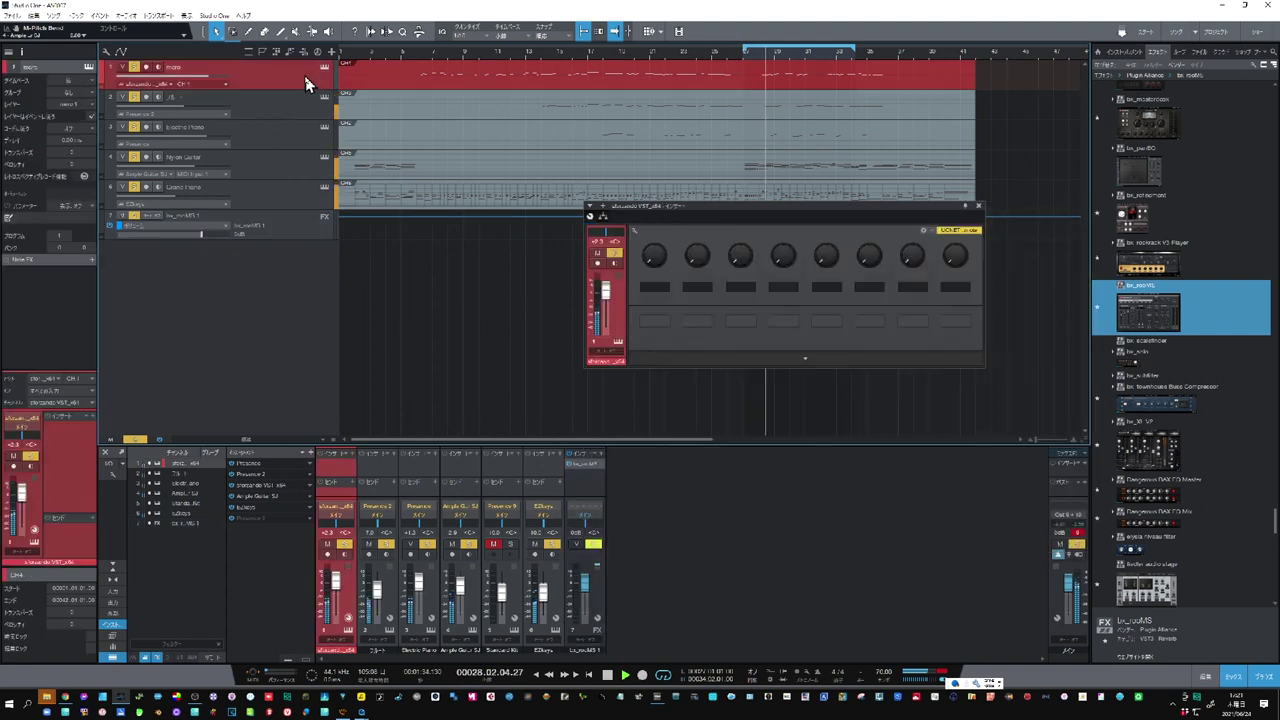
{"action": "left_click", "coordinate": [93, 519]}
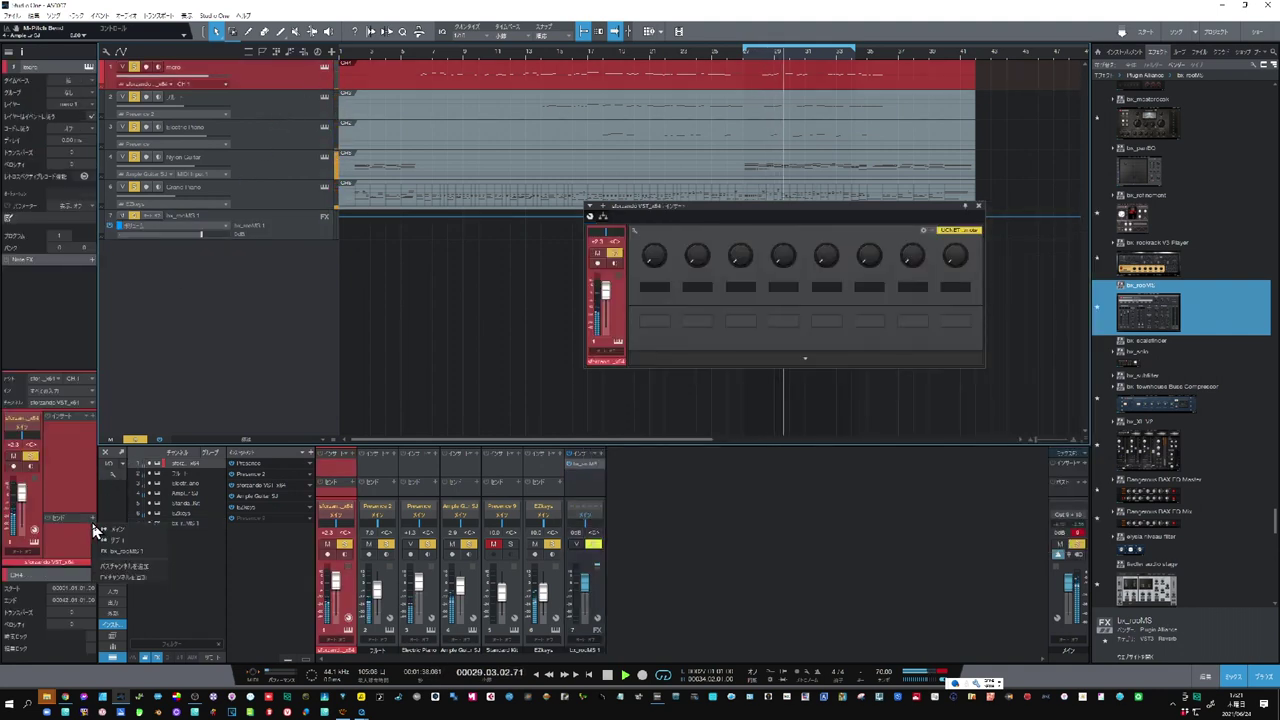
{"action": "left_click", "coordinate": [142, 552]}
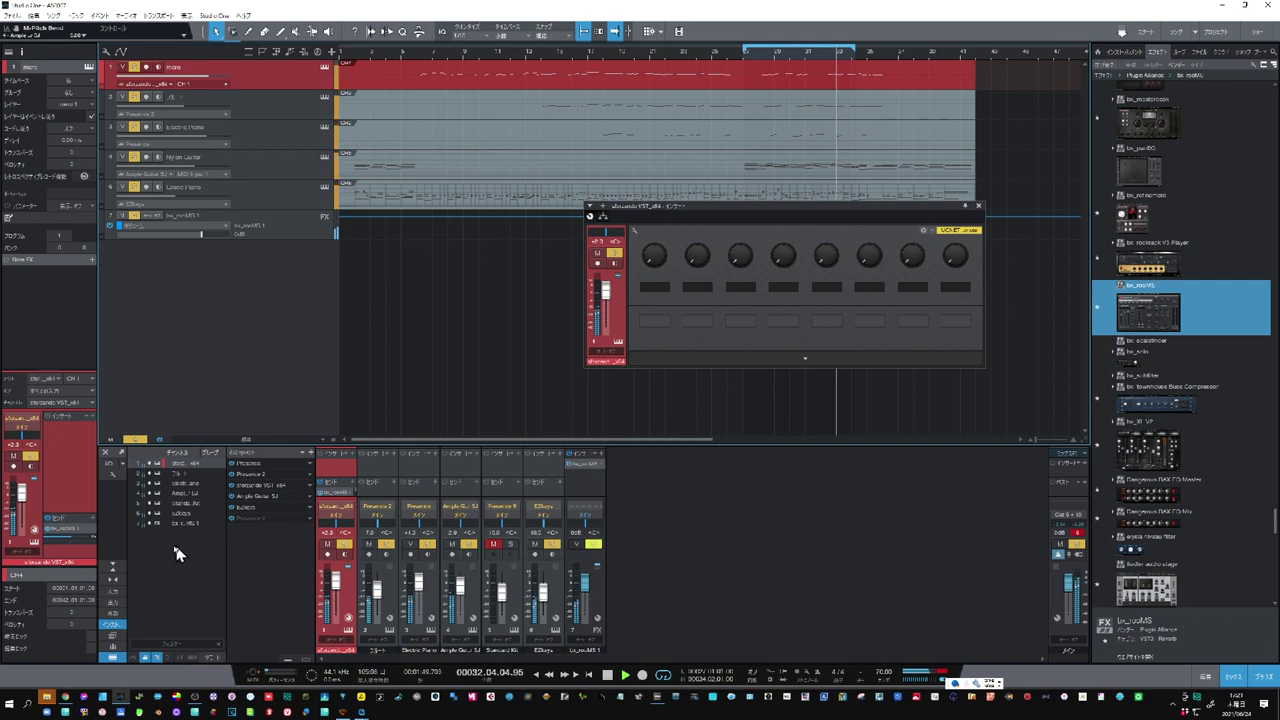
{"action": "left_click", "coordinate": [78, 539]}
{"action": "left_click_drag", "start_coordinate": [78, 545], "coordinate": [81, 518]}
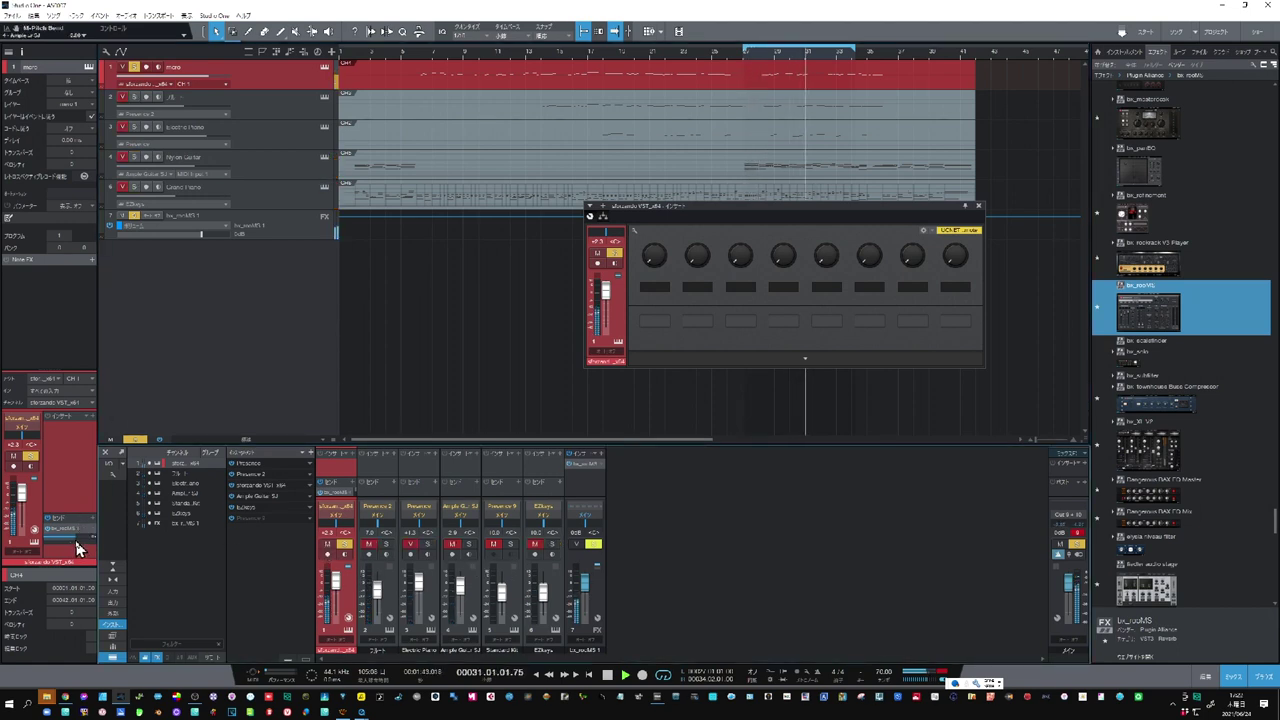
{"action": "left_click_drag", "start_coordinate": [78, 549], "coordinate": [74, 549]}
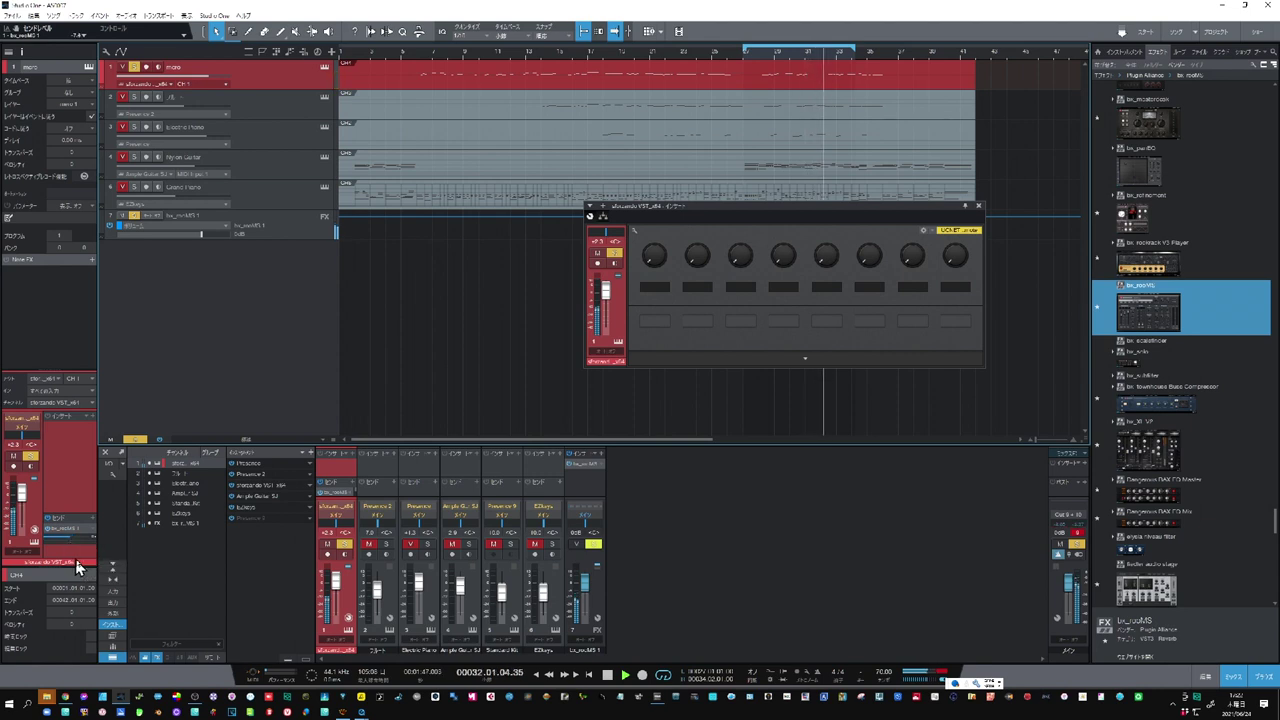
Solo the フルート track instead of mero, send it to bx_rooMS 1, and lower the reverb channel's level to -9.0 dB
{"action": "left_click", "coordinate": [134, 68]}
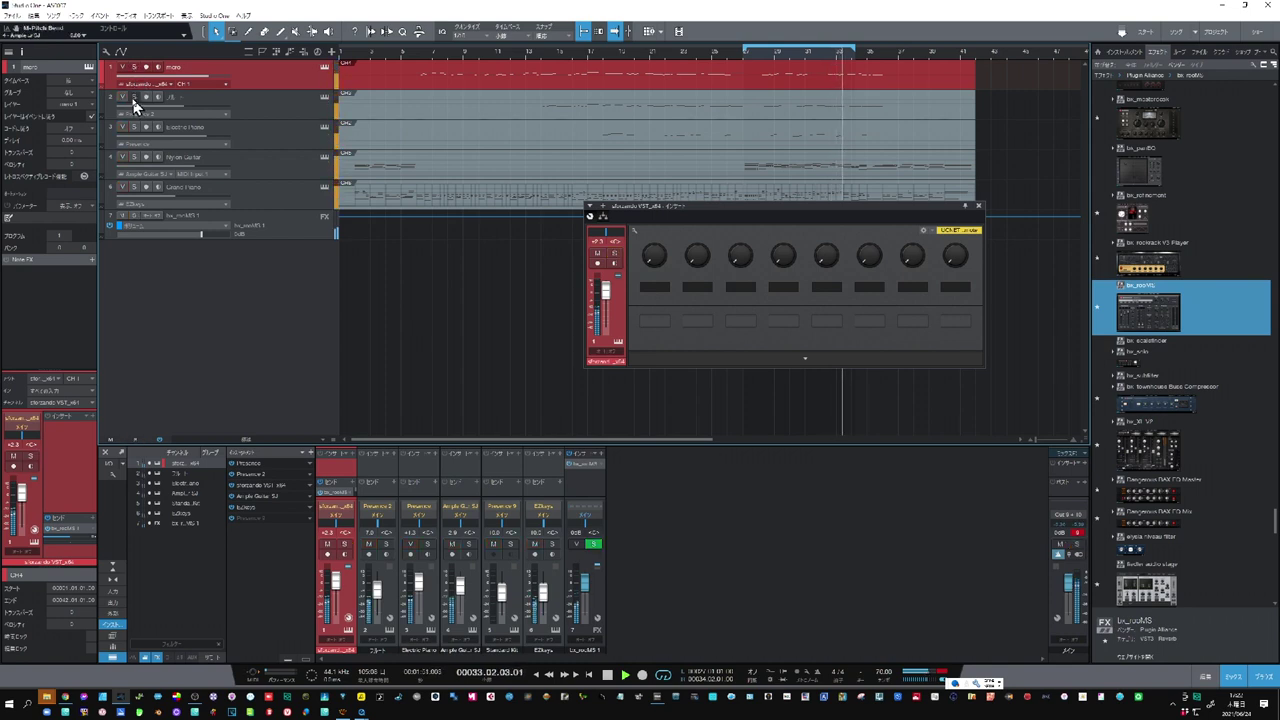
{"action": "left_click", "coordinate": [134, 97]}
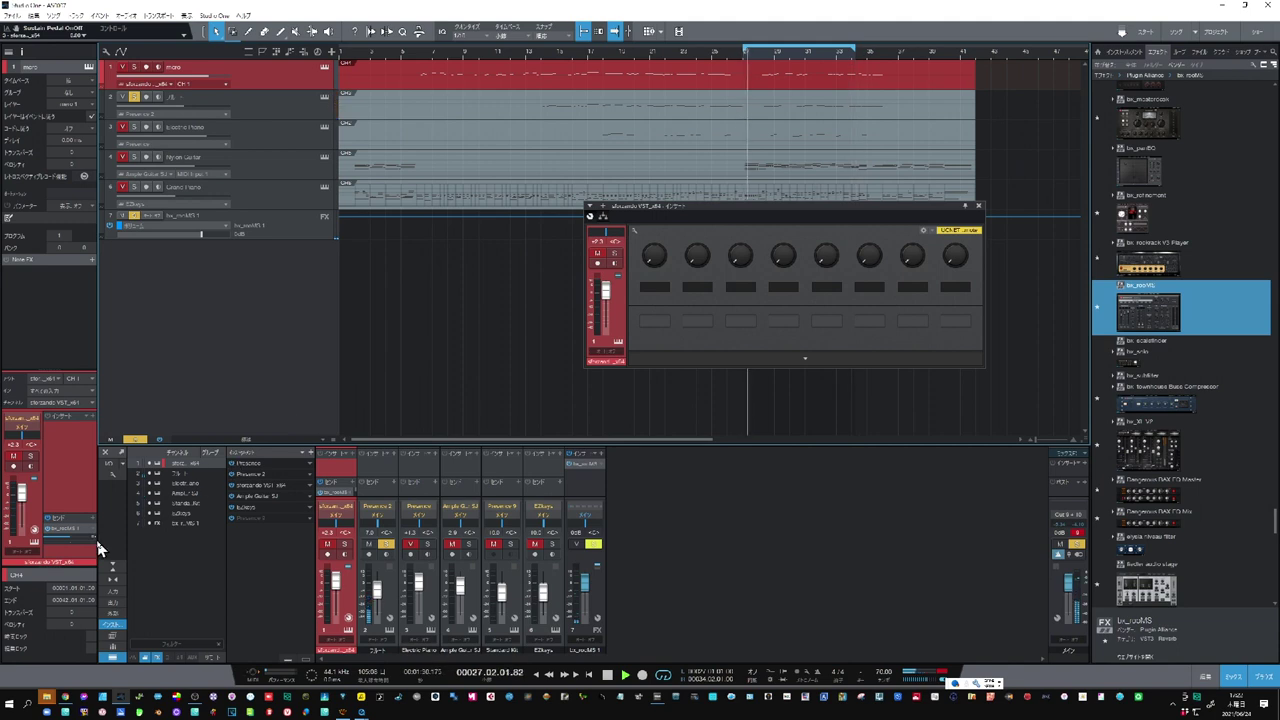
{"action": "left_click", "coordinate": [254, 116]}
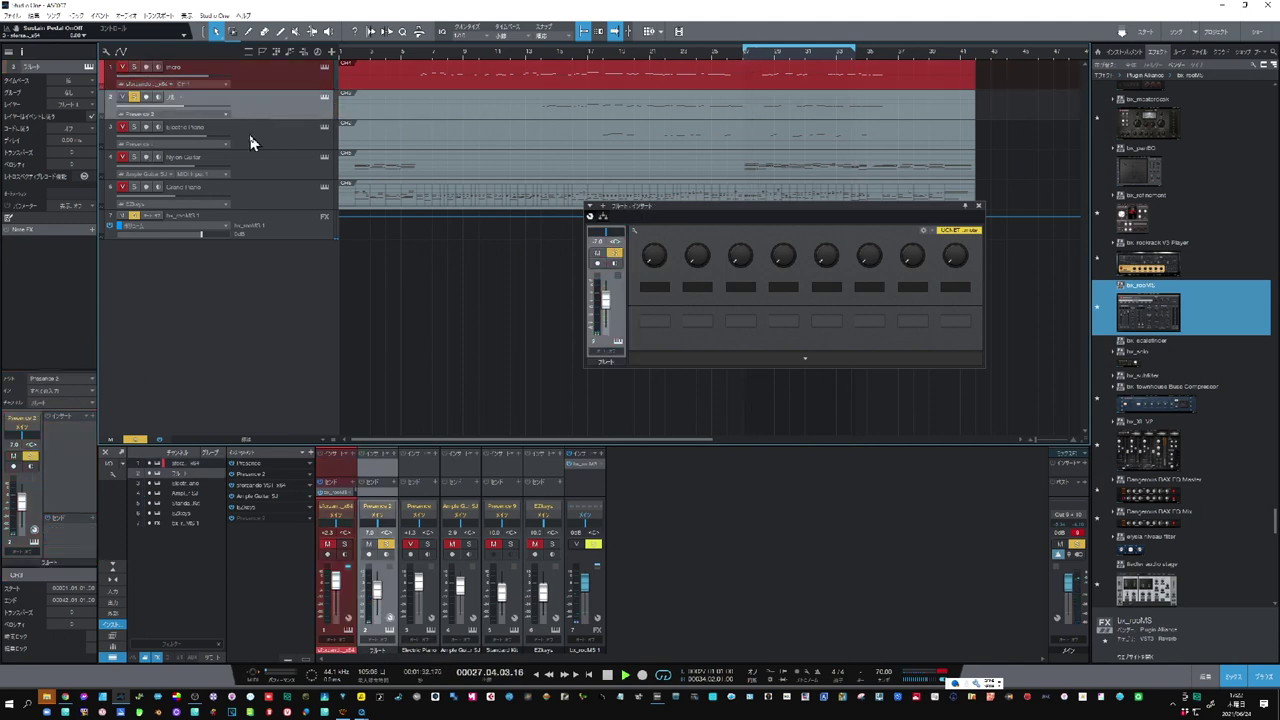
{"action": "left_click", "coordinate": [96, 522]}
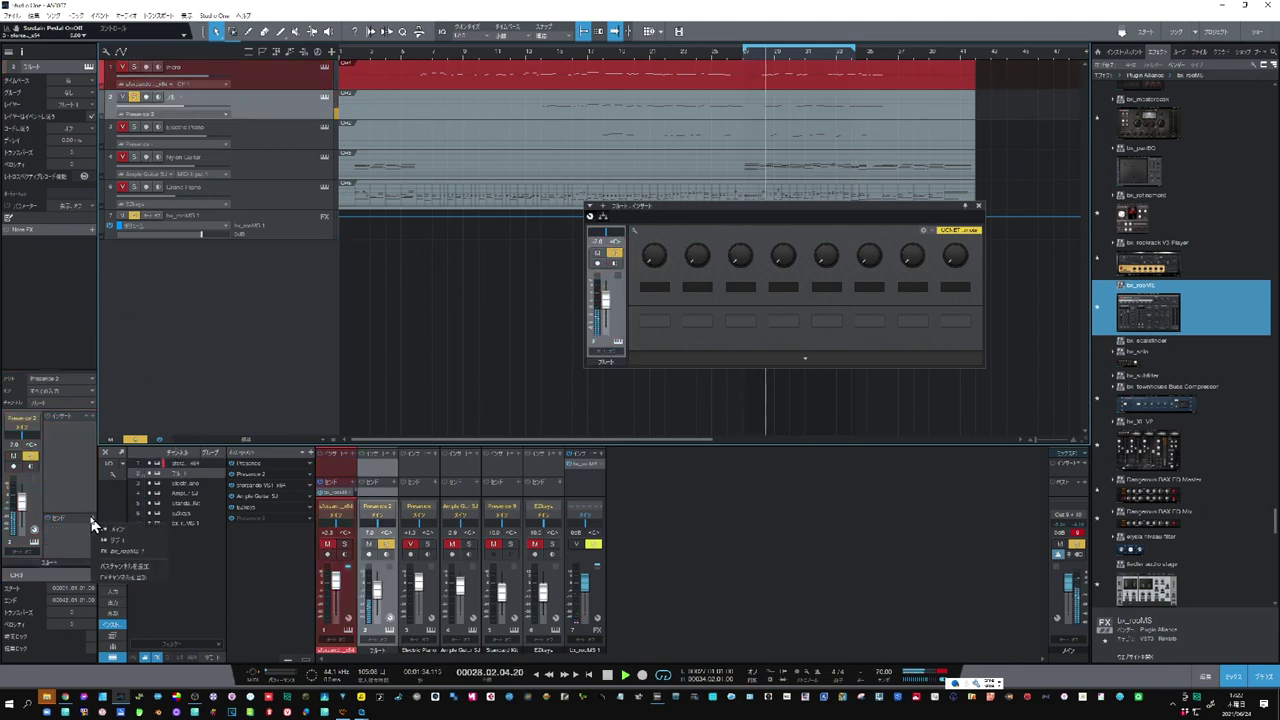
{"action": "left_click", "coordinate": [104, 553]}
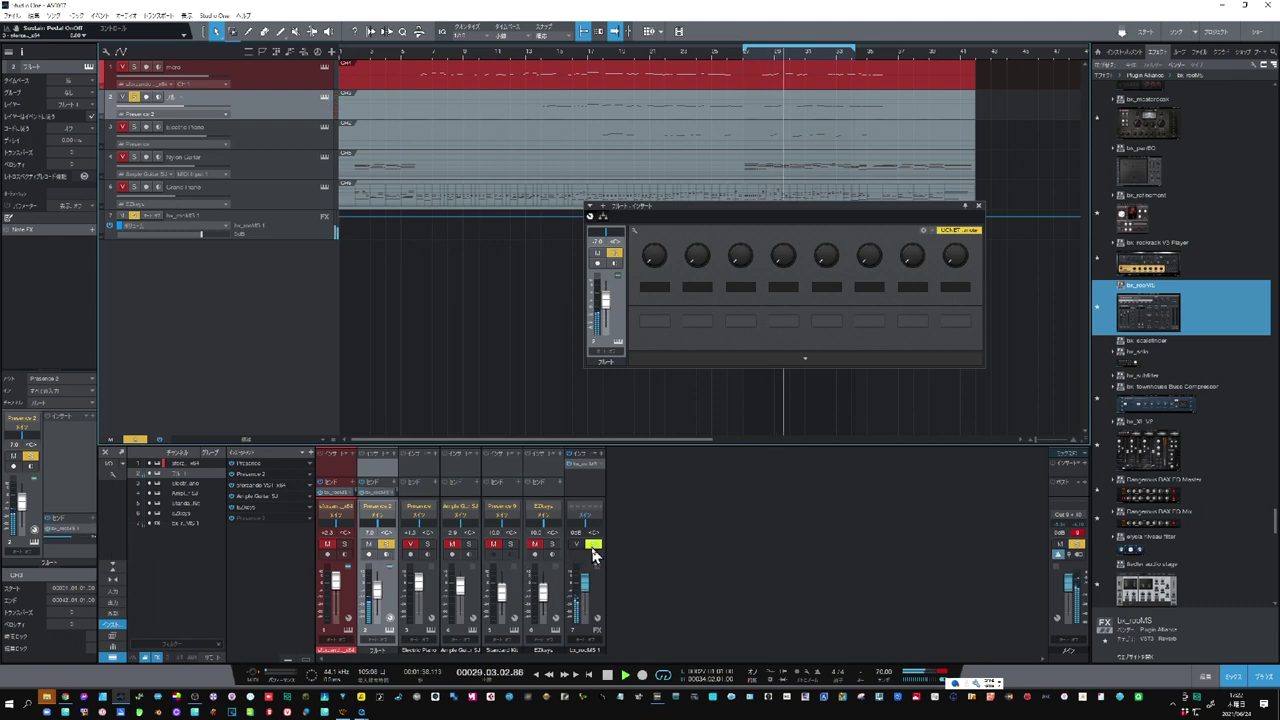
{"action": "left_click_drag", "start_coordinate": [585, 594], "coordinate": [585, 597]}
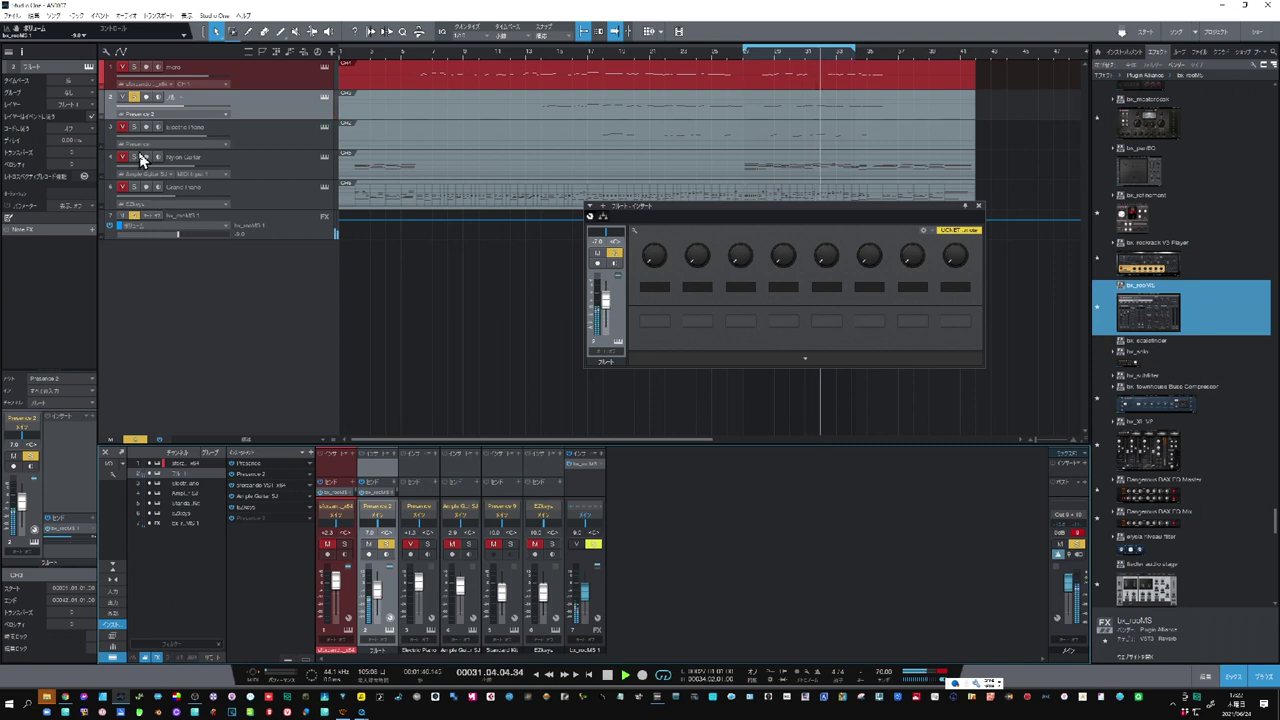
Solo only the Nylon Guitar track and add a send from its Ample Guitar SJ channel to bx_rooMS 1
{"action": "left_click", "coordinate": [134, 98]}
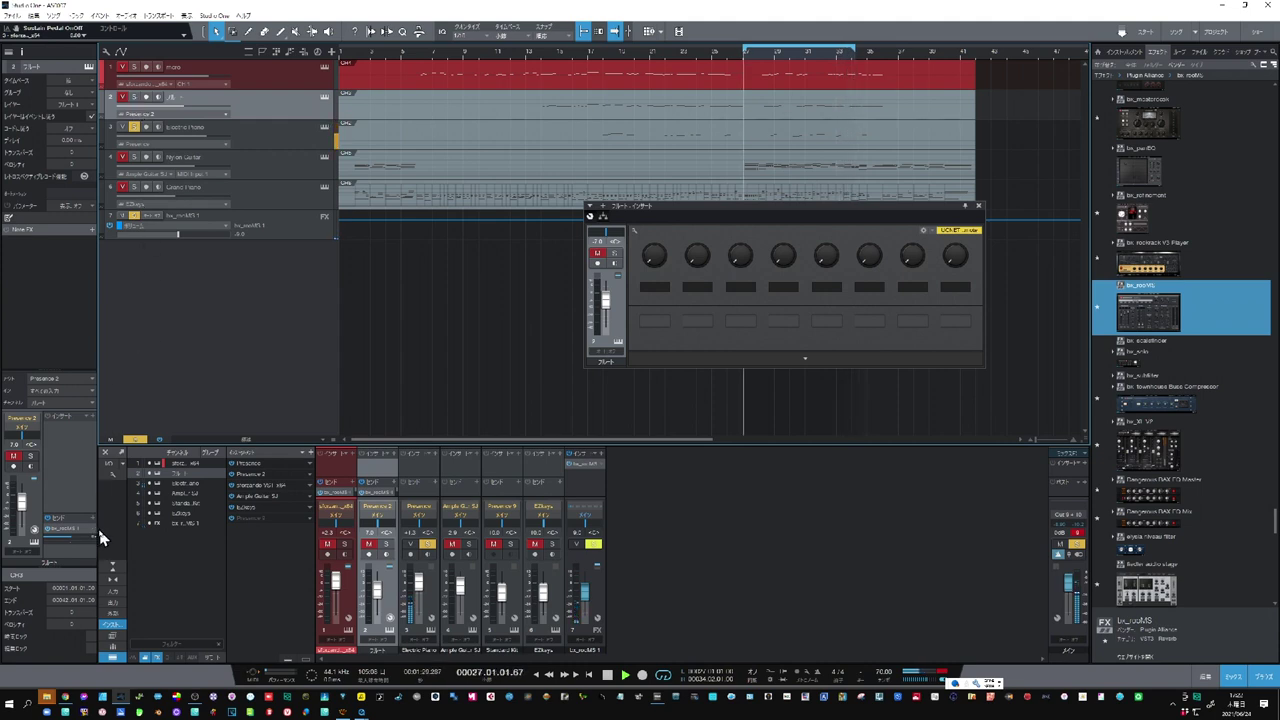
{"action": "left_click", "coordinate": [288, 143]}
{"action": "left_click", "coordinate": [268, 172]}
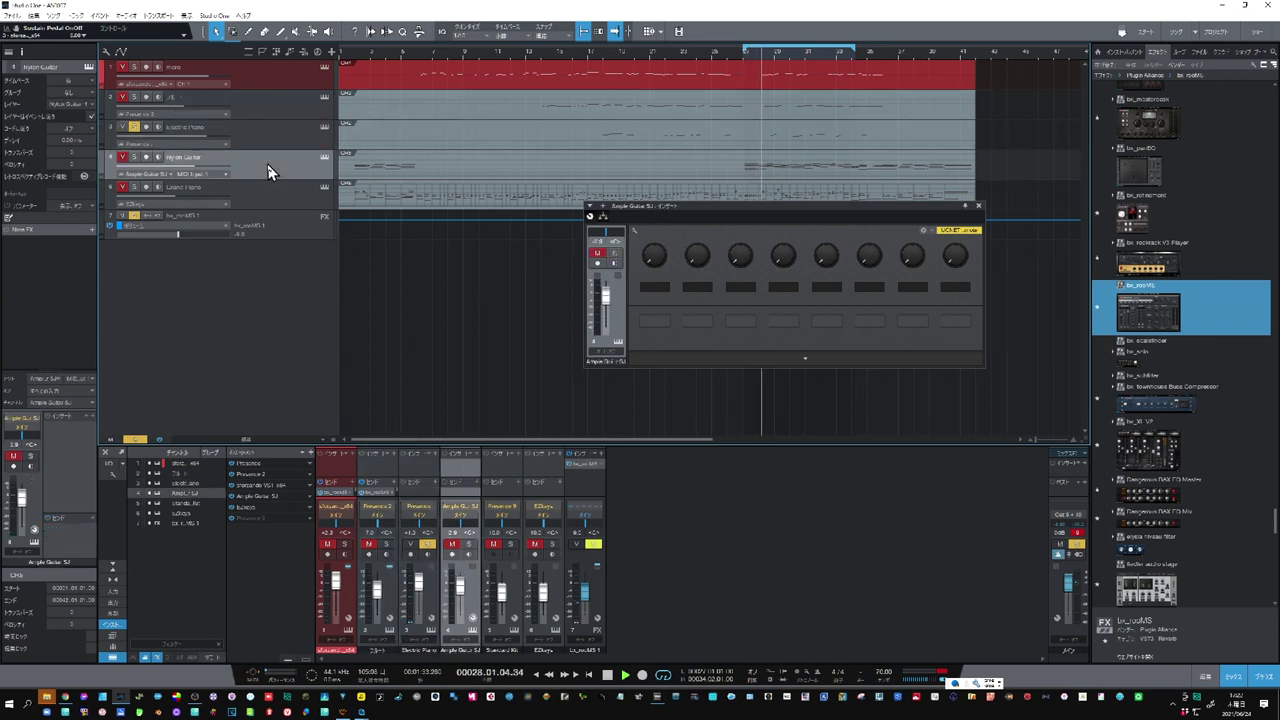
{"action": "left_click", "coordinate": [134, 158]}
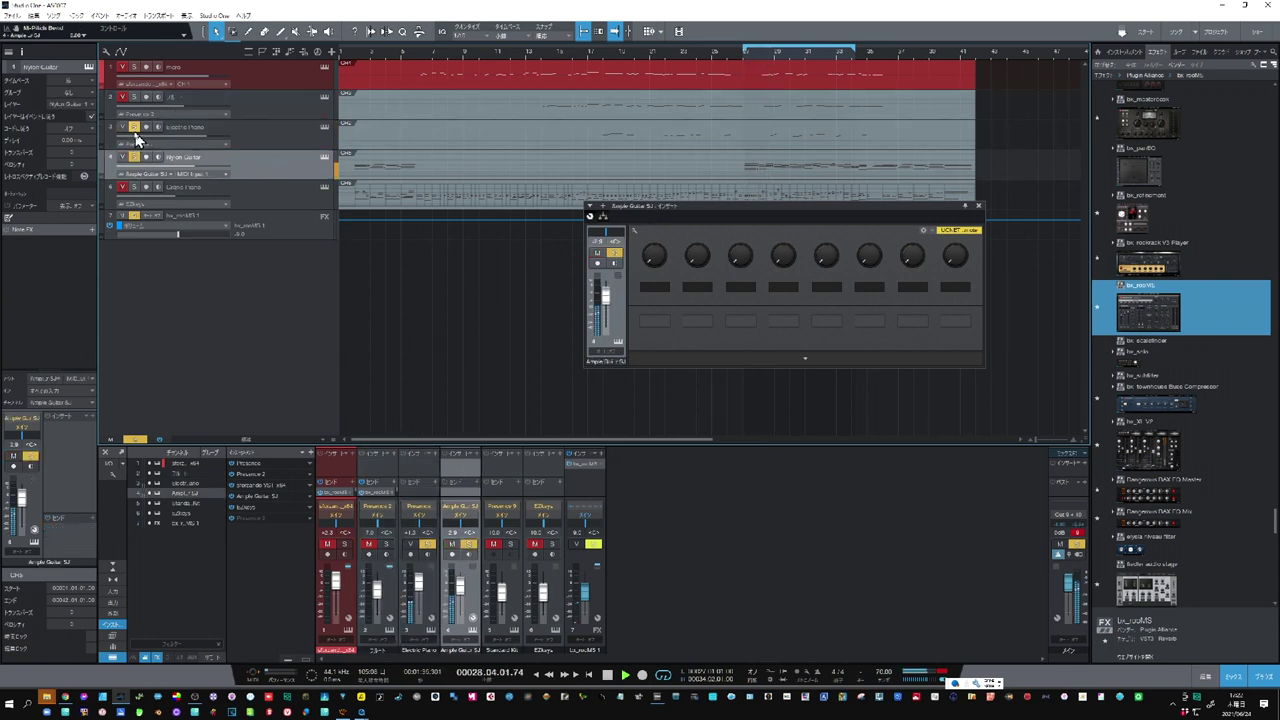
{"action": "left_click", "coordinate": [122, 129]}
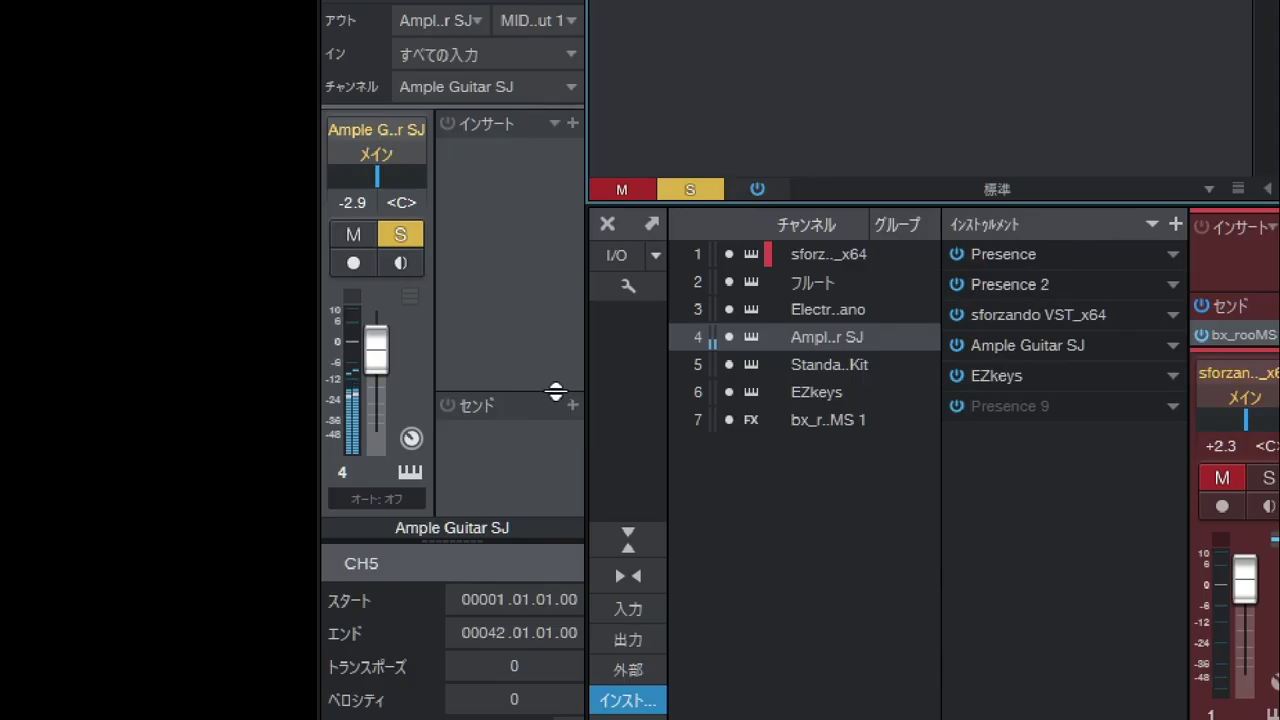
{"action": "left_click", "coordinate": [92, 518]}
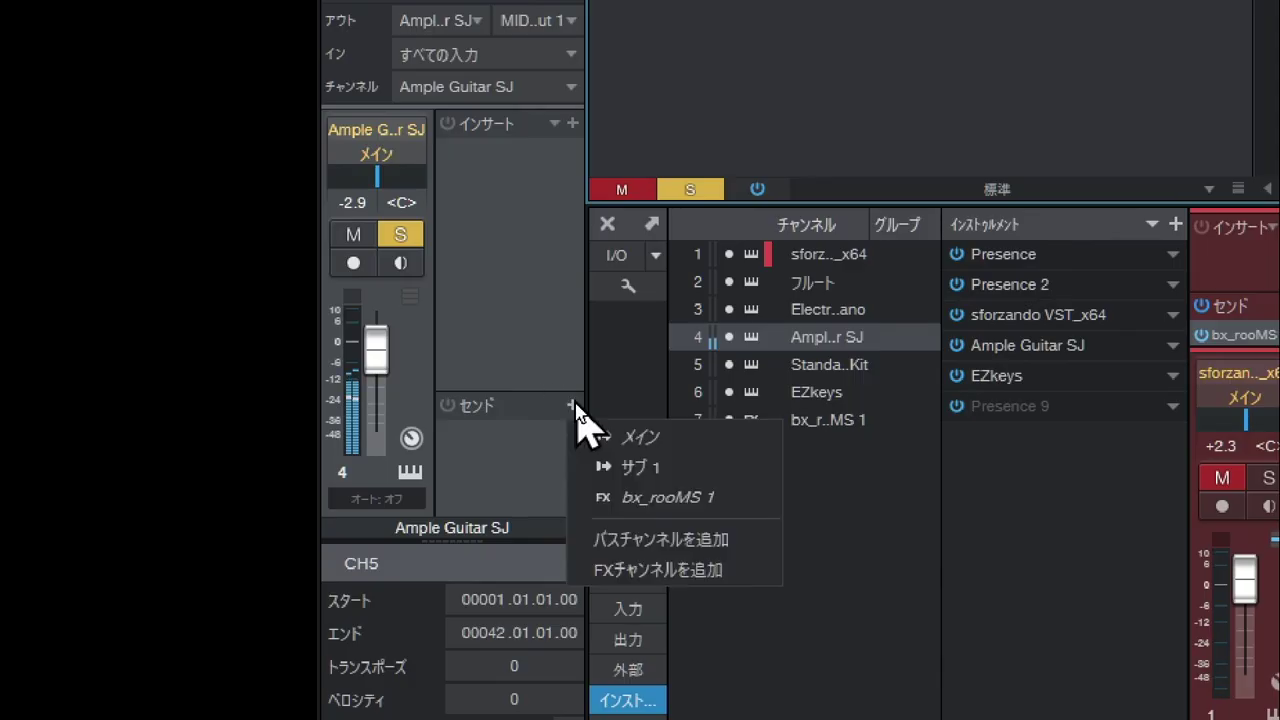
{"action": "left_click", "coordinate": [603, 494]}
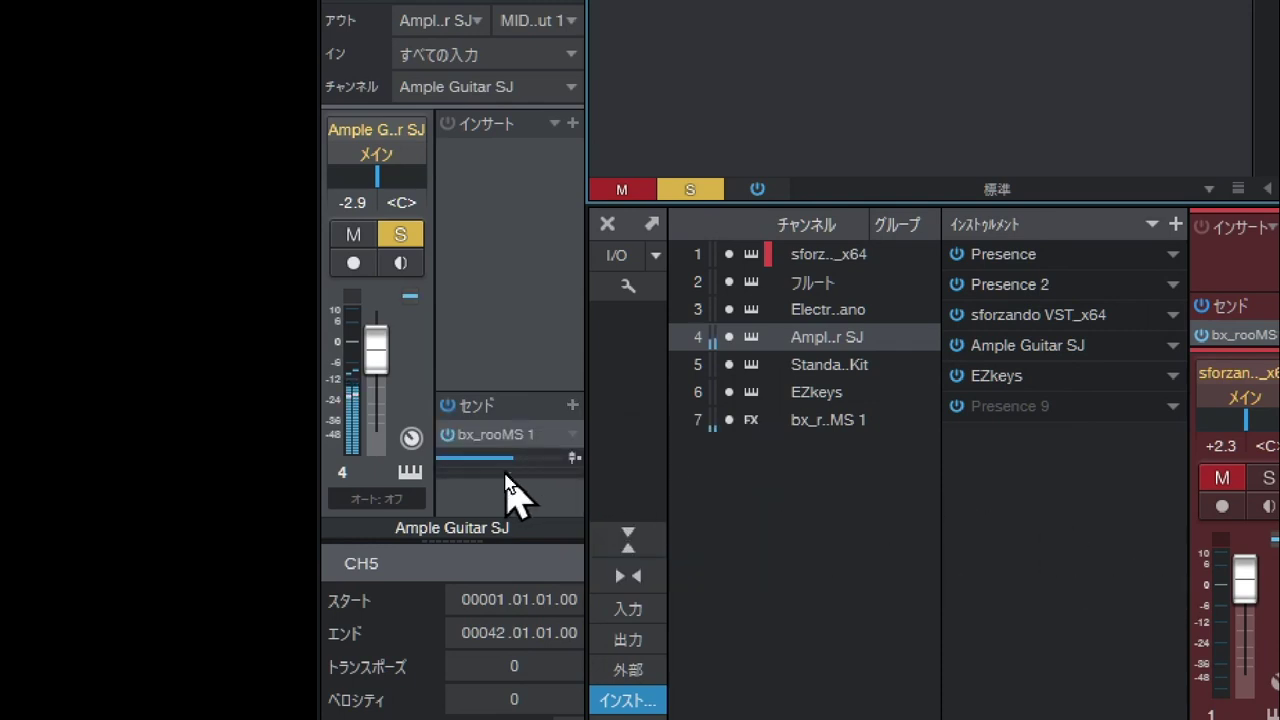
{"action": "mouse_move", "coordinate": [519, 465]}
Solo the Grand Piano's EZkeys channel, add a send to bx_rooMS 1, and pan that send to the left
{"action": "left_click", "coordinate": [817, 392]}
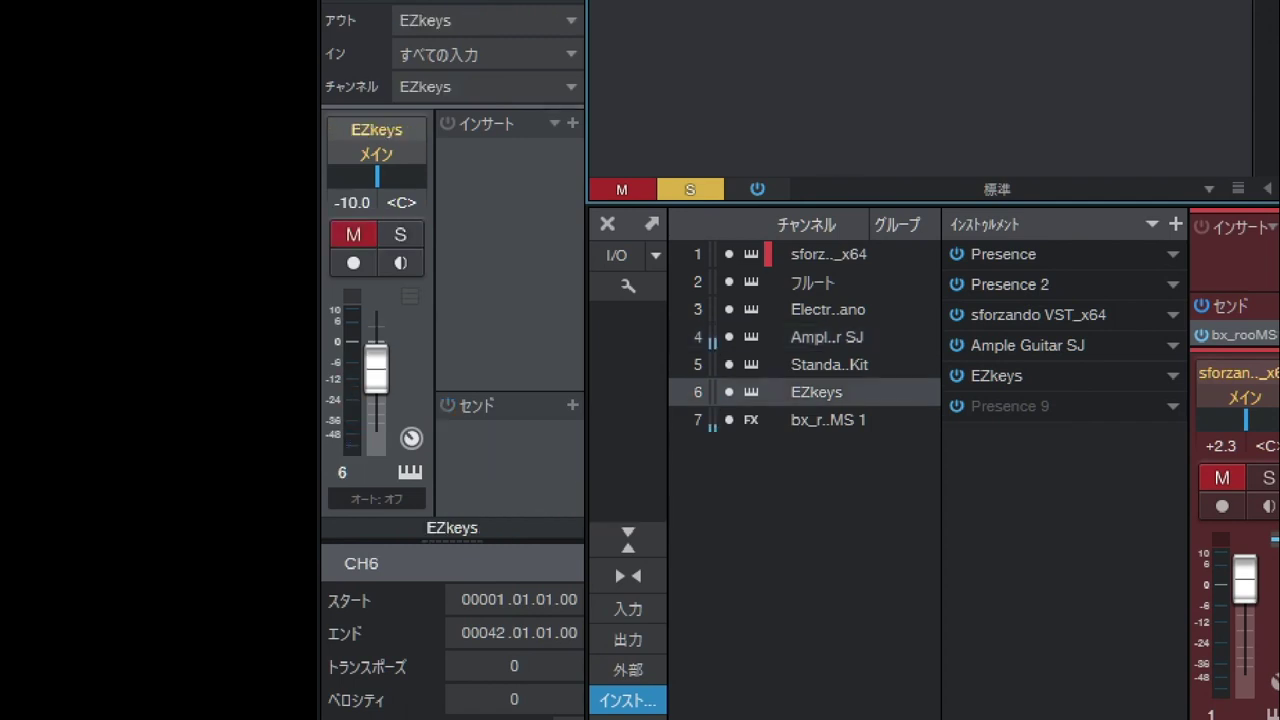
{"action": "key", "text": "s"}
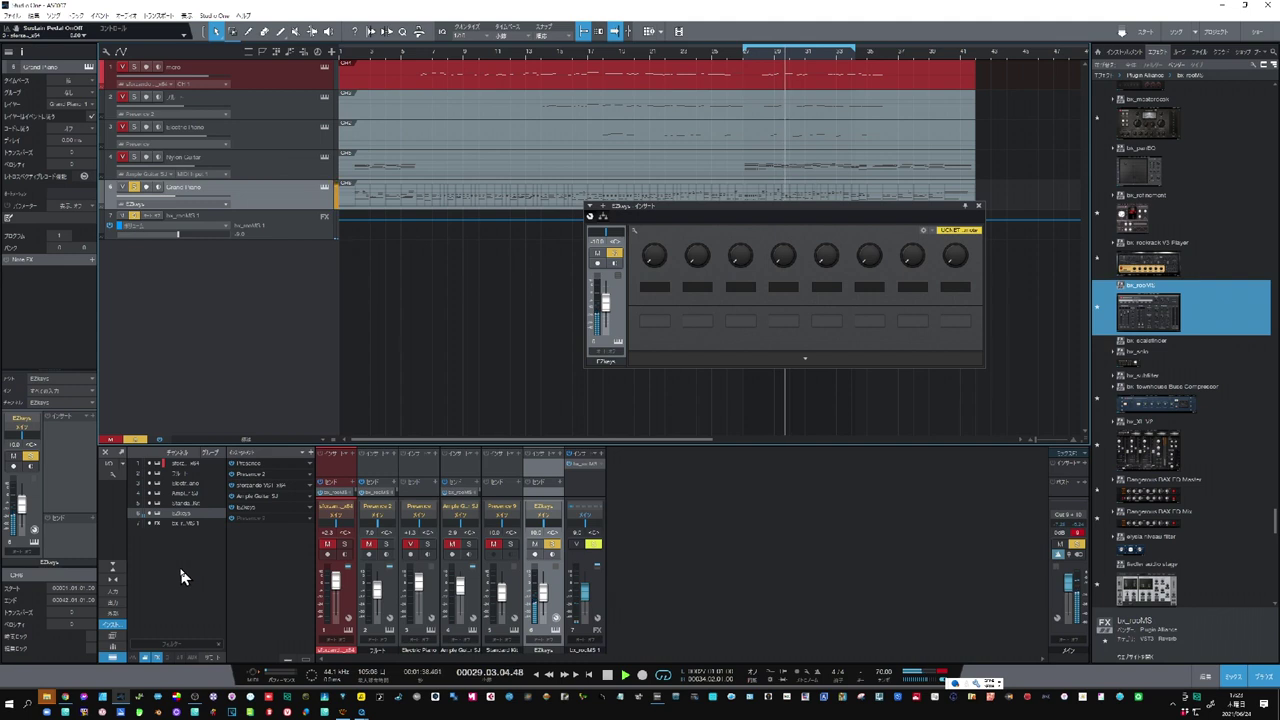
{"action": "left_click", "coordinate": [91, 522]}
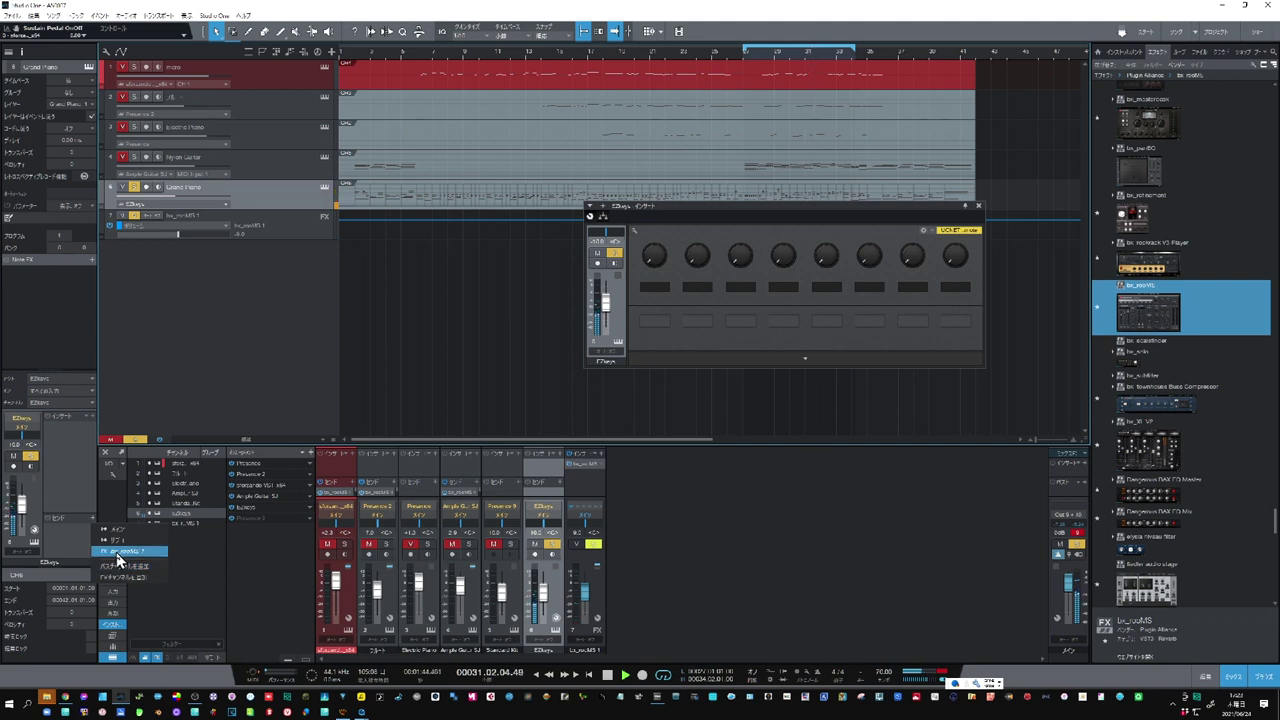
{"action": "left_click", "coordinate": [117, 553]}
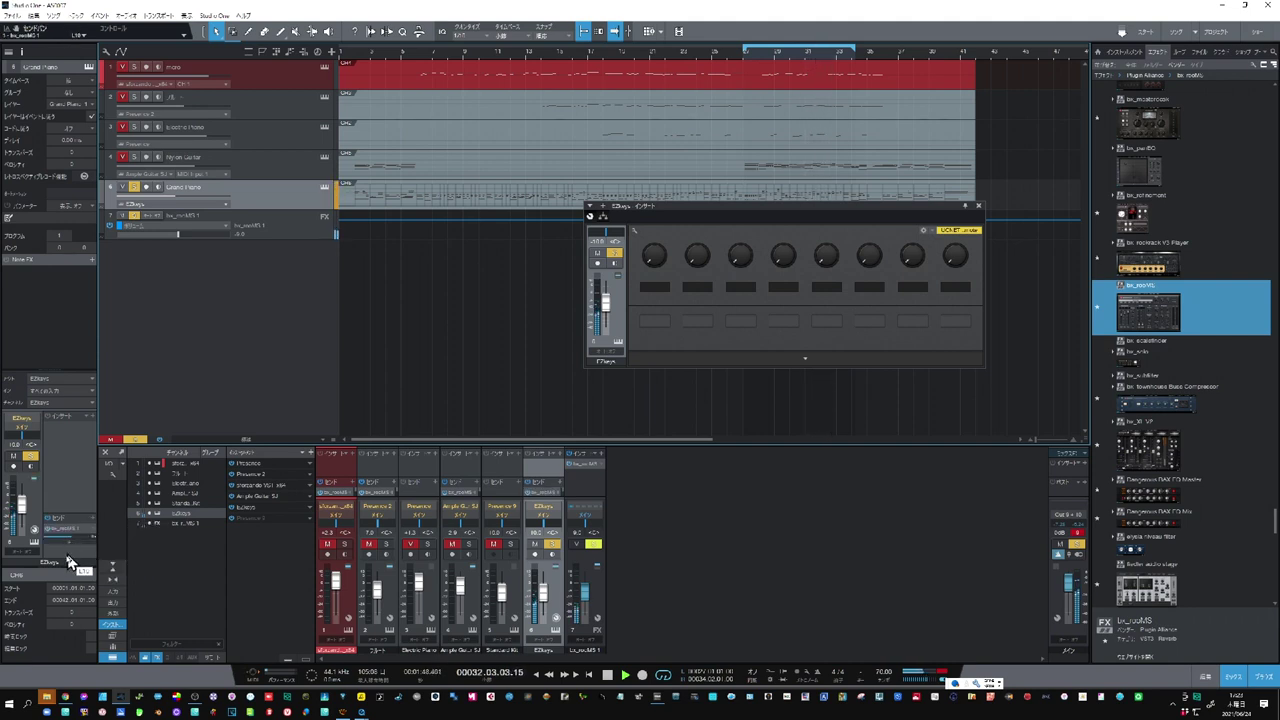
{"action": "left_click_drag", "start_coordinate": [71, 537], "coordinate": [69, 549]}
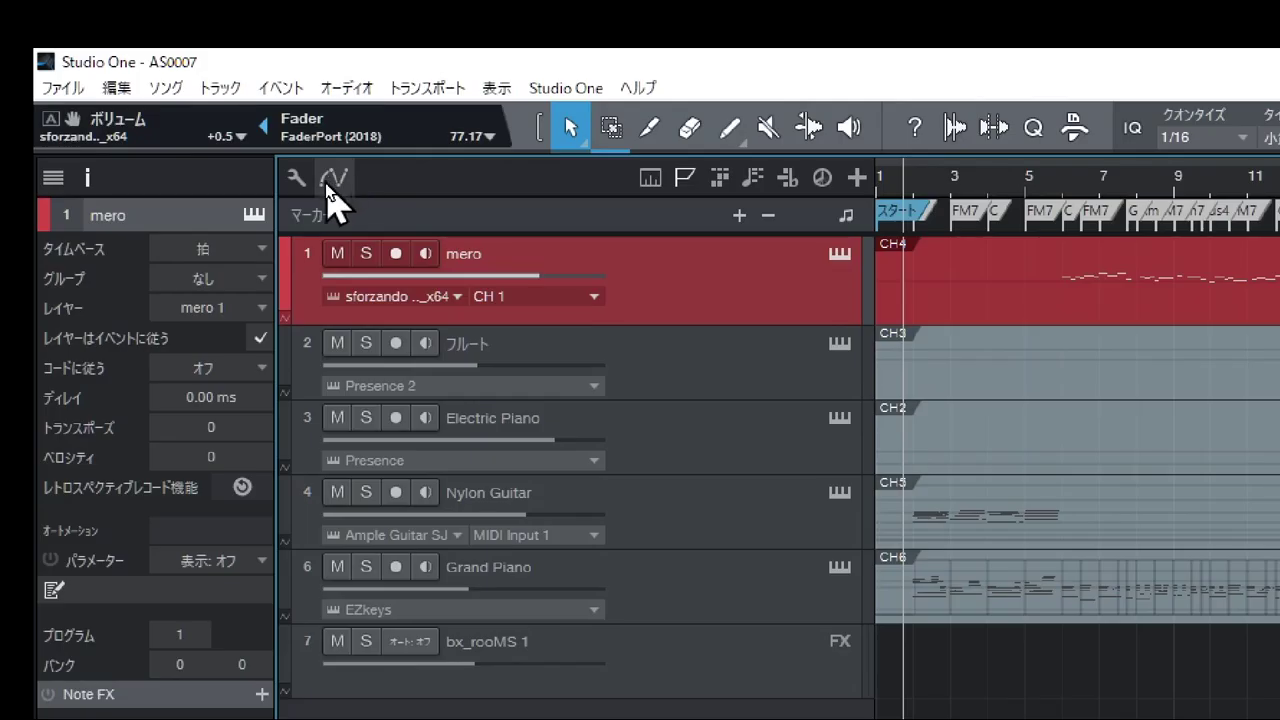
Show the automation lanes and add the ボリューム (volume) parameter of the sforzando audio channel to the mero track
{"action": "left_click", "coordinate": [343, 174]}
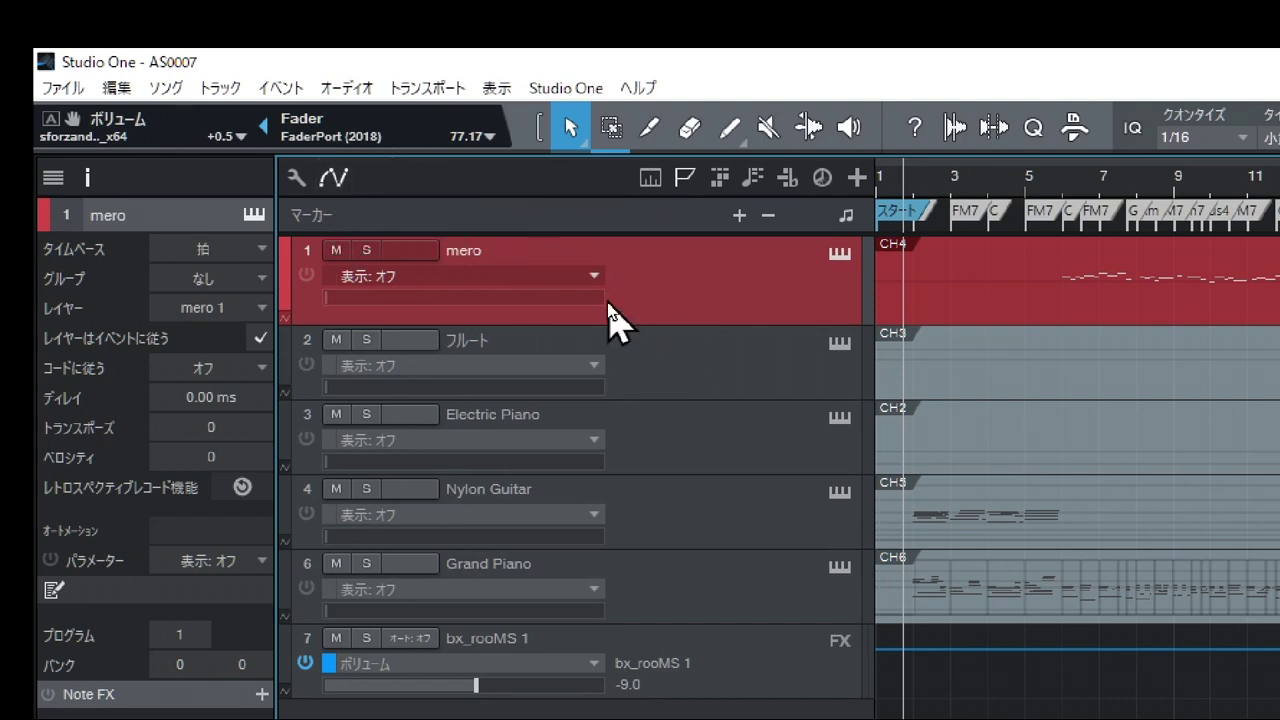
{"action": "left_click", "coordinate": [594, 276]}
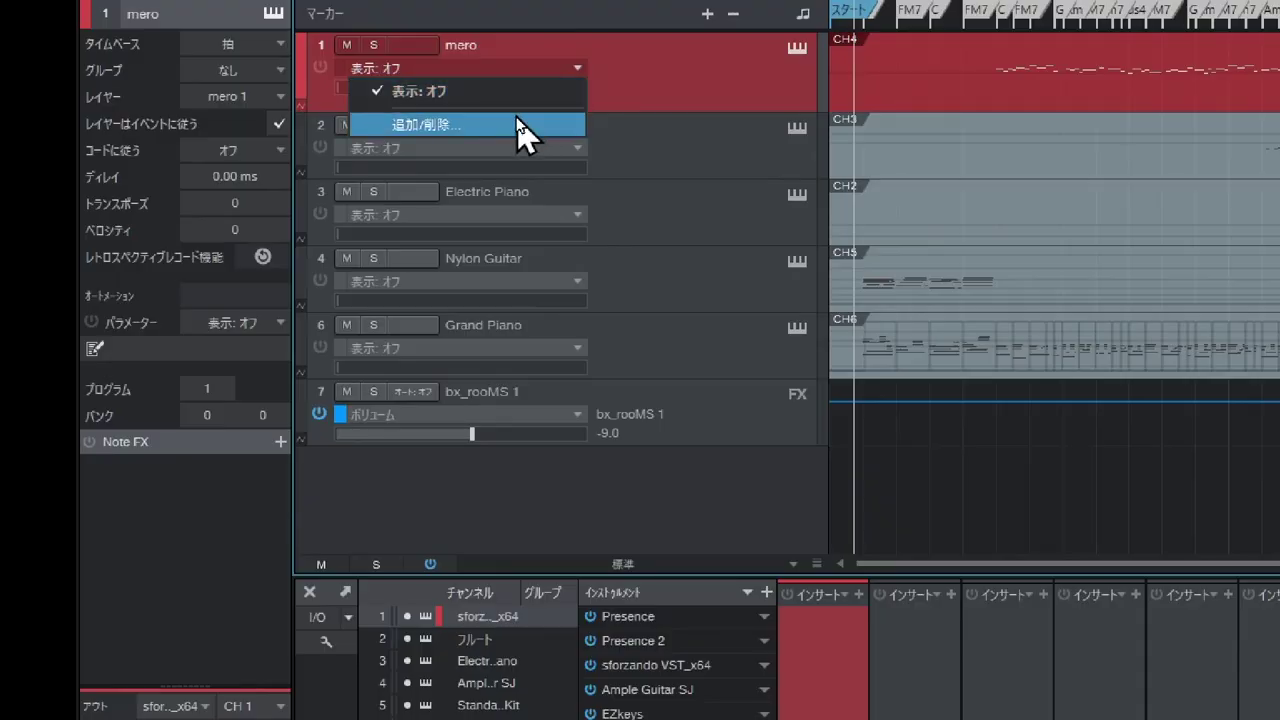
{"action": "left_click", "coordinate": [520, 125]}
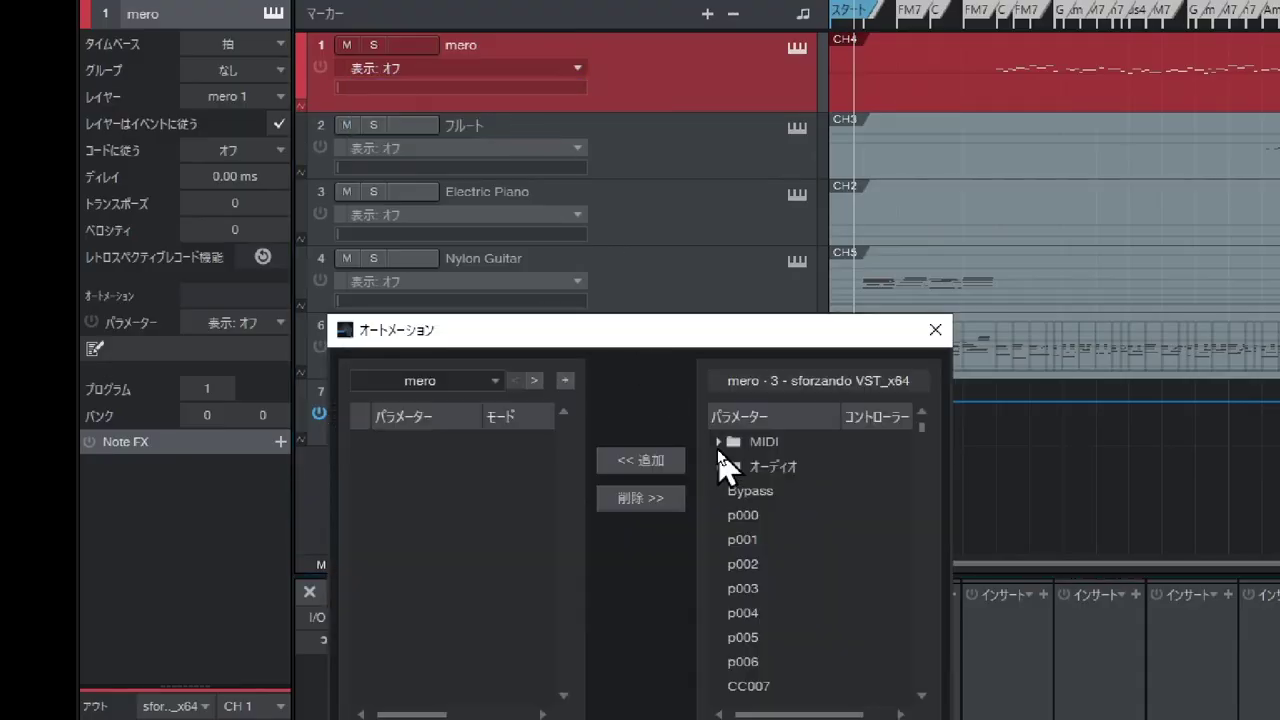
{"action": "left_click", "coordinate": [718, 466]}
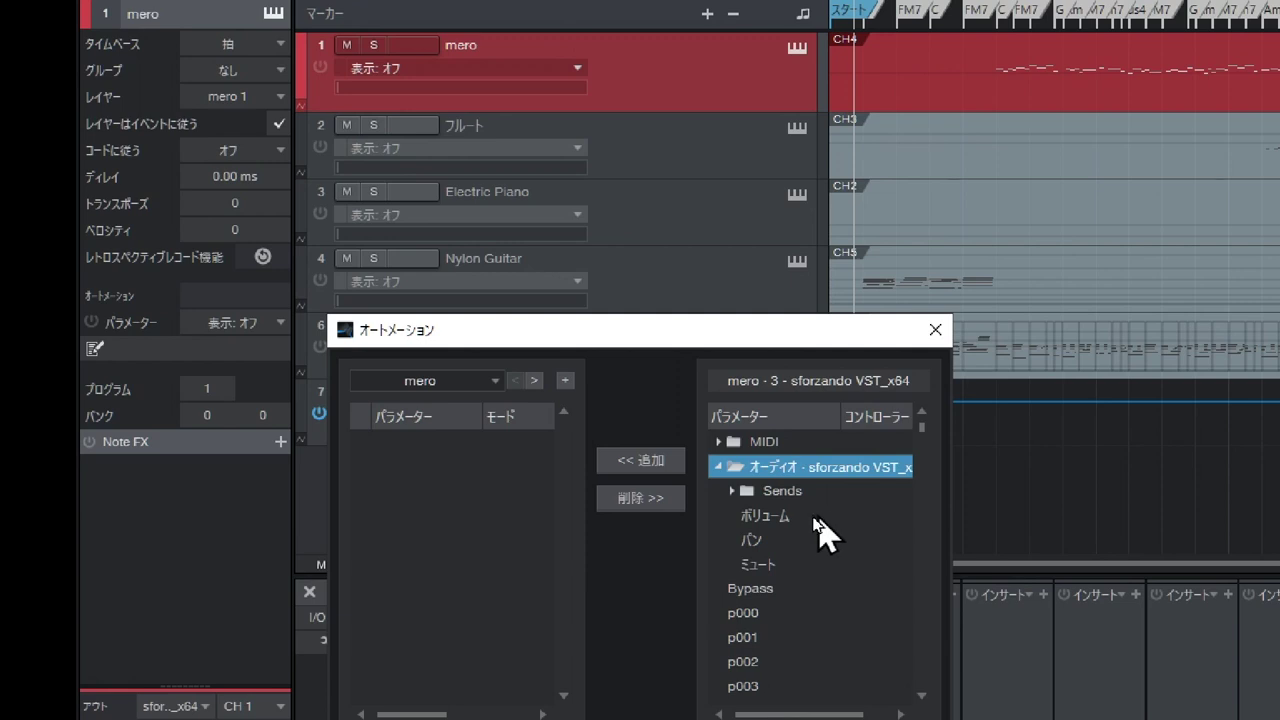
{"action": "left_click", "coordinate": [786, 515]}
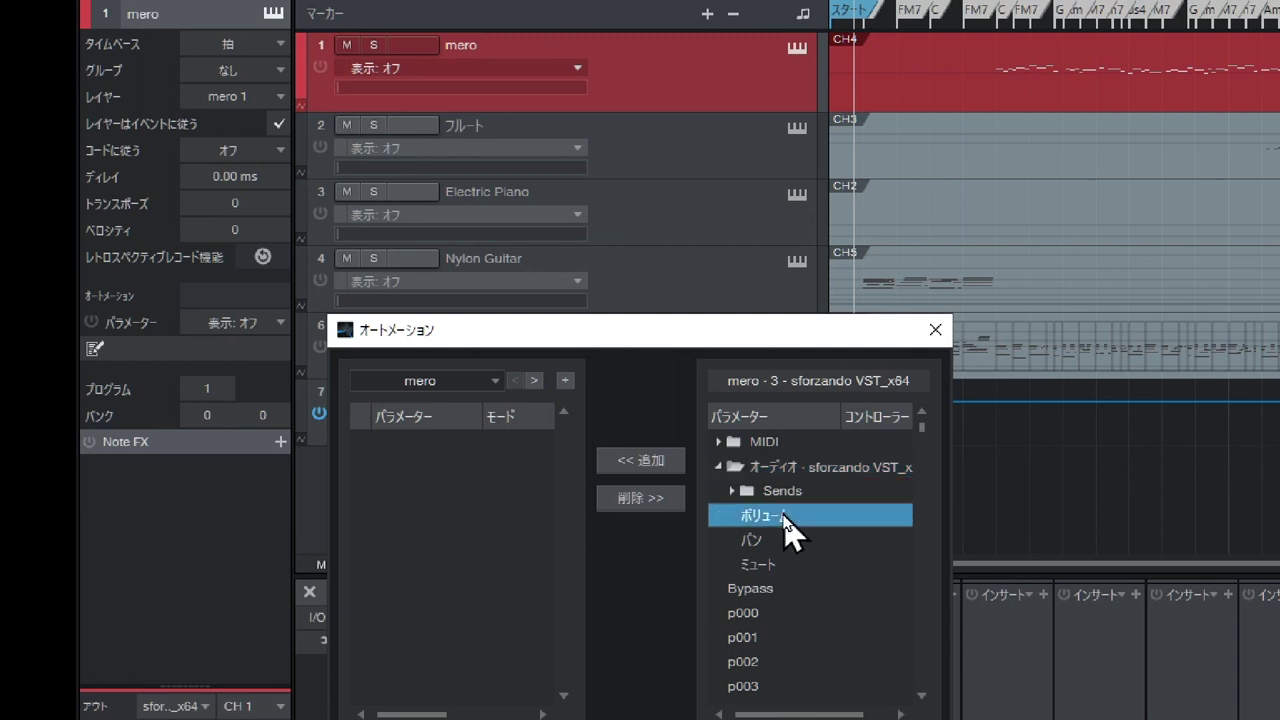
{"action": "left_click", "coordinate": [632, 466]}
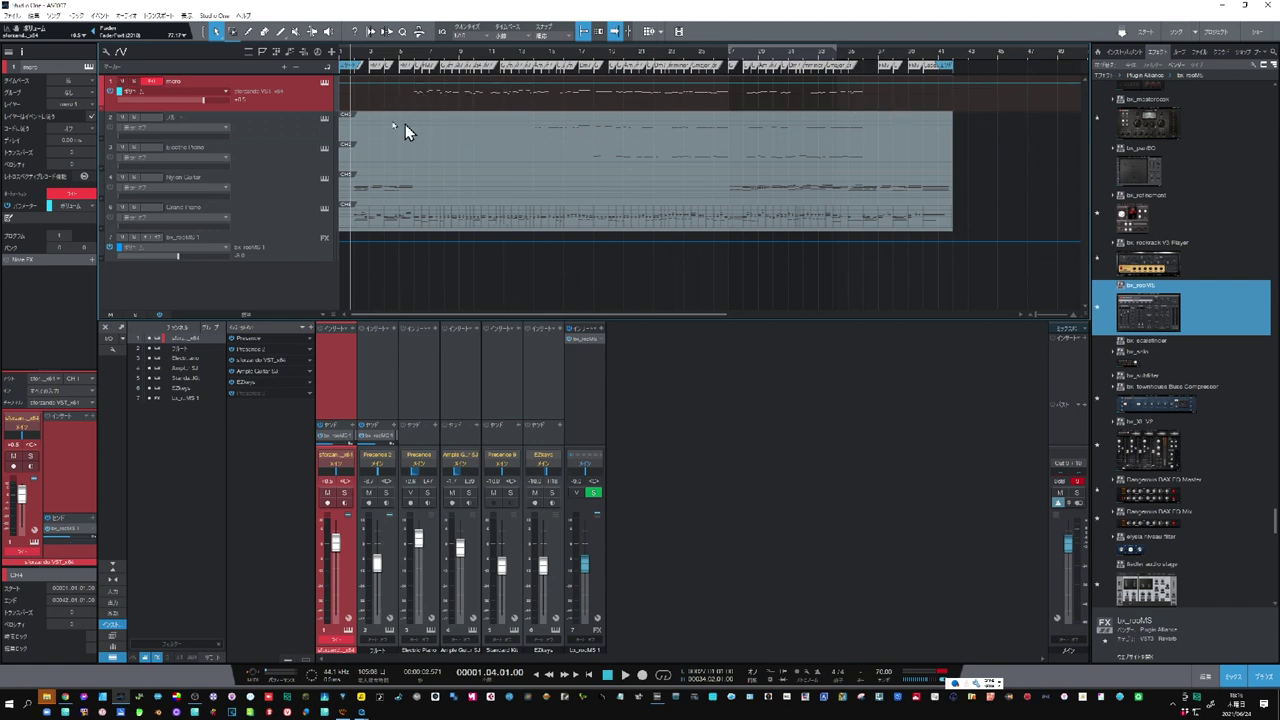
Enlarge the mero track and set its automation mode to ライト (Write) for recording volume automation
{"action": "left_click_drag", "start_coordinate": [310, 112], "coordinate": [354, 266]}
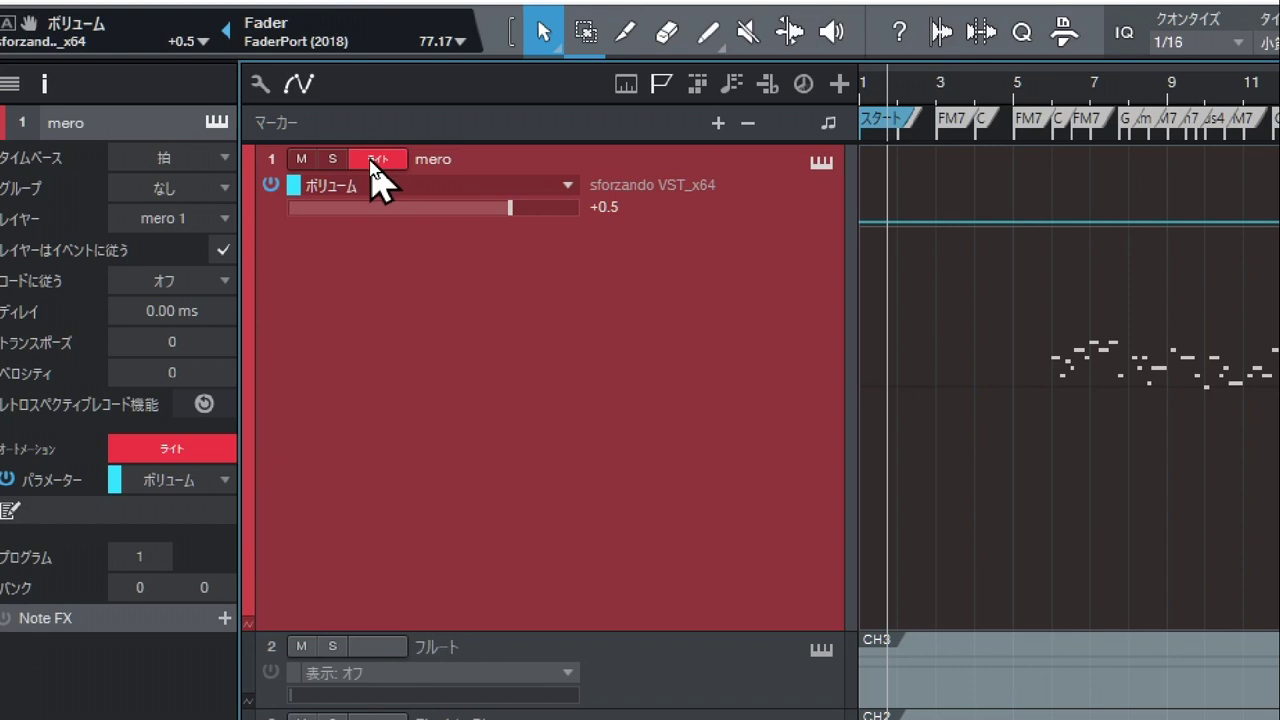
{"action": "left_click", "coordinate": [151, 81]}
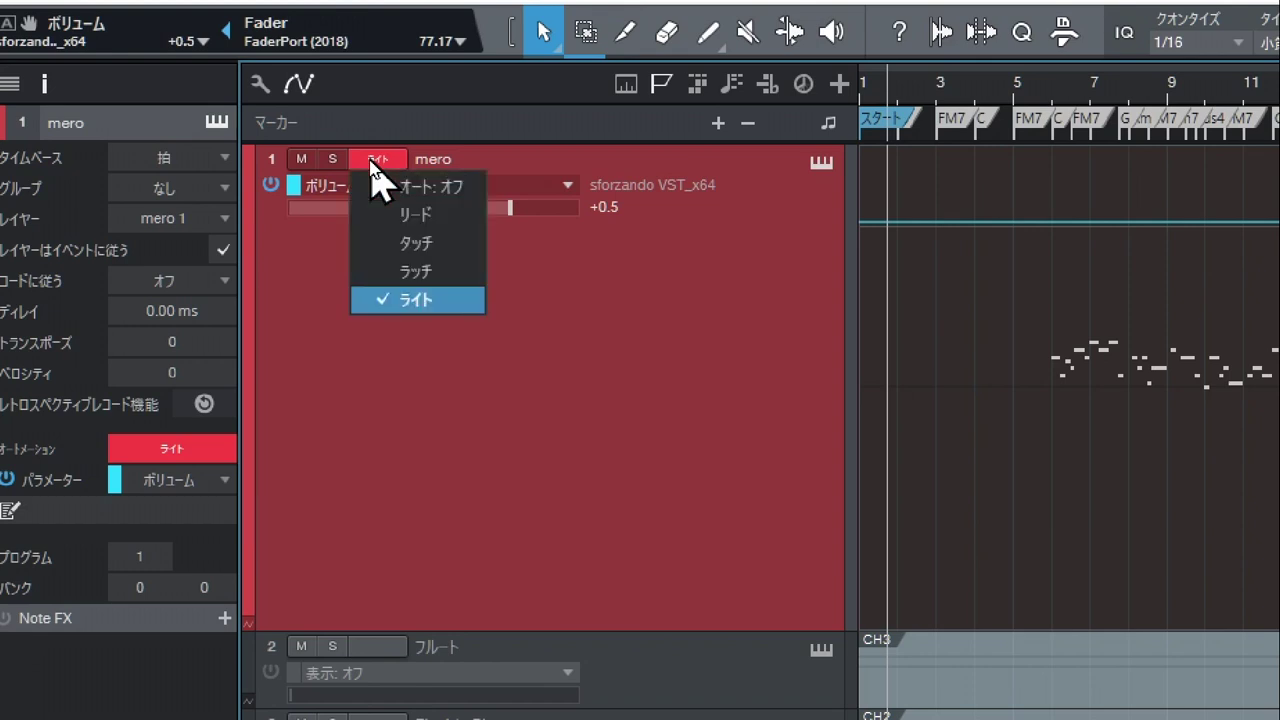
{"action": "left_click", "coordinate": [430, 300]}
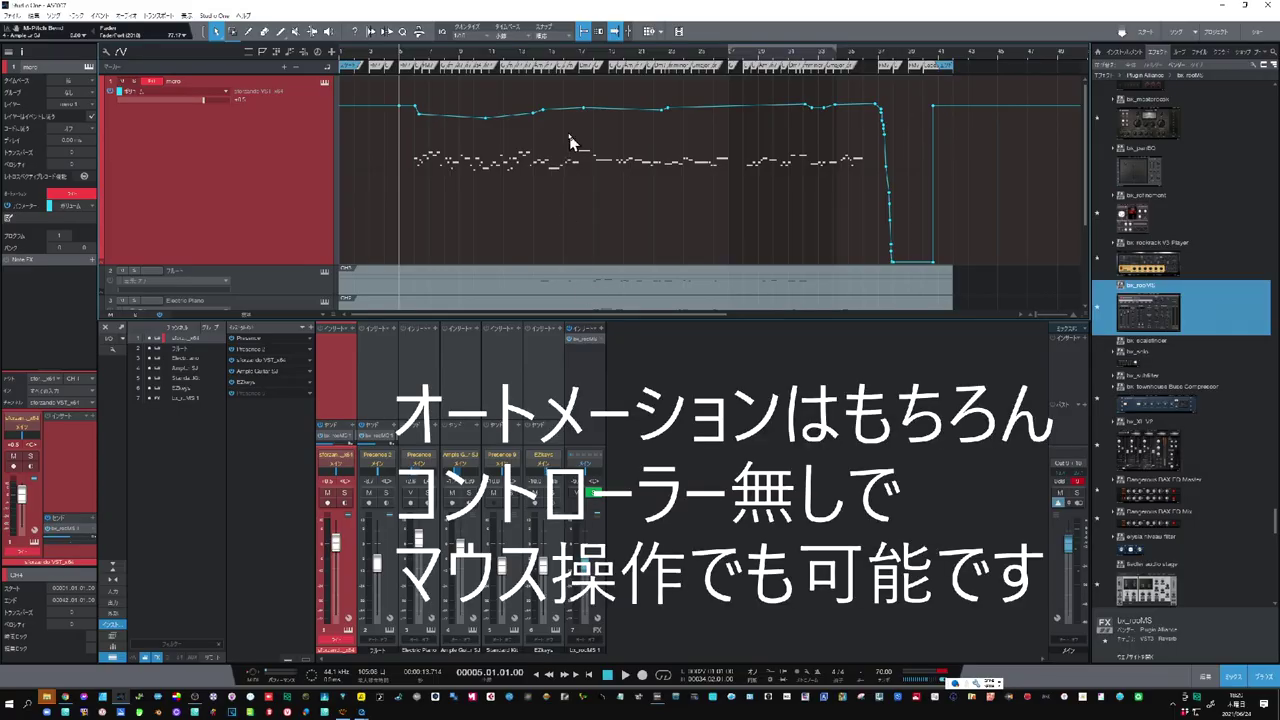
Zoom out the arrangement's timeline and switch the mero track's automation mode to リード (Read)
{"action": "left_click_drag", "start_coordinate": [536, 54], "coordinate": [540, 39]}
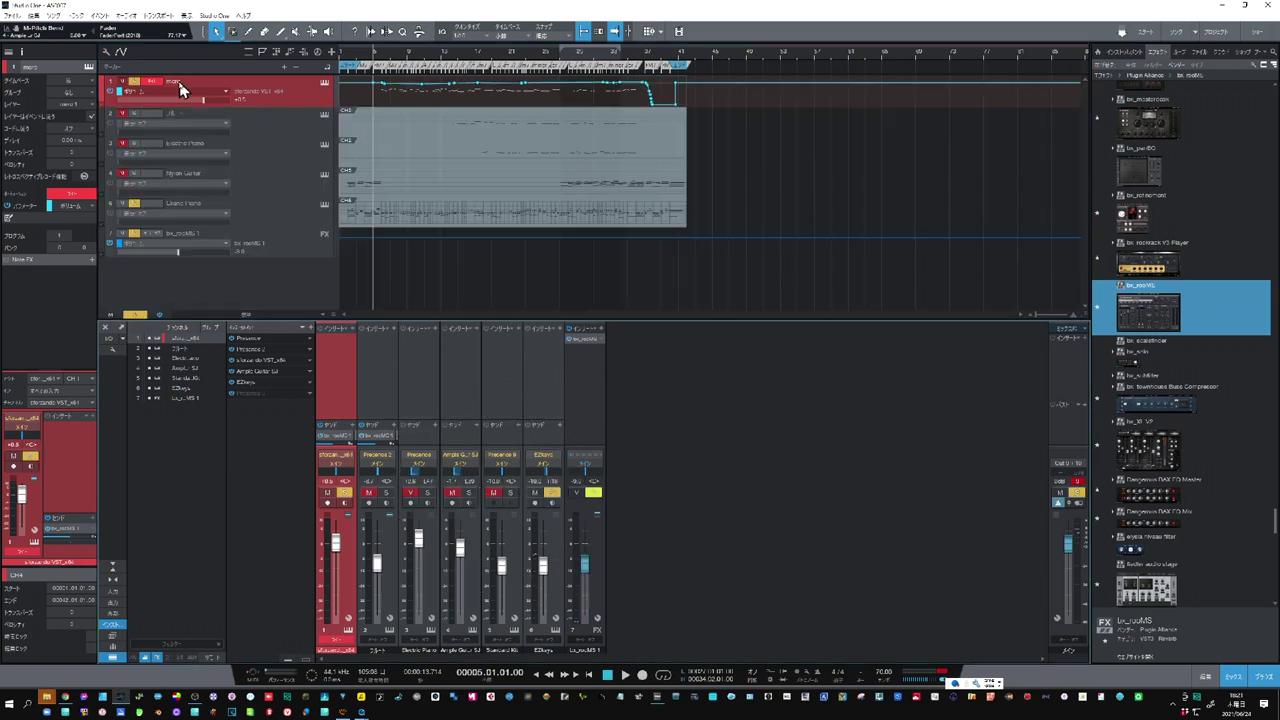
{"action": "left_click", "coordinate": [150, 81]}
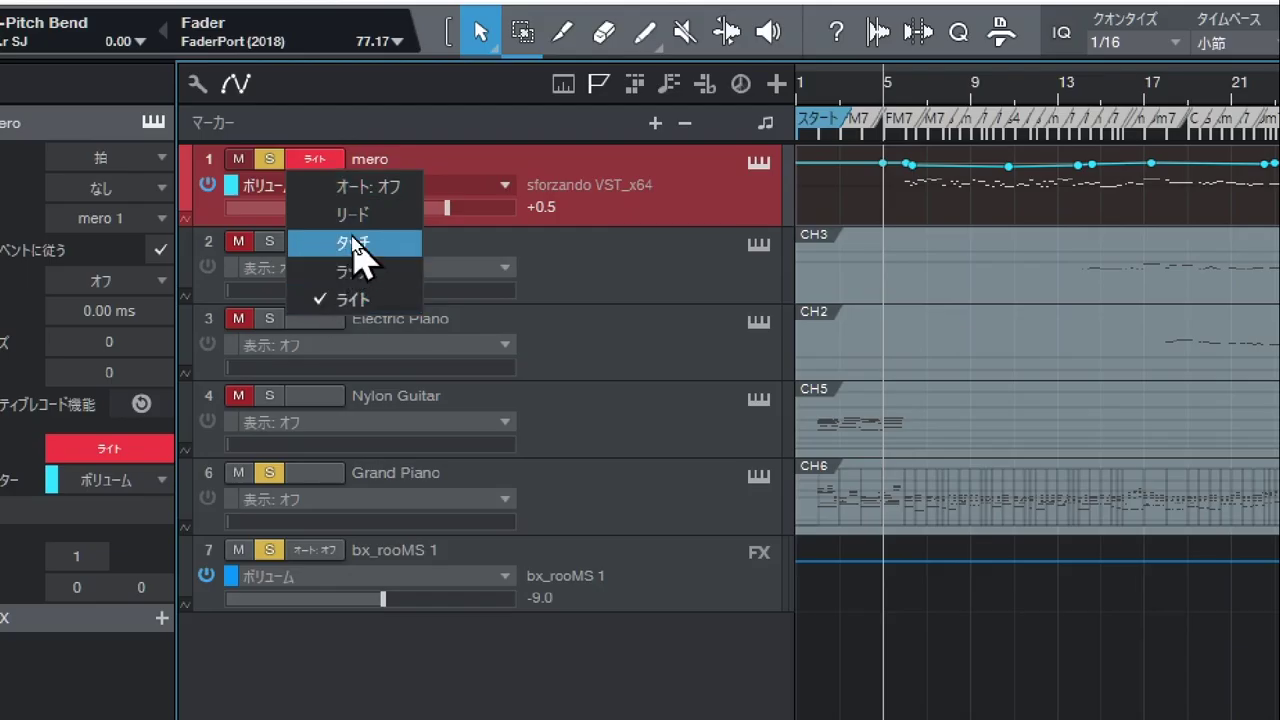
{"action": "left_click", "coordinate": [366, 238]}
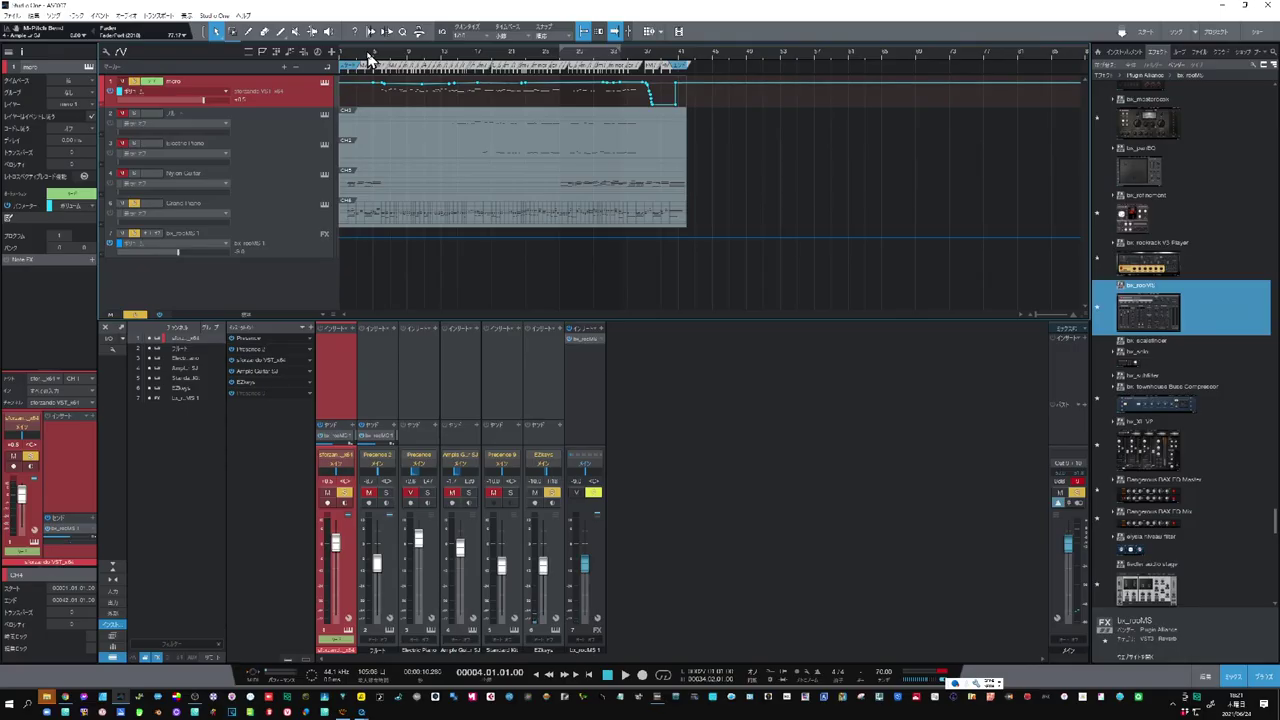
Play the song from bar 4 with mero unsoloed, leaving the EZkeys piano soloed, and solo mero again during playback
{"action": "left_click", "coordinate": [345, 495]}
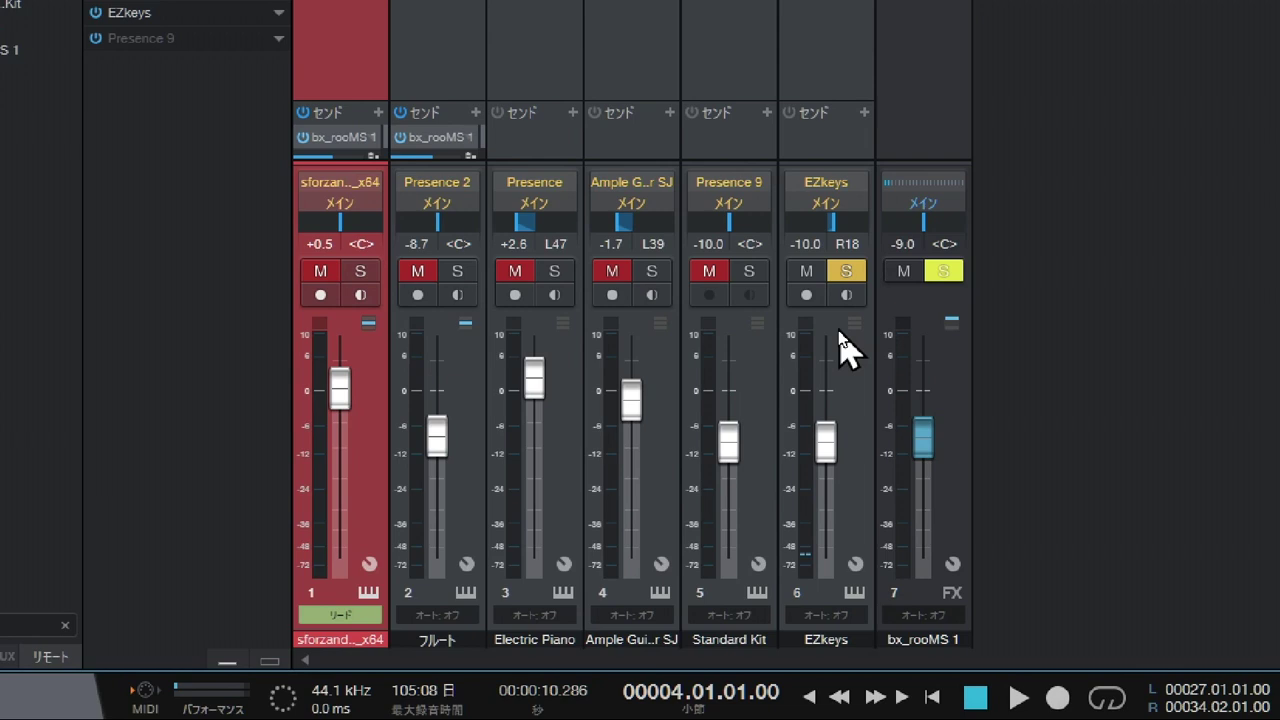
{"action": "key", "text": "space"}
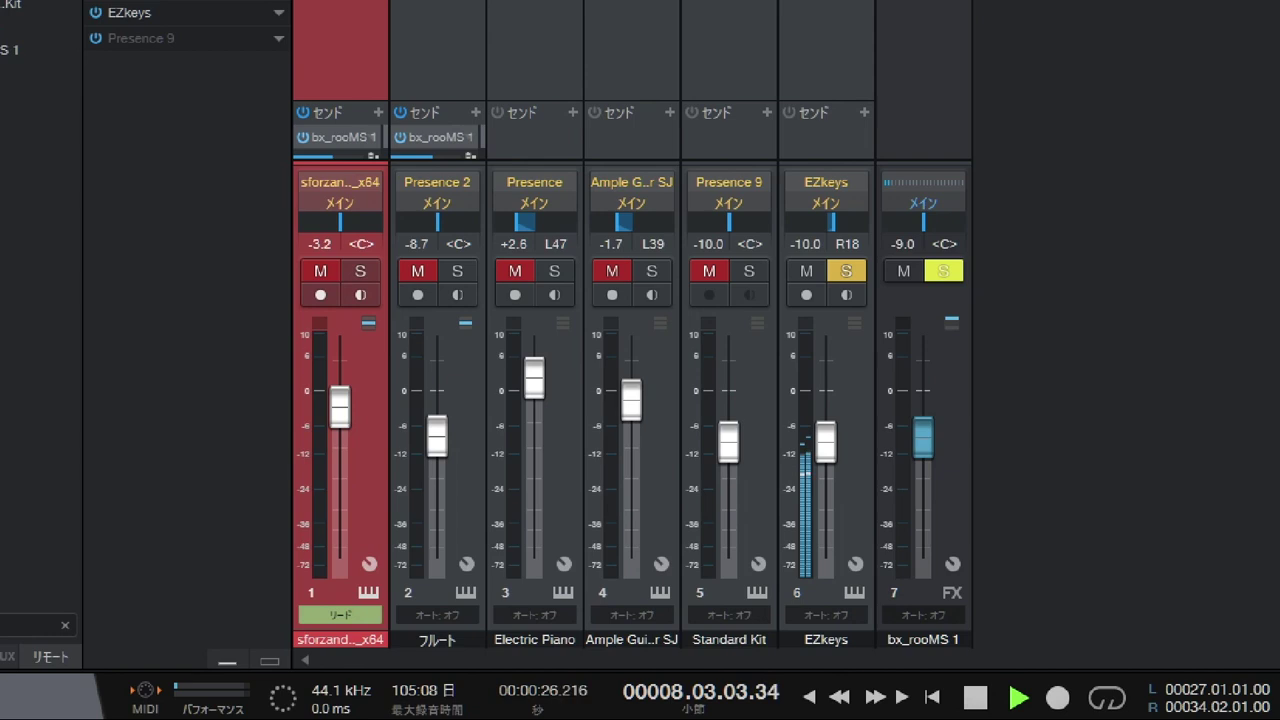
{"action": "key", "text": "s"}
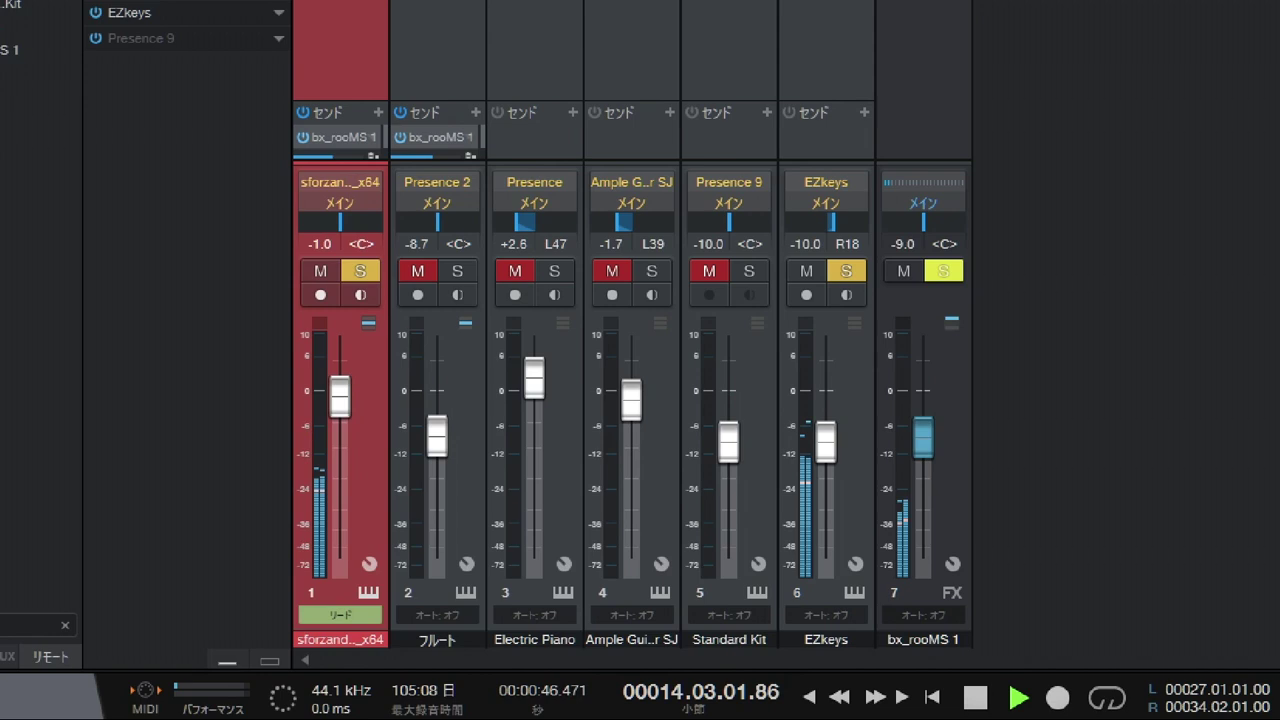
Solo the フルート and Electric Piano channels during playback, setting their levels to -13.9 dB and +3.0 dB respectively
{"action": "left_click", "coordinate": [457, 271]}
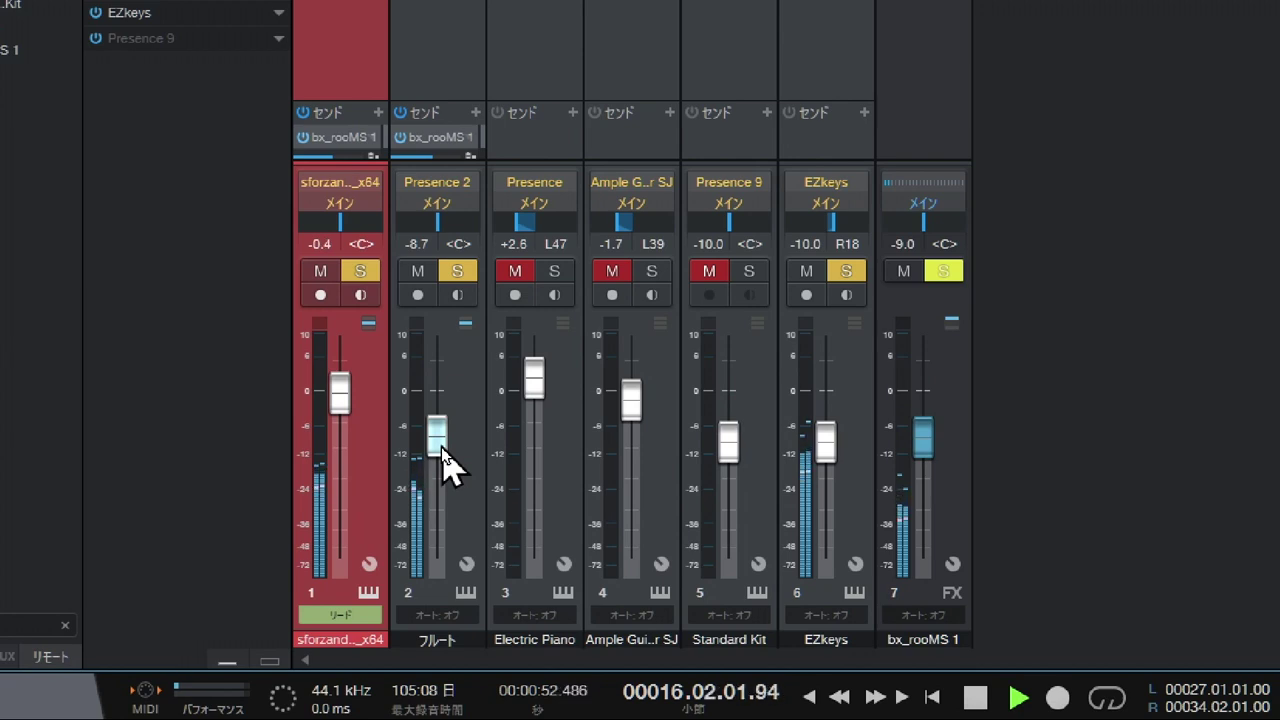
{"action": "mouse_move", "coordinate": [442, 449]}
{"action": "left_mouse_down"}
{"action": "mouse_move", "coordinate": [436, 486]}
{"action": "mouse_move", "coordinate": [437, 465]}
{"action": "left_mouse_up"}
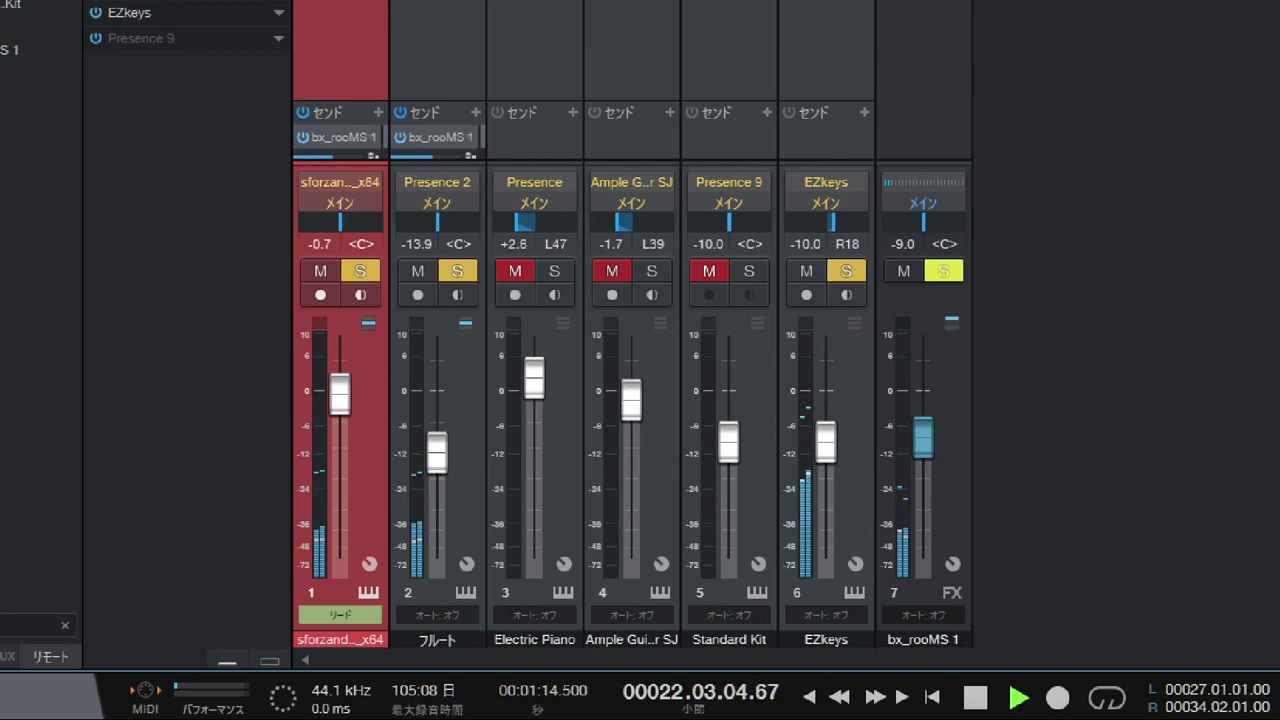
{"action": "left_click", "coordinate": [554, 271]}
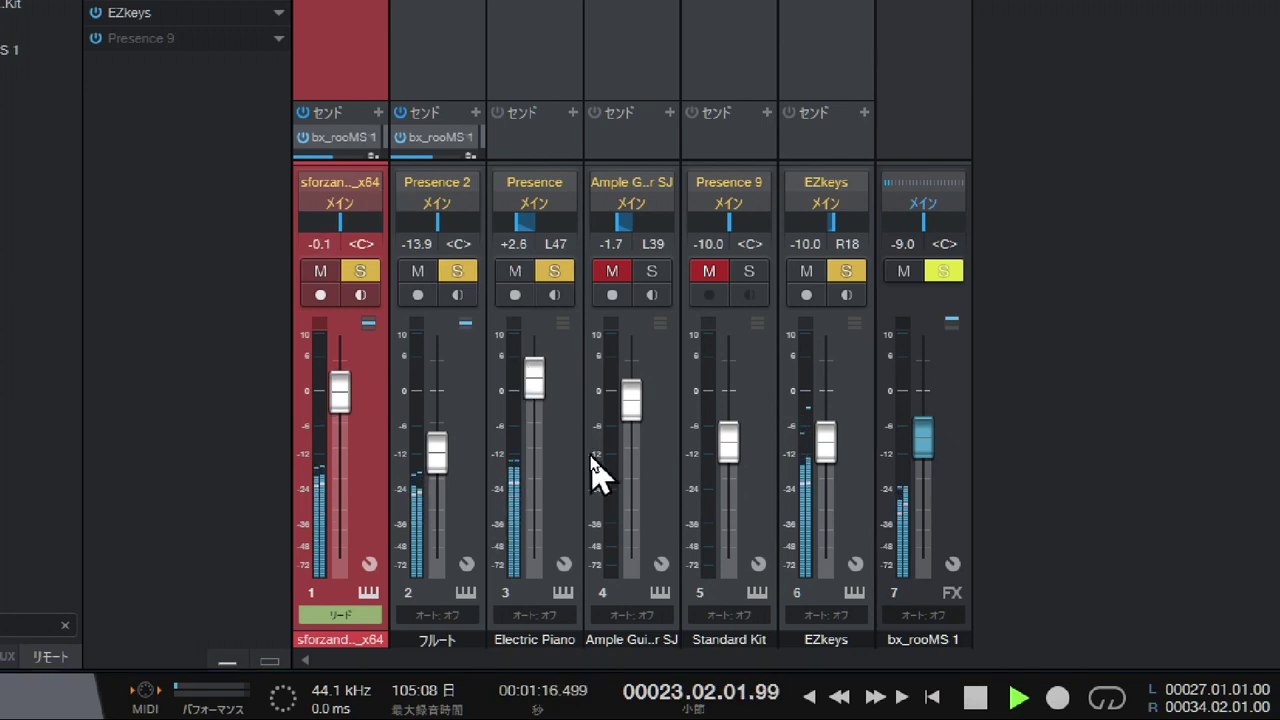
{"action": "left_click", "coordinate": [536, 396]}
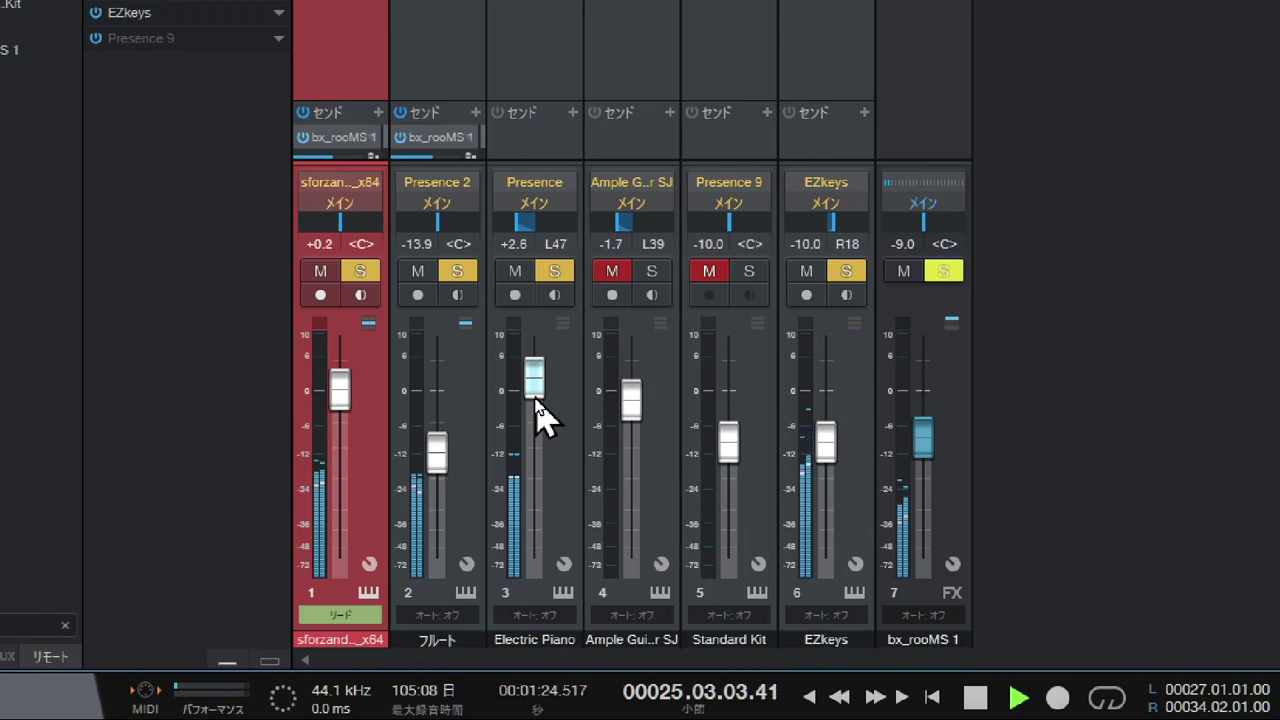
{"action": "left_click_drag", "start_coordinate": [536, 398], "coordinate": [536, 396]}
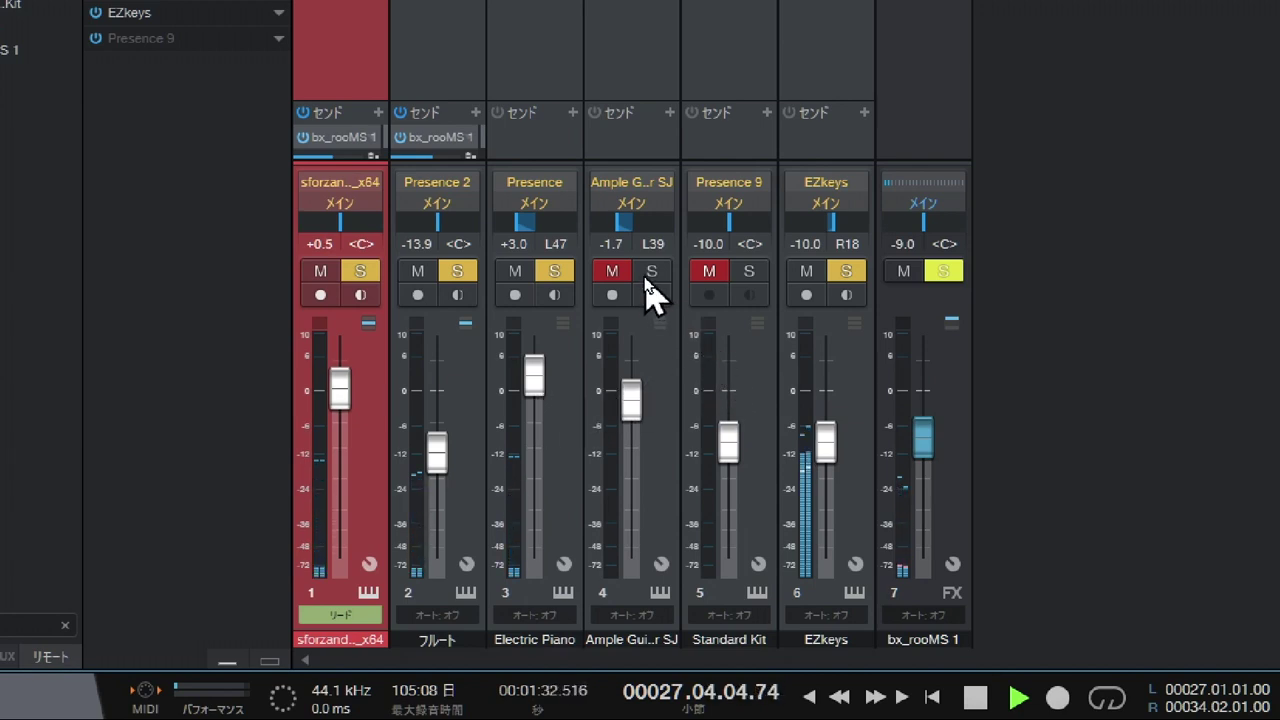
Solo the Ample Guitar SJ channel as well and set its pan to L32
{"action": "left_click", "coordinate": [650, 273]}
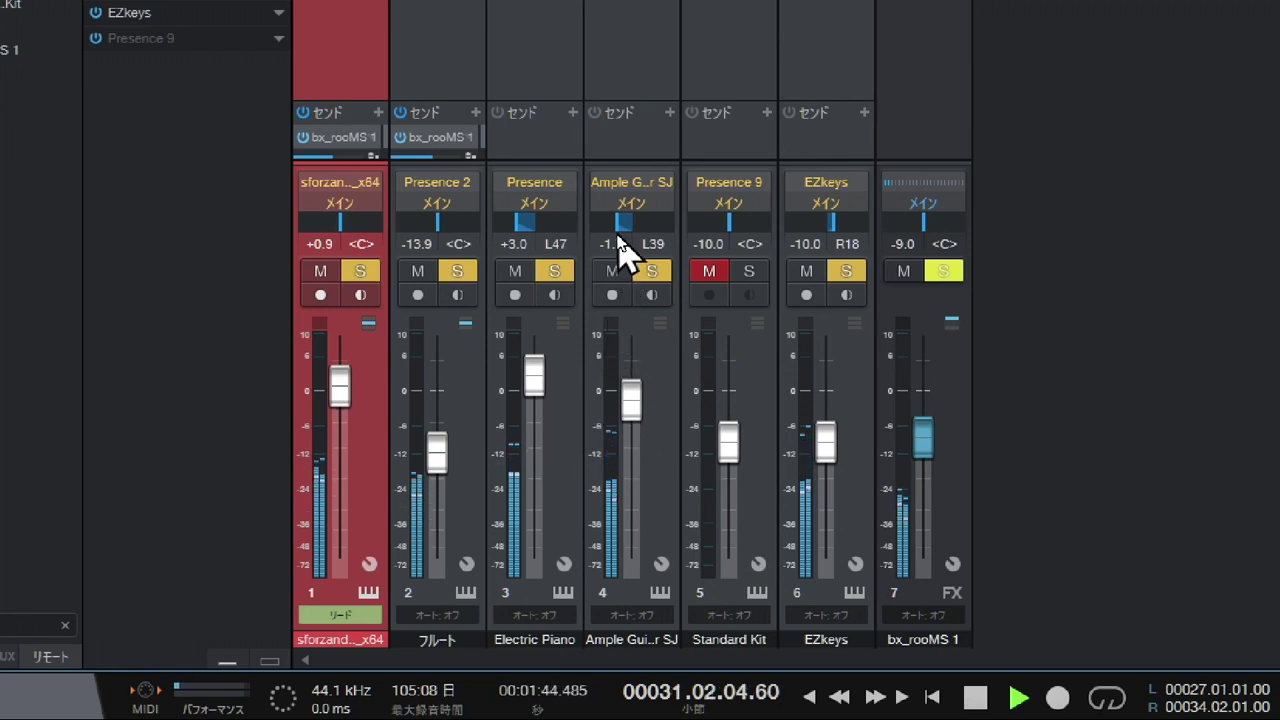
{"action": "left_click_drag", "start_coordinate": [617, 236], "coordinate": [620, 231]}
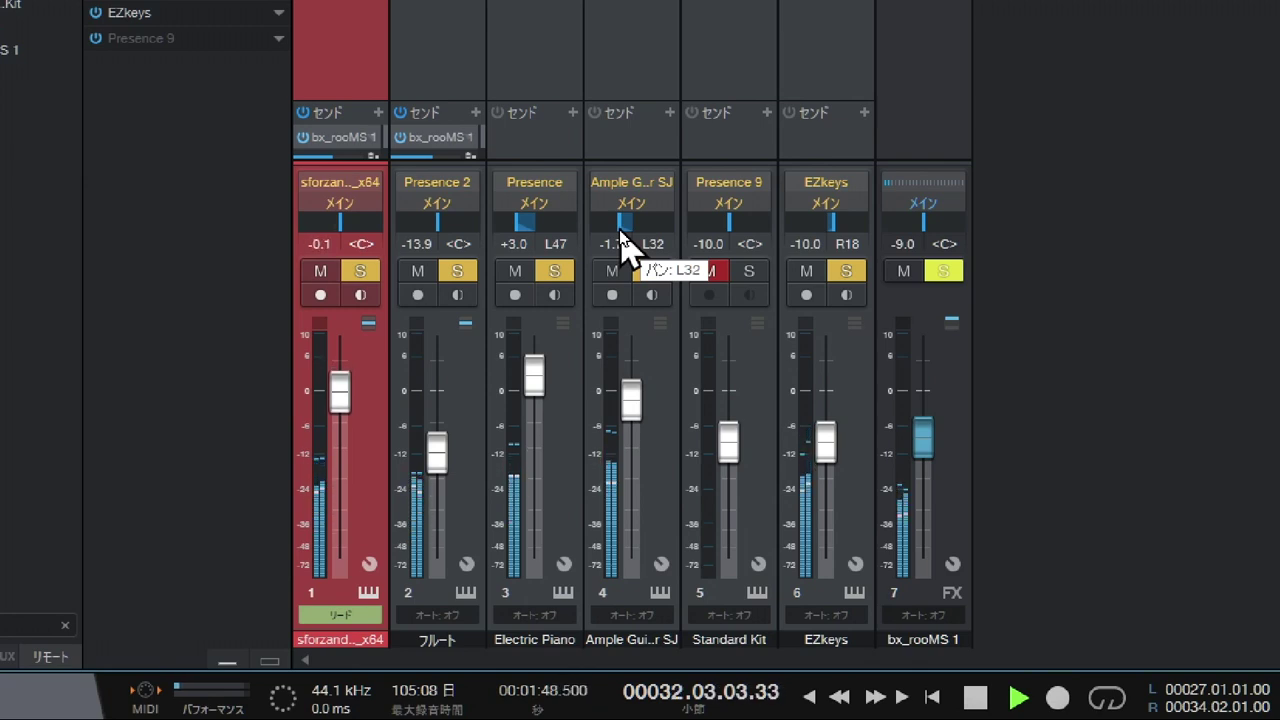
Lower the Electric Piano channel's level to +1.4 dB and stop playback
{"action": "mouse_move", "coordinate": [524, 232]}
{"action": "left_mouse_down"}
{"action": "mouse_move", "coordinate": [509, 235]}
{"action": "mouse_move", "coordinate": [520, 237]}
{"action": "left_mouse_up"}
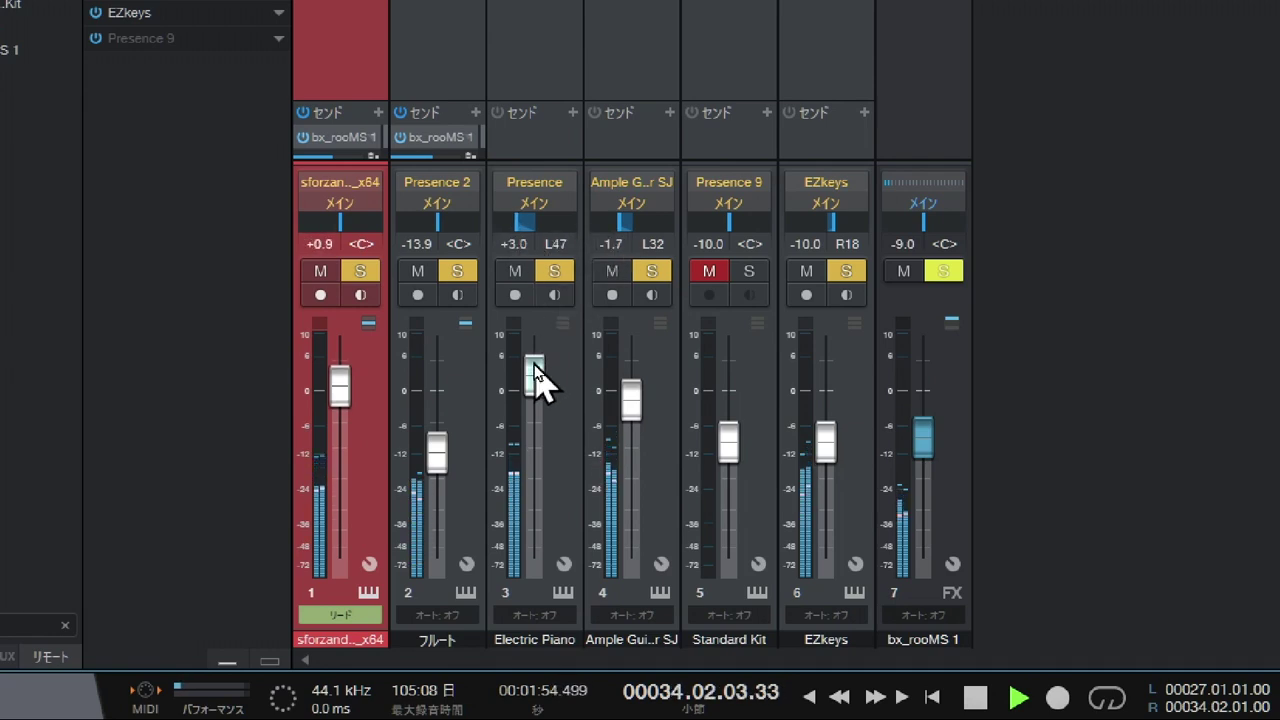
{"action": "scroll", "coordinate": [535, 378], "scroll_direction": "down", "scroll_amount": 1}
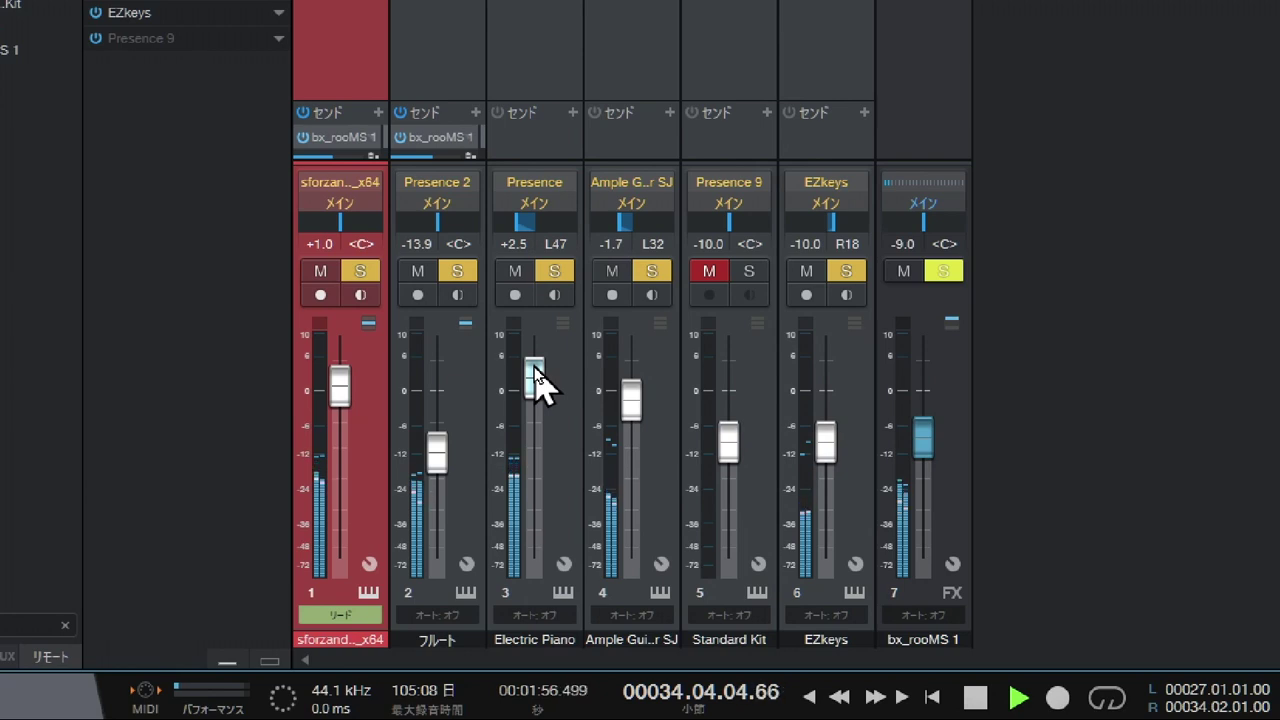
{"action": "left_click_drag", "start_coordinate": [535, 371], "coordinate": [536, 379]}
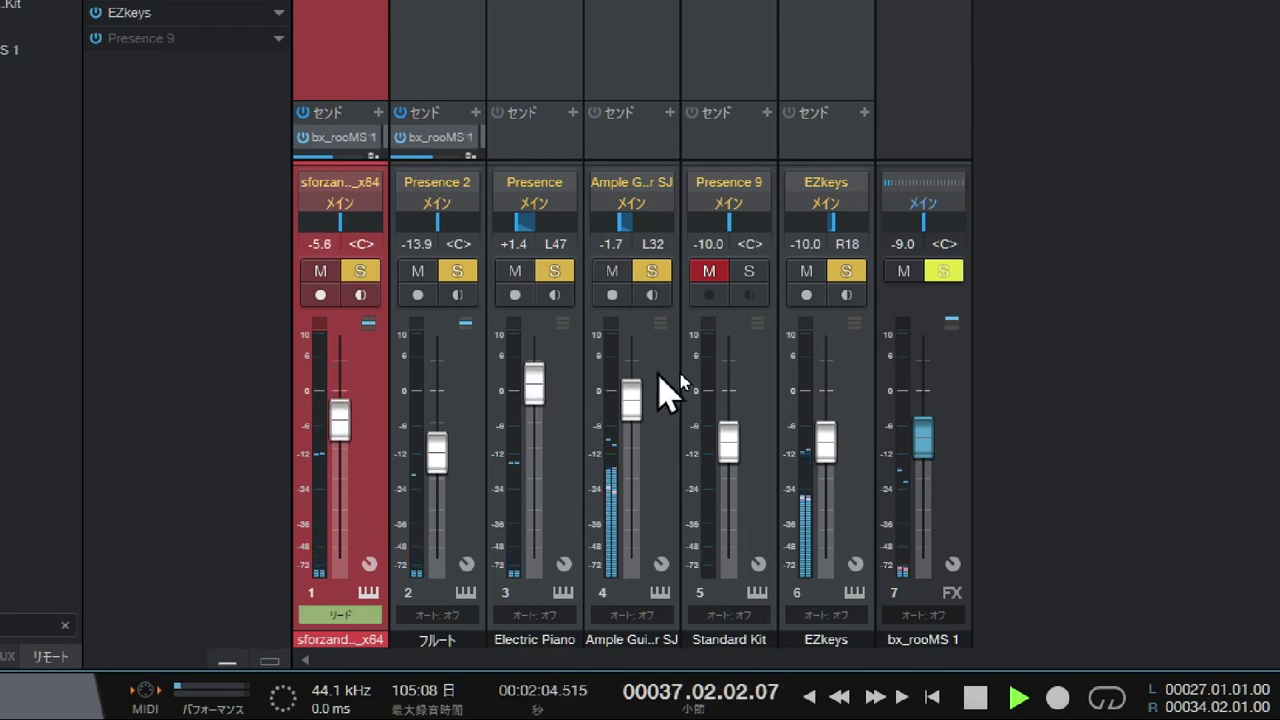
{"action": "left_click", "coordinate": [975, 697]}
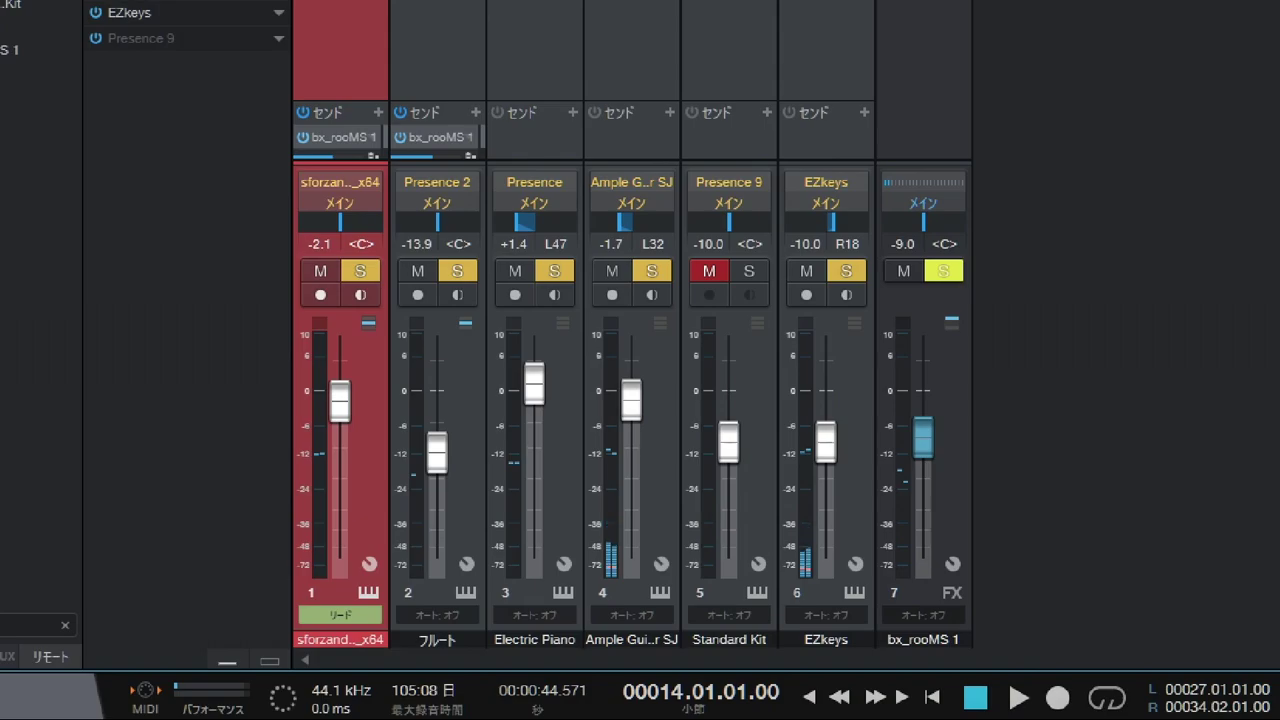